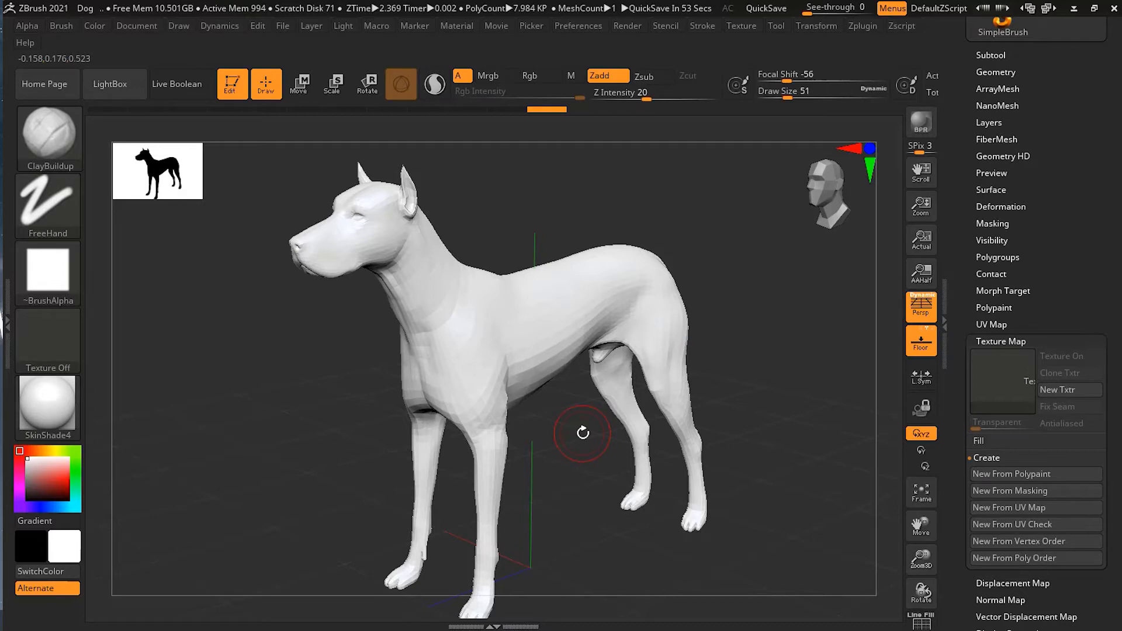
Step: Preview the dog's UV layout by morphing the mesh flat to its UVs and back to its 3D shape
click(988, 340)
click(989, 324)
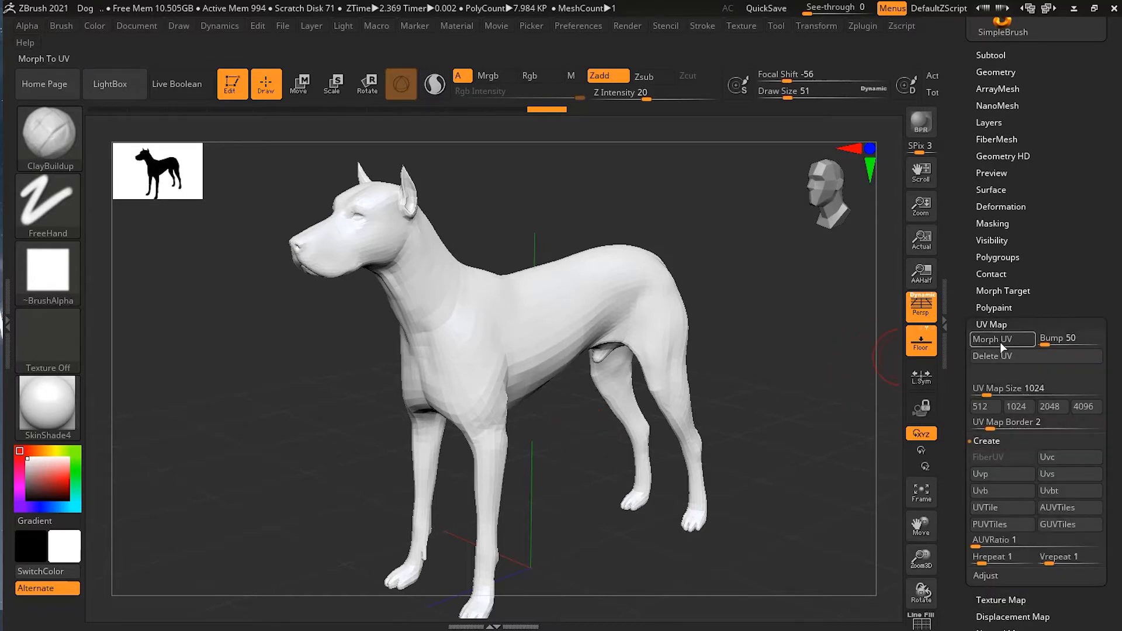
click(1001, 342)
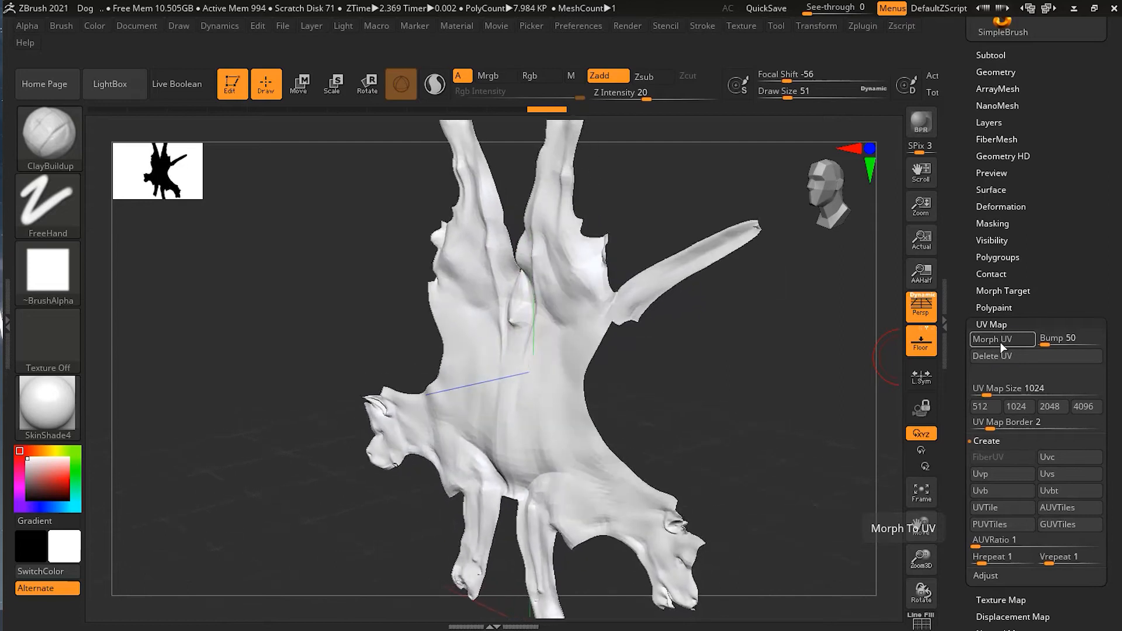
click(1001, 342)
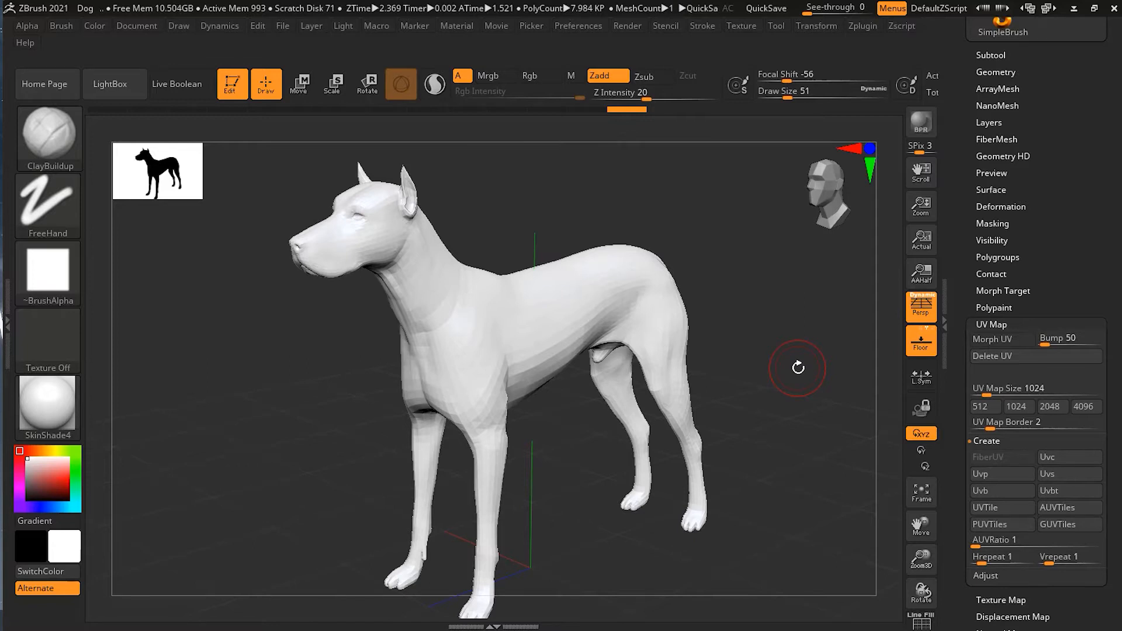
Step: Subdivide the dog mesh three times to raise its resolution for surface detail
key(ctrl)
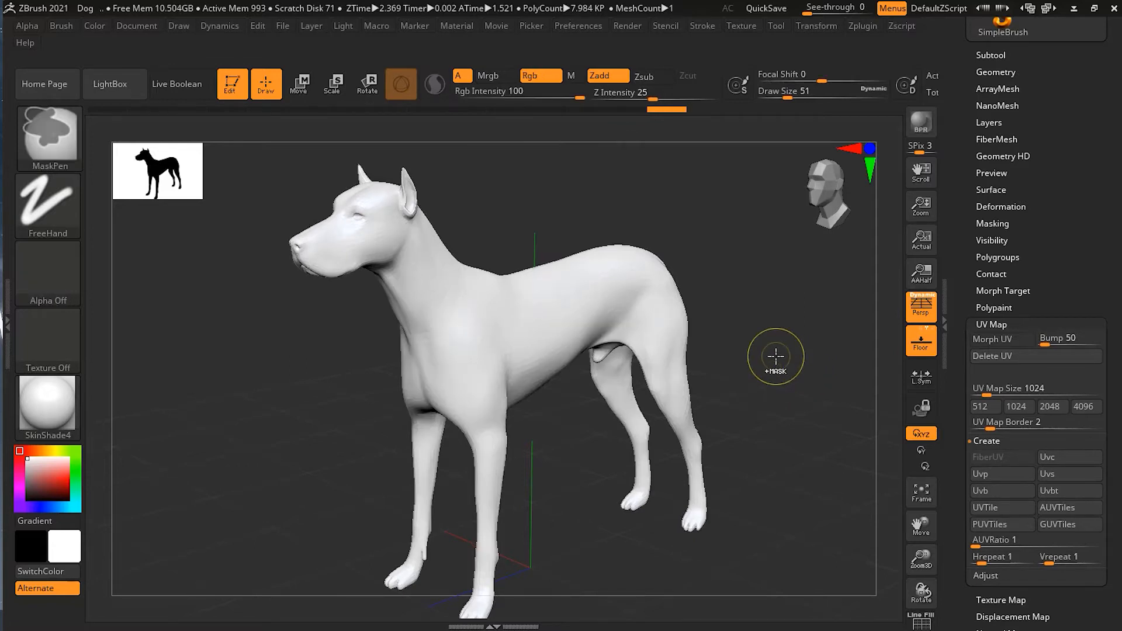
key(ctrl+d)
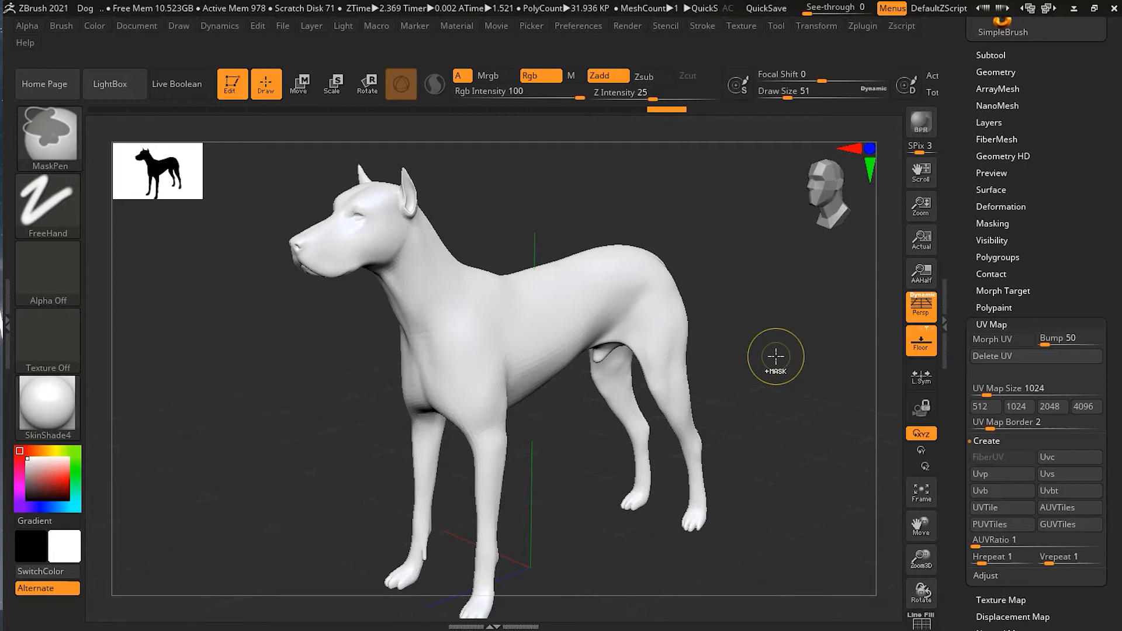
key(ctrl+d)
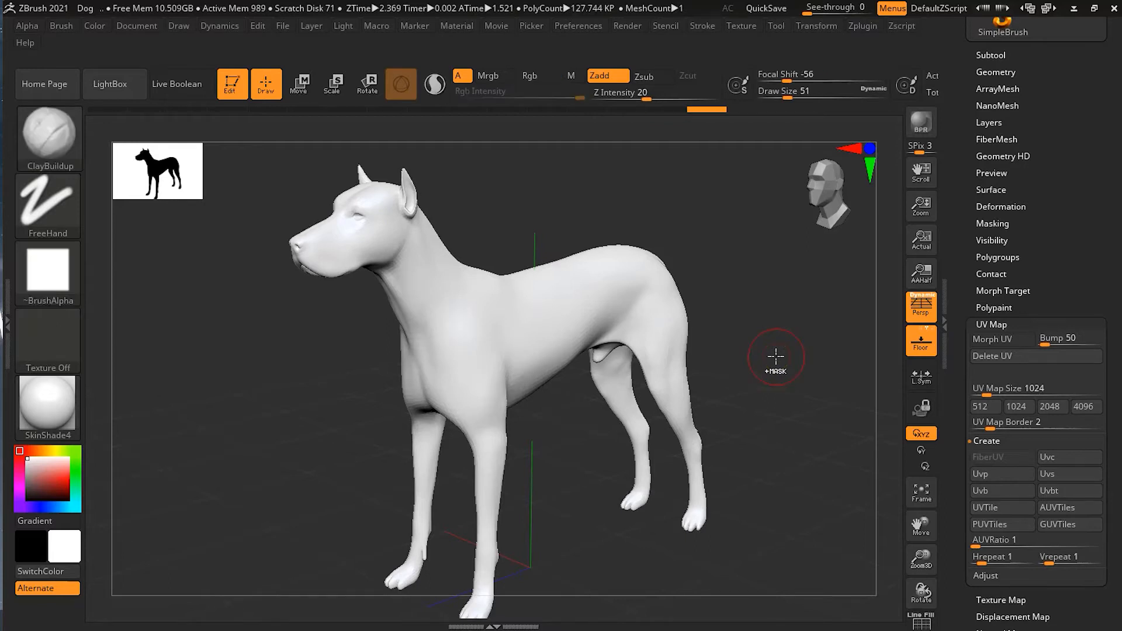
key(ctrl+d)
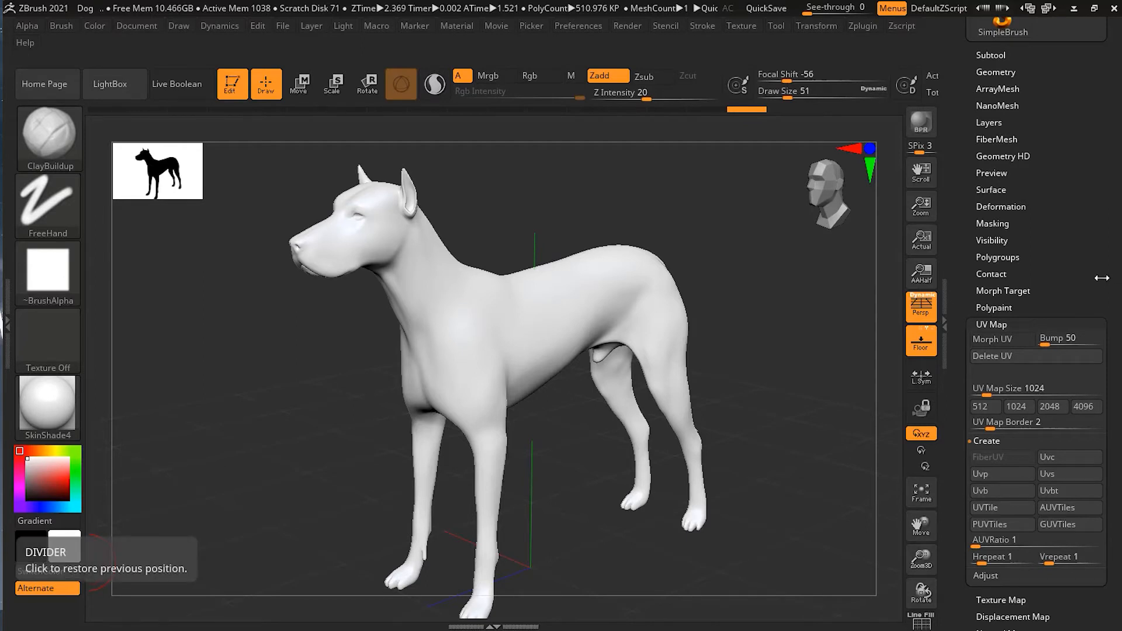
Step: Add surface noise to the dog mesh and open its NoiseMaker settings
click(1001, 308)
click(1003, 309)
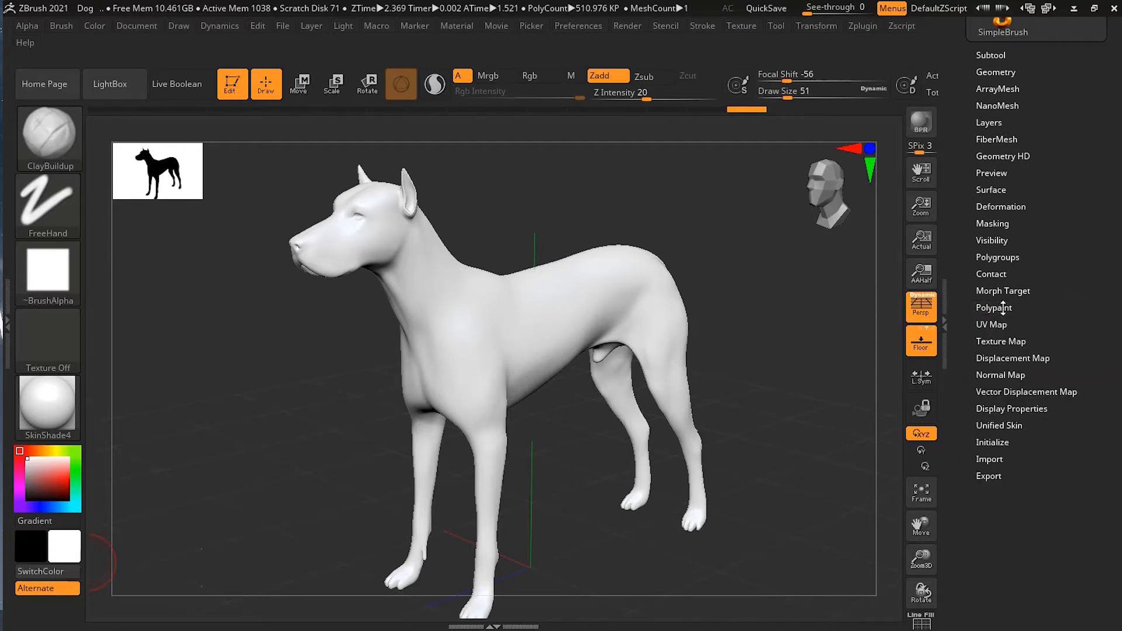
drag(1096, 219, 1098, 235)
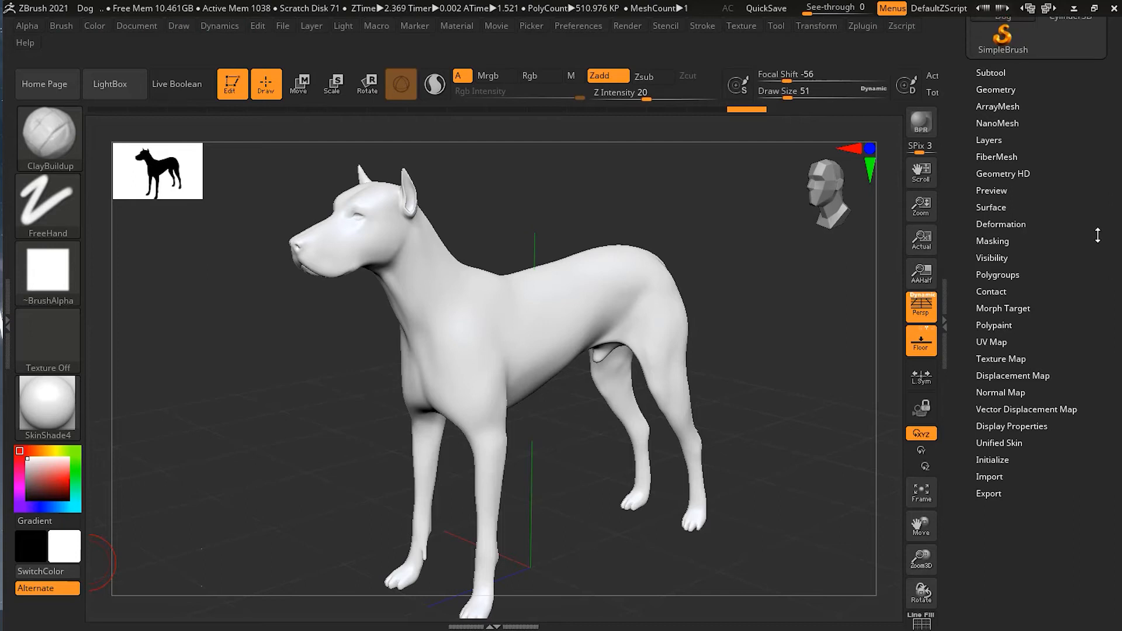
click(991, 207)
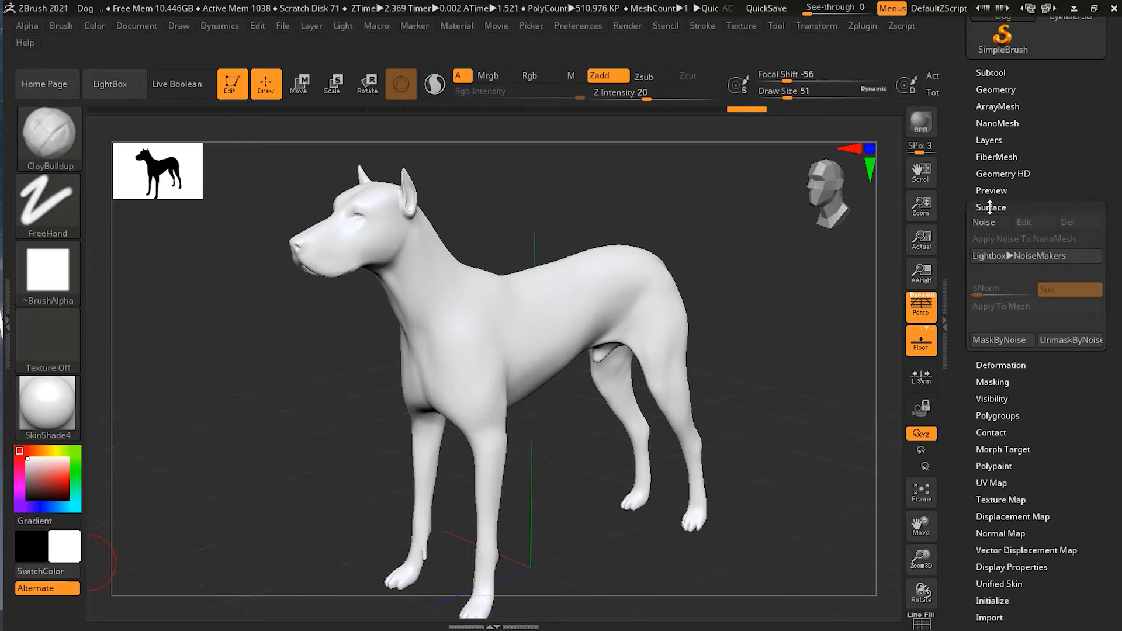
click(989, 223)
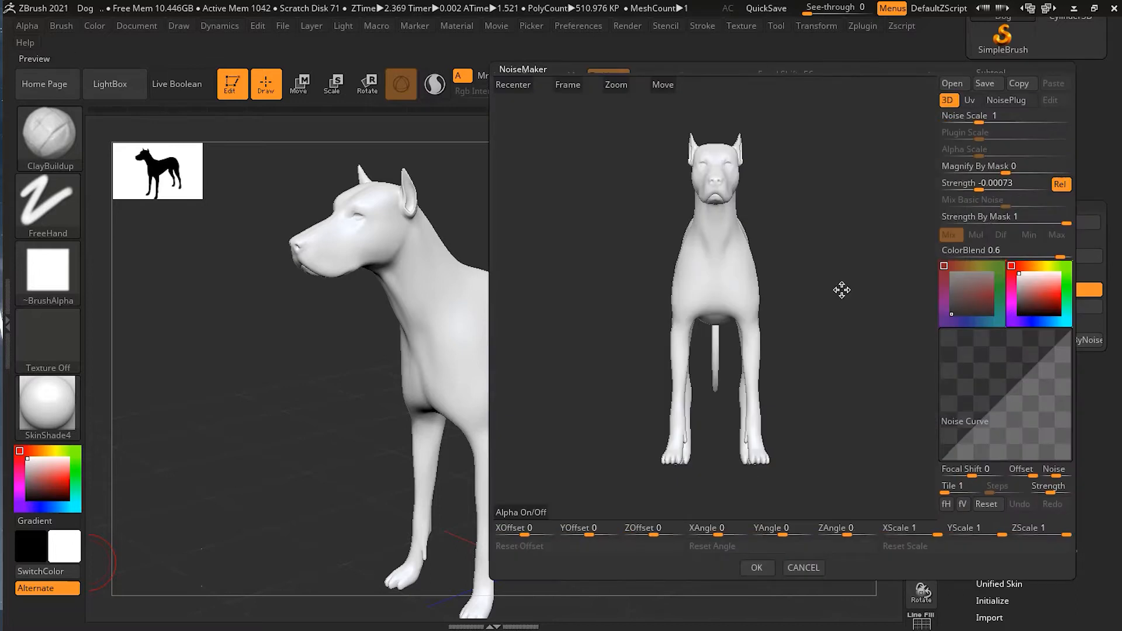
Step: Set the strength of the dog's surface noise to 0.00292
drag(781, 226, 764, 230)
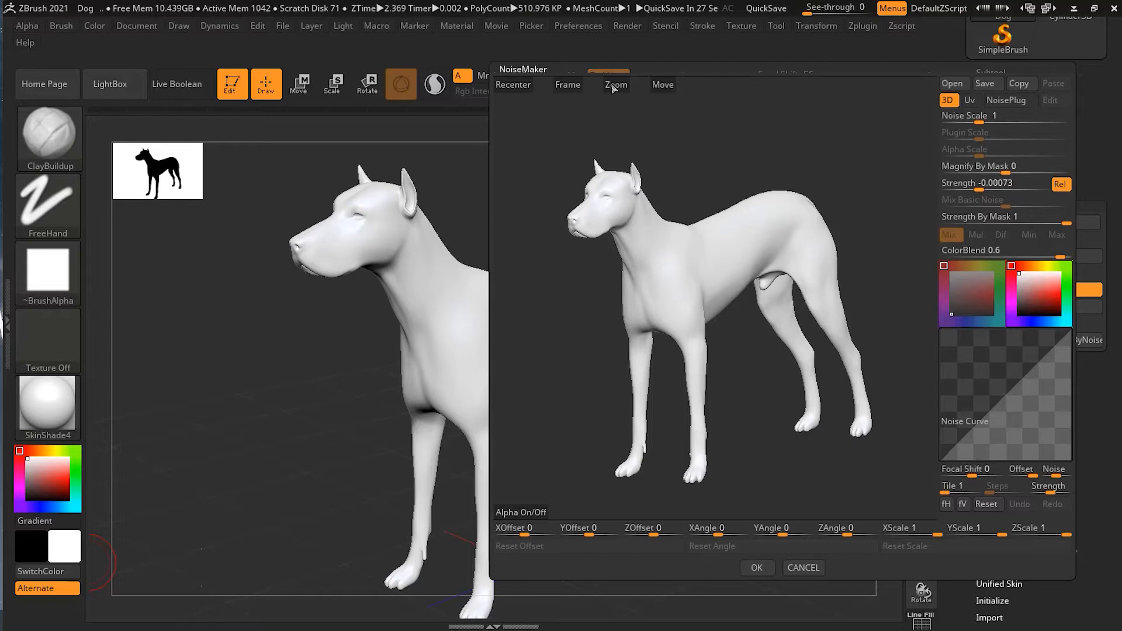
drag(705, 182, 578, 217)
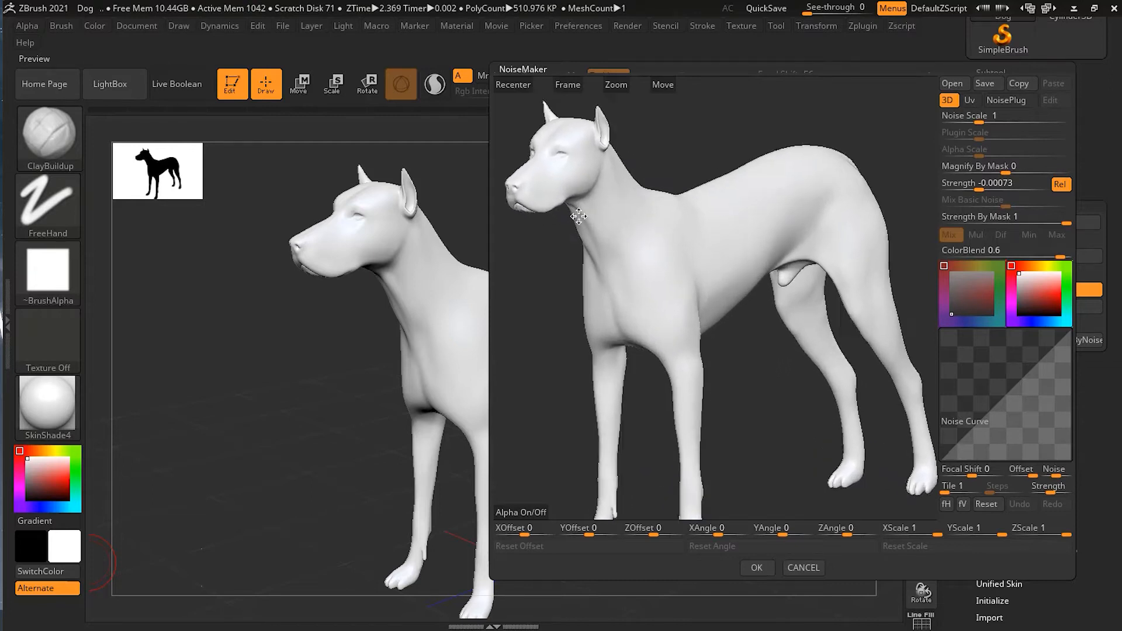
drag(665, 160, 655, 208)
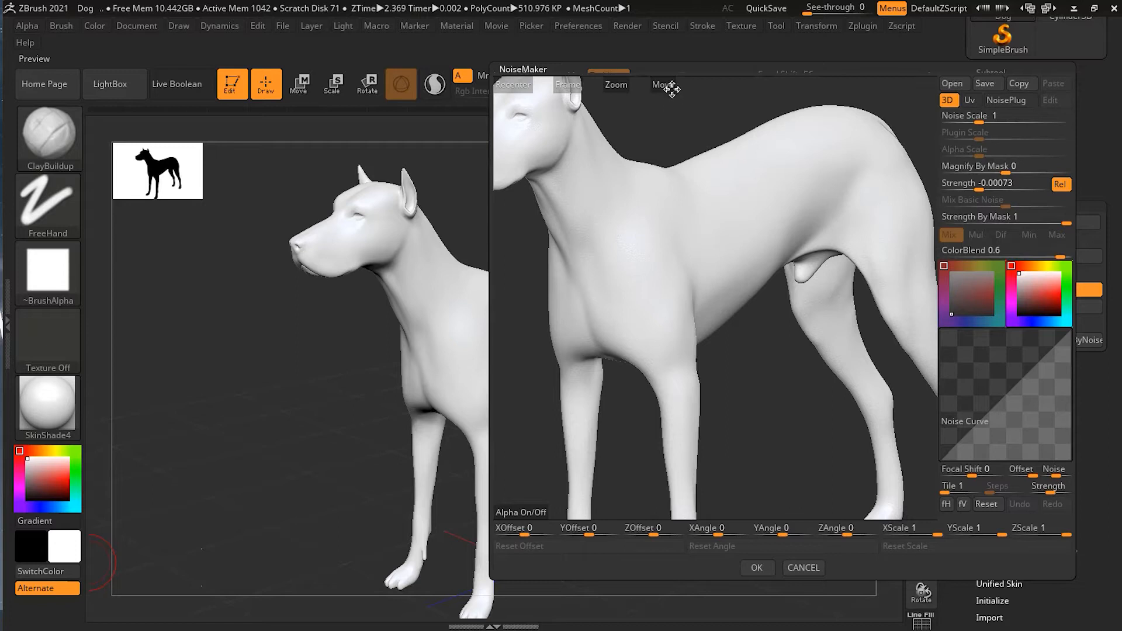
drag(762, 321, 775, 377)
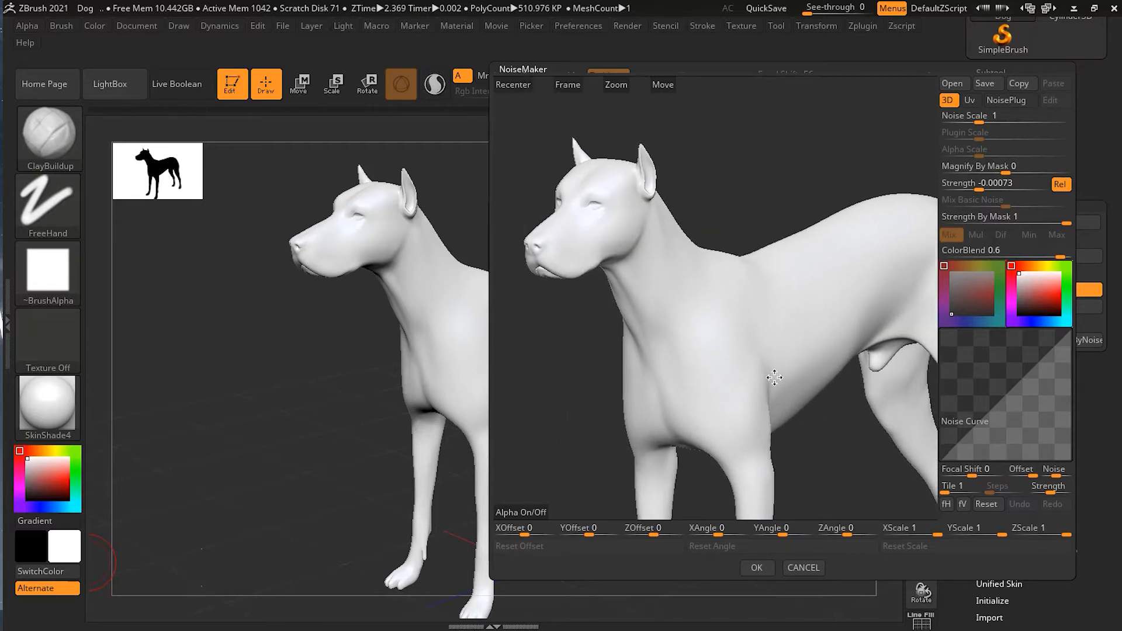
drag(663, 85, 617, 88)
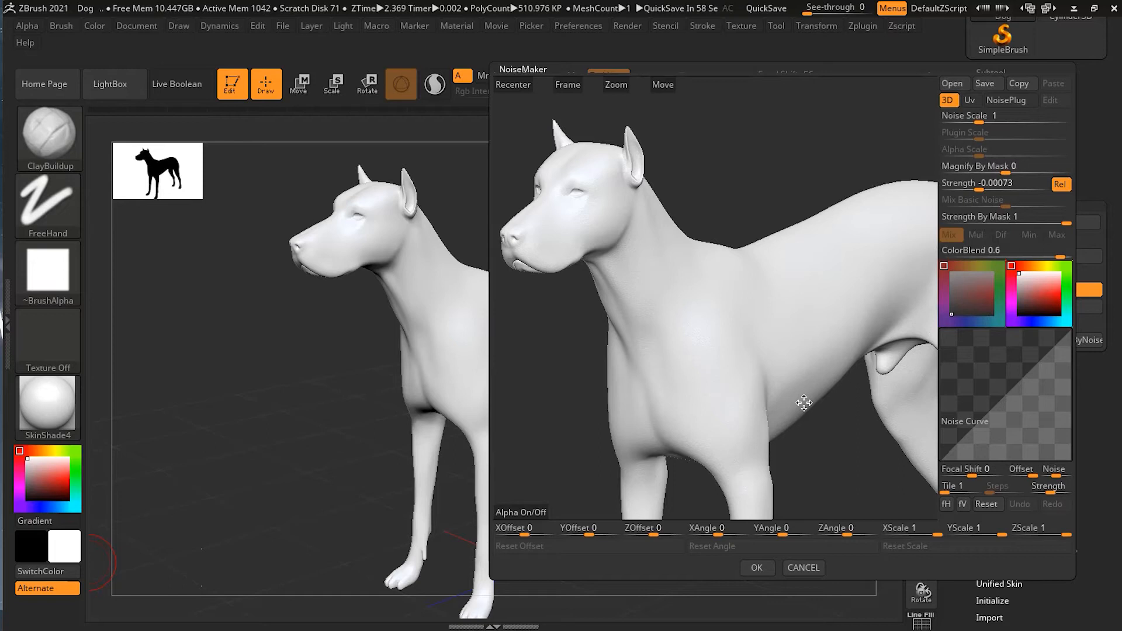
click(1001, 121)
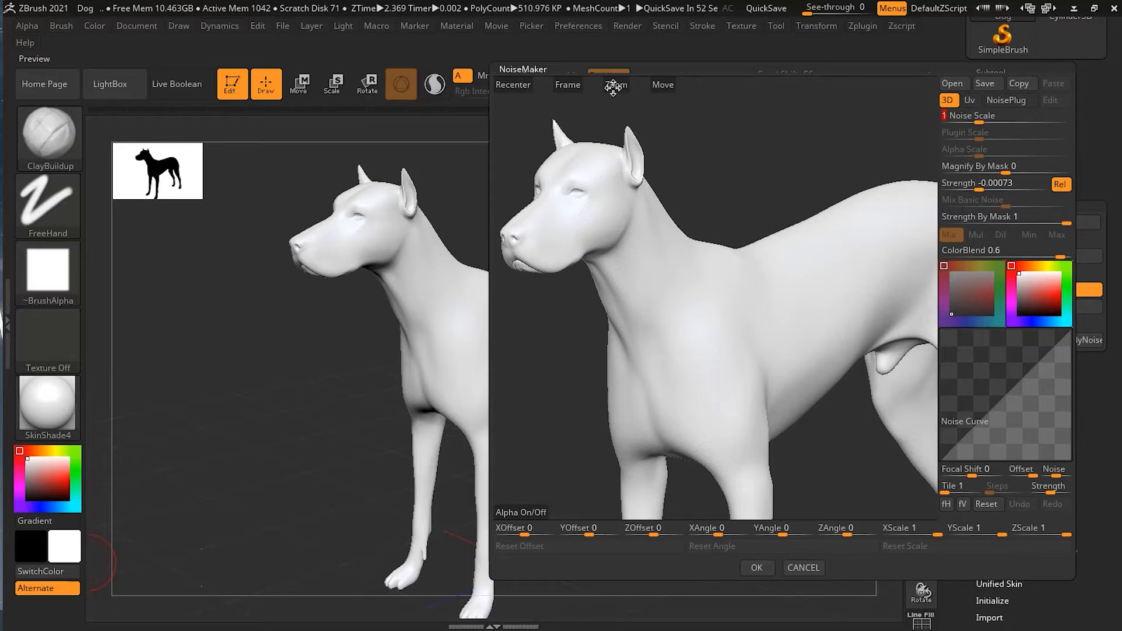
drag(614, 86, 349, 154)
drag(618, 86, 372, 102)
drag(567, 100, 734, 57)
click(991, 185)
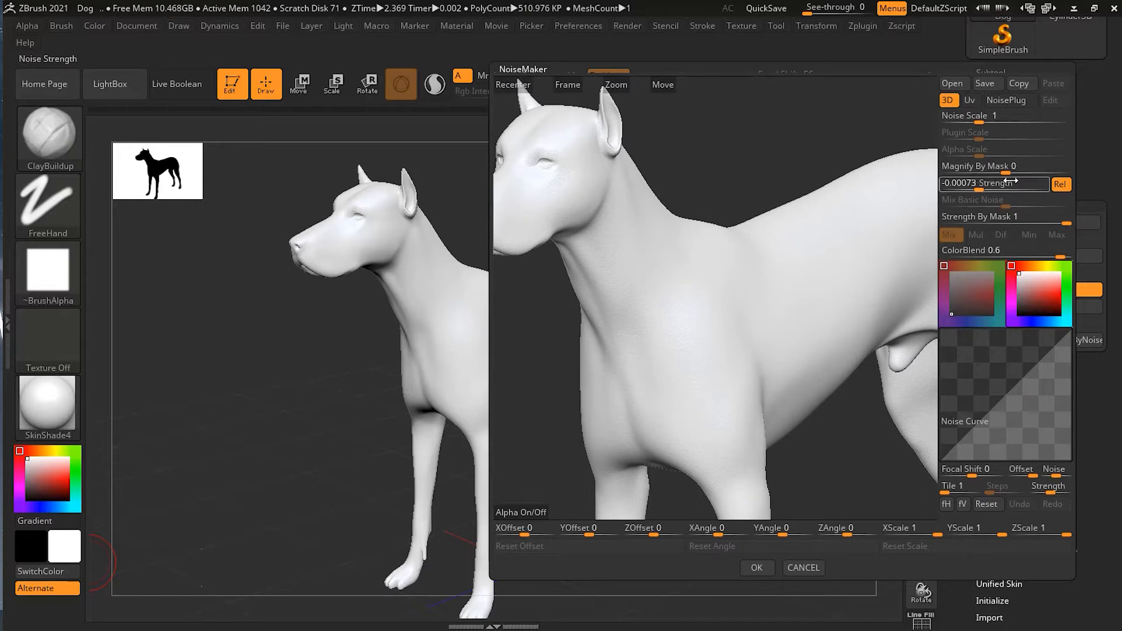
drag(980, 190, 1014, 191)
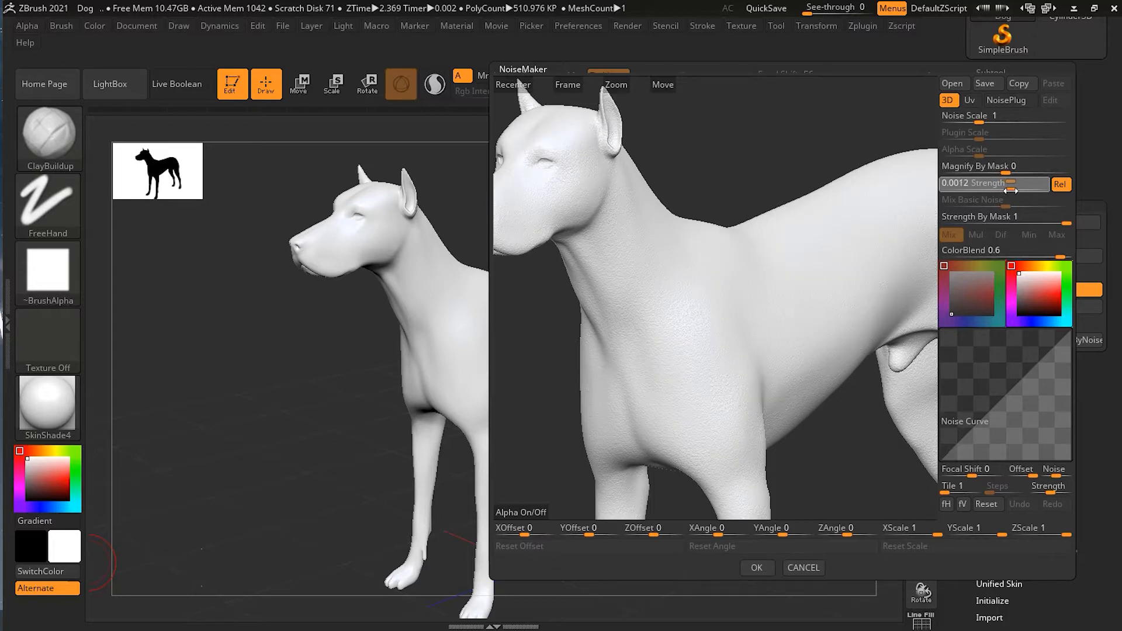
click(1013, 191)
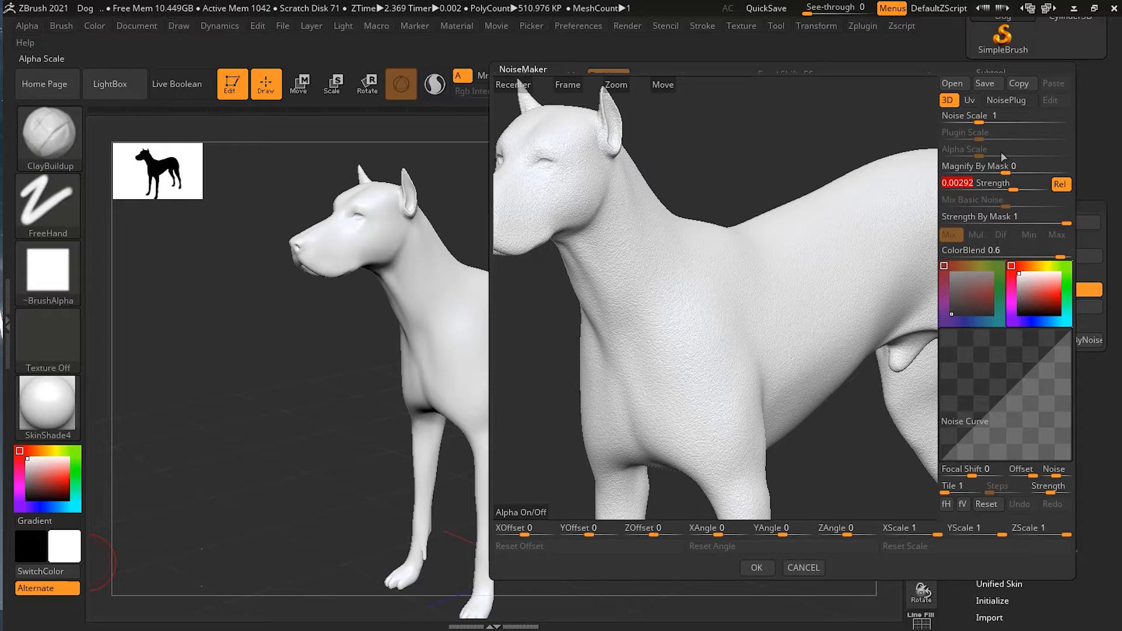
Step: Reduce the surface noise strength to 0.00093
key(ctrl)
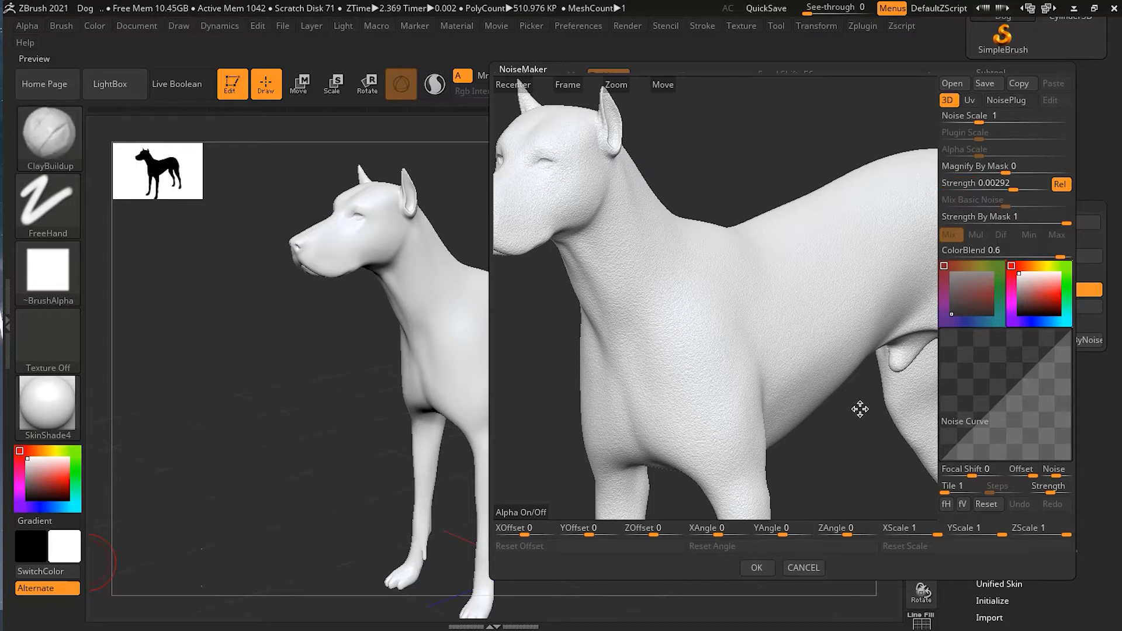
key(ctrl)
mouse_move(1004, 184)
mouse_down()
mouse_move(987, 190)
mouse_move(1030, 191)
mouse_move(1011, 190)
mouse_up()
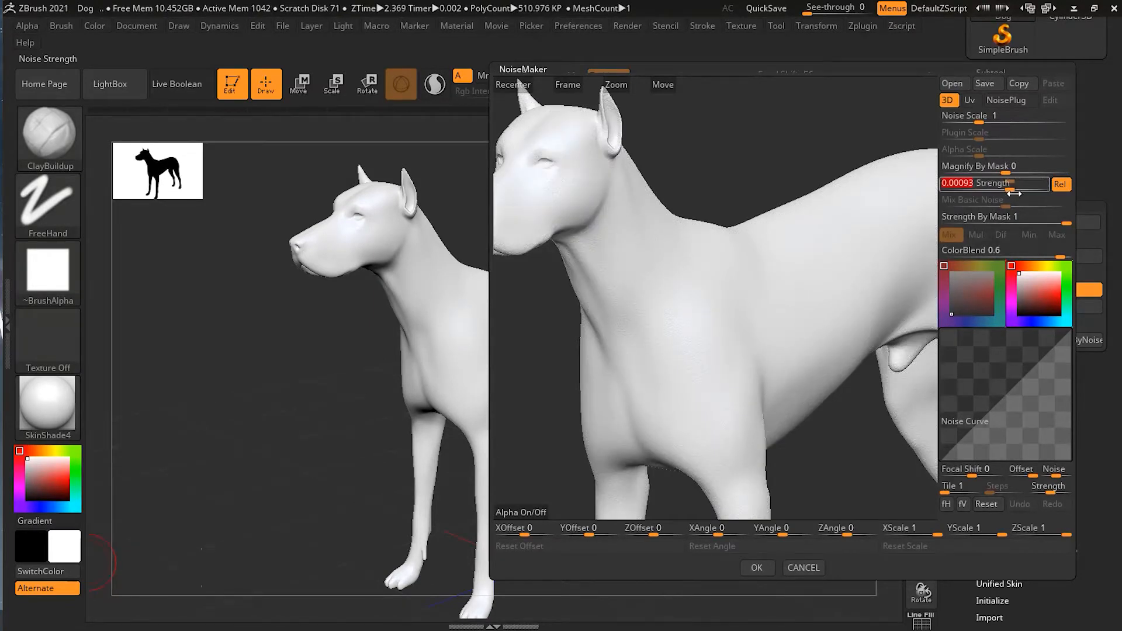
Step: Try larger noise scales on the dog and settle on a Noise Scale of 9.87777
drag(980, 120, 998, 117)
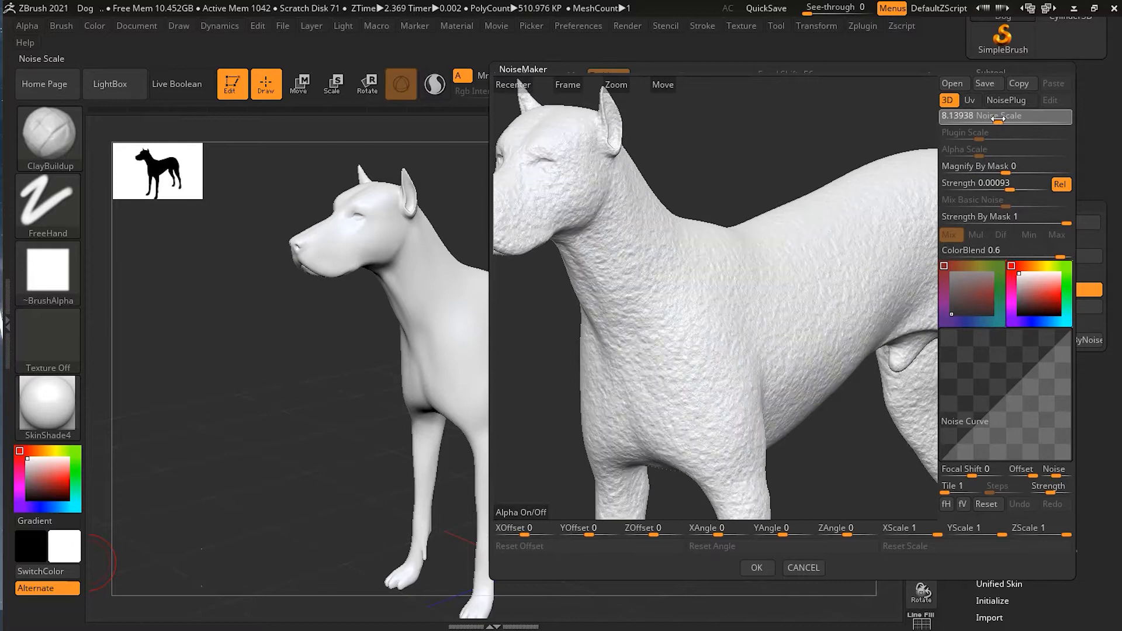
drag(747, 139, 877, 163)
mouse_move(998, 118)
mouse_down()
mouse_move(1033, 122)
mouse_move(1015, 122)
mouse_up()
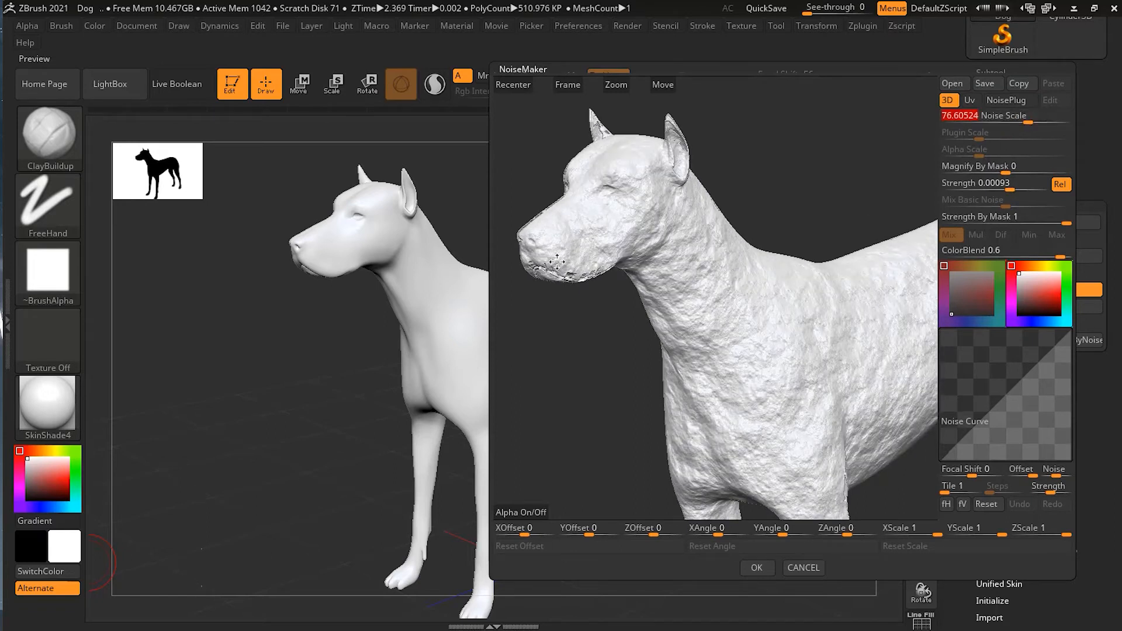
drag(1032, 121, 1030, 122)
drag(1015, 122, 1006, 123)
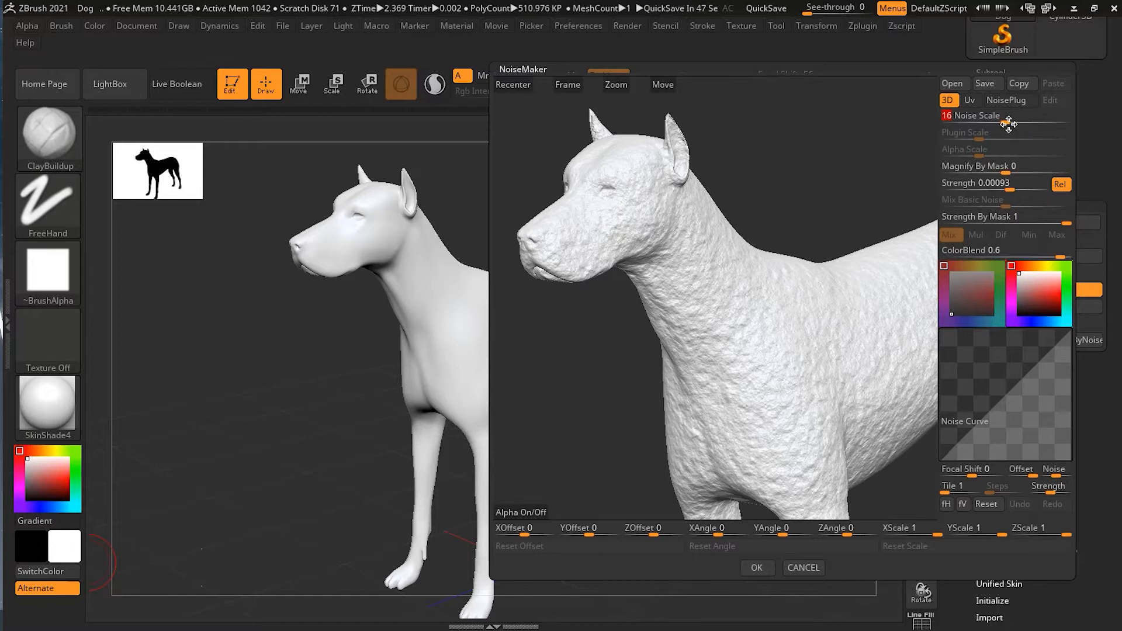
drag(1004, 123, 1000, 122)
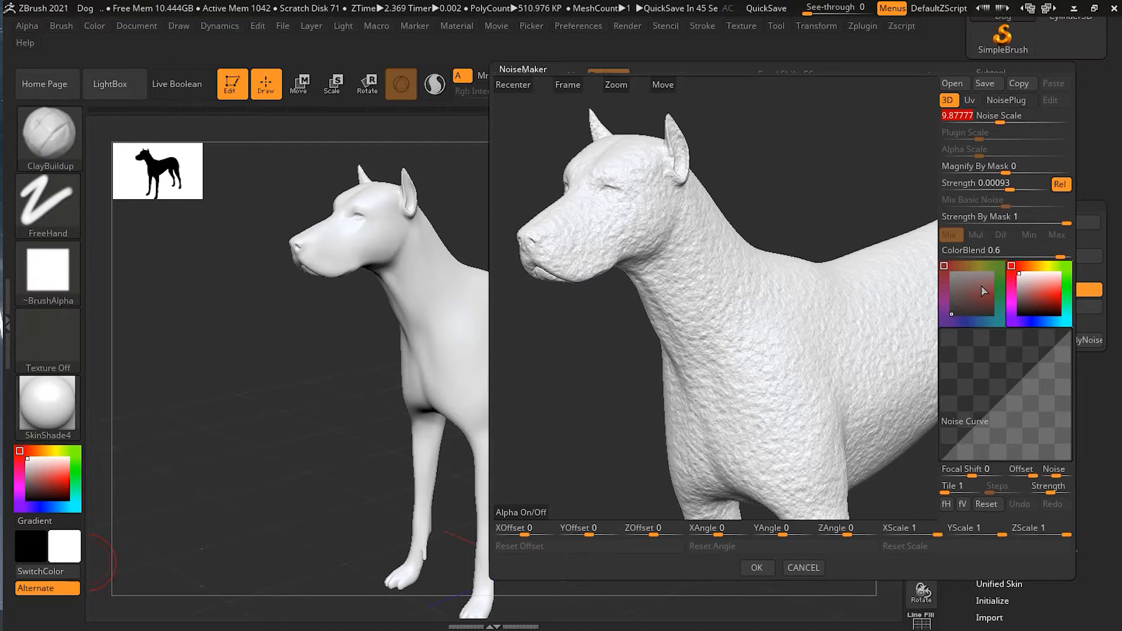
click(983, 184)
Step: Activate NoisePlug and choose the Checkerboard pattern for the dog's surface noise
click(1005, 100)
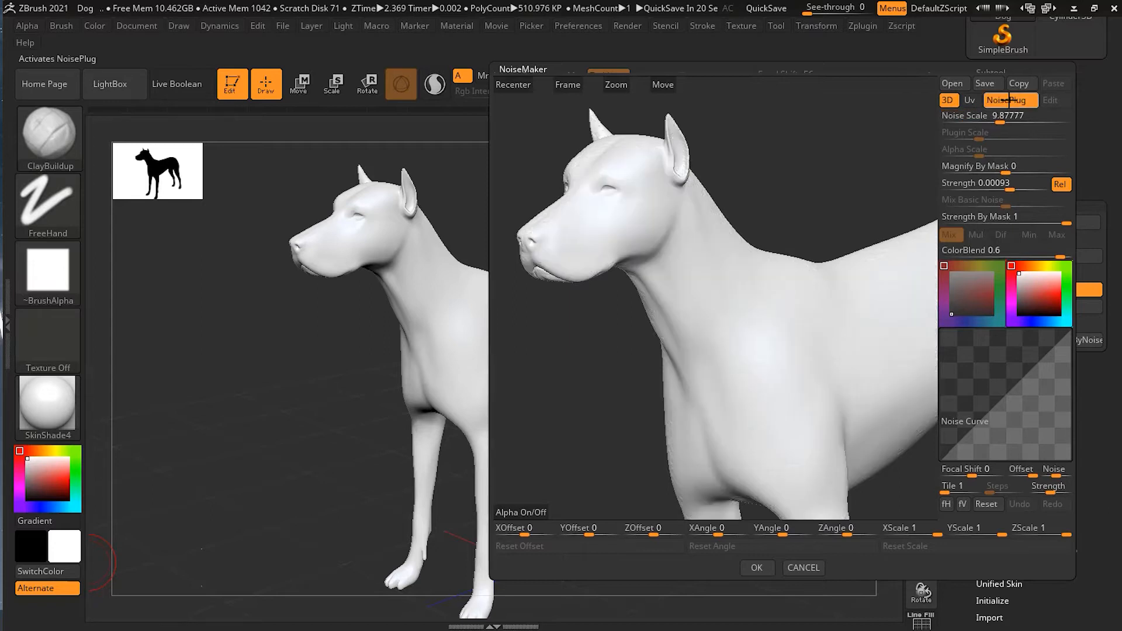
drag(618, 123, 577, 85)
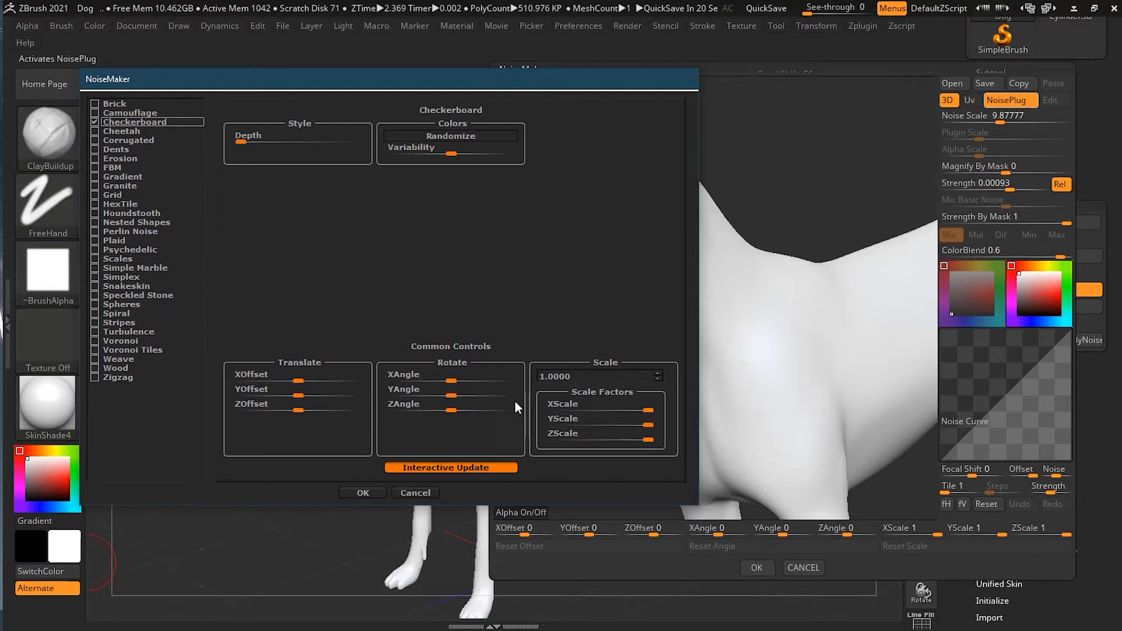
drag(559, 84, 529, 114)
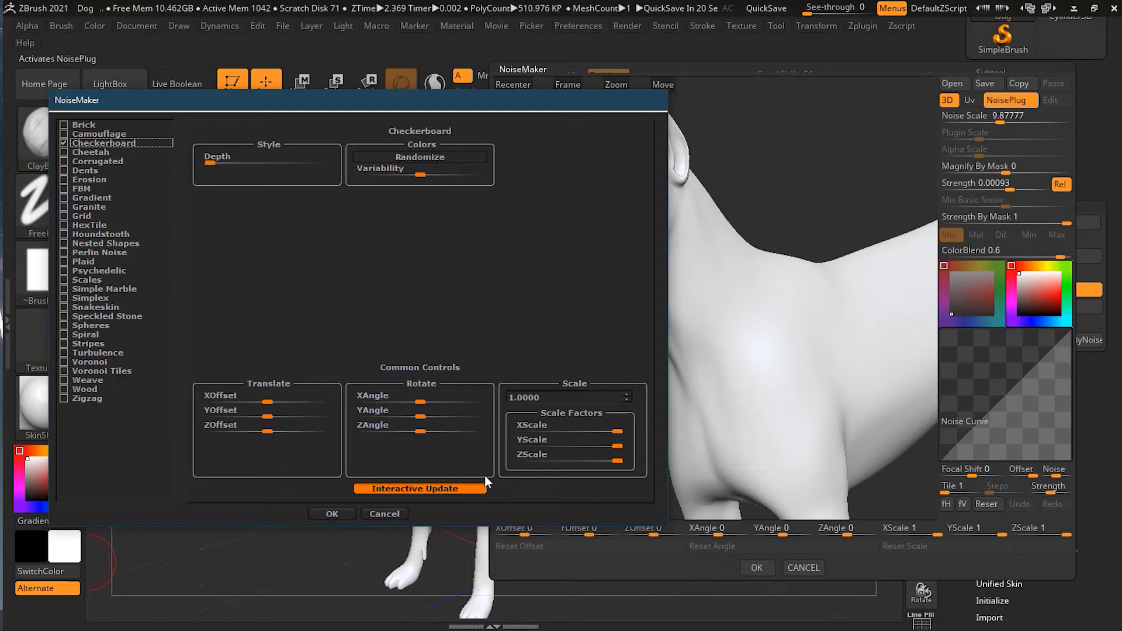
Step: Set the overall scale of the Checkerboard pattern to 0.6001
click(628, 401)
text(0.2)
key(Return)
text(0.0001)
key(Return)
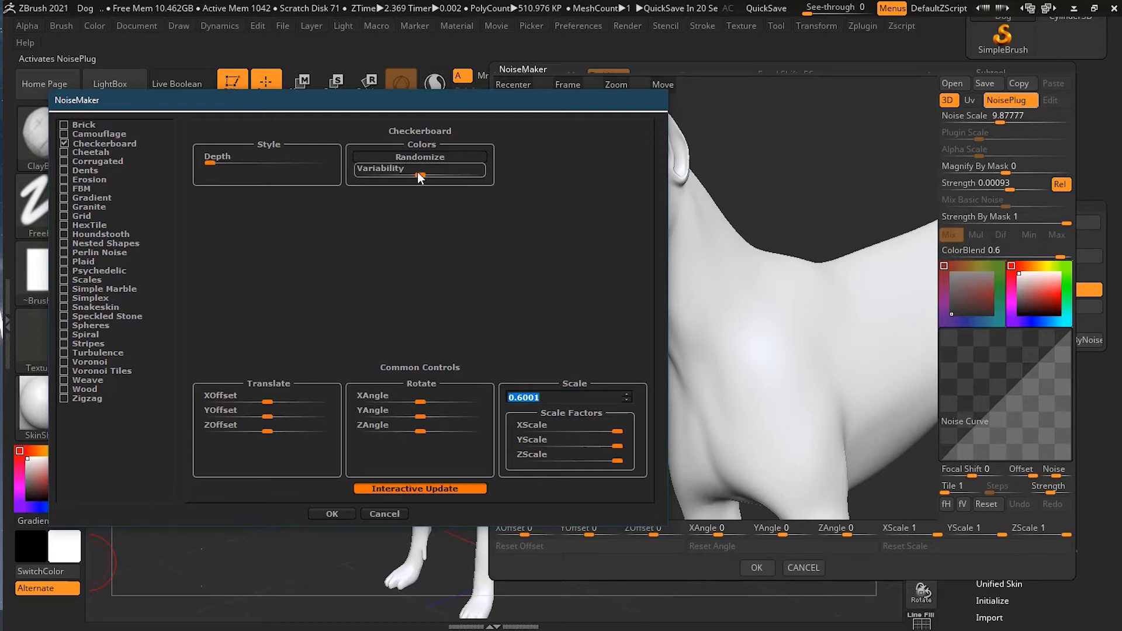
Step: Raise the Checkerboard pattern's depth to roughly a quarter of its range and accept the pattern settings
drag(214, 162, 238, 164)
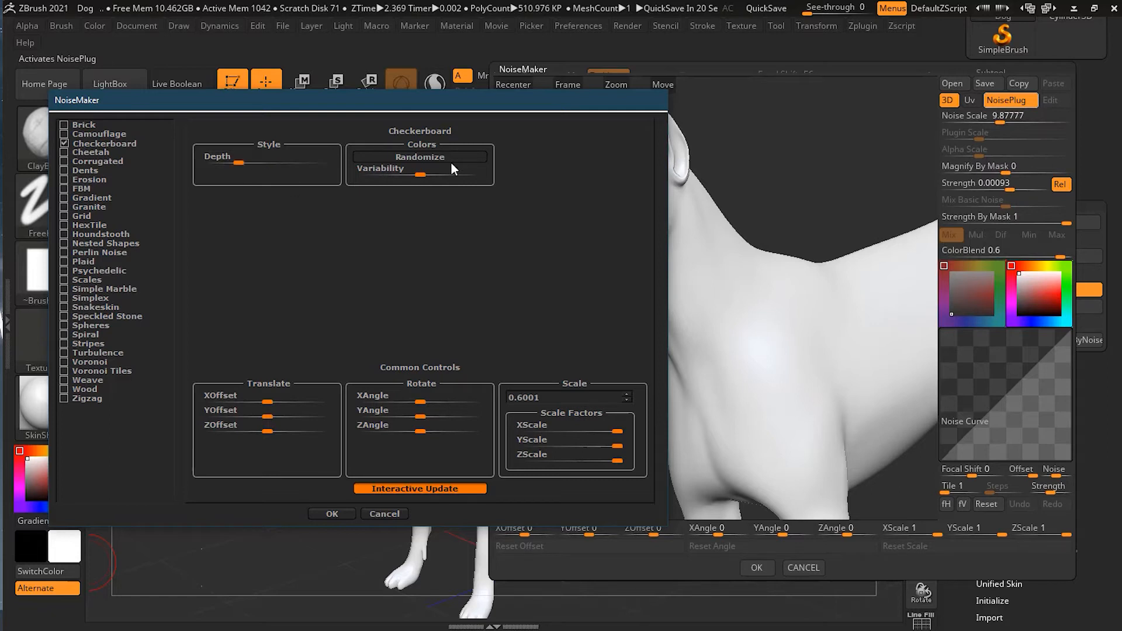
drag(466, 106, 460, 129)
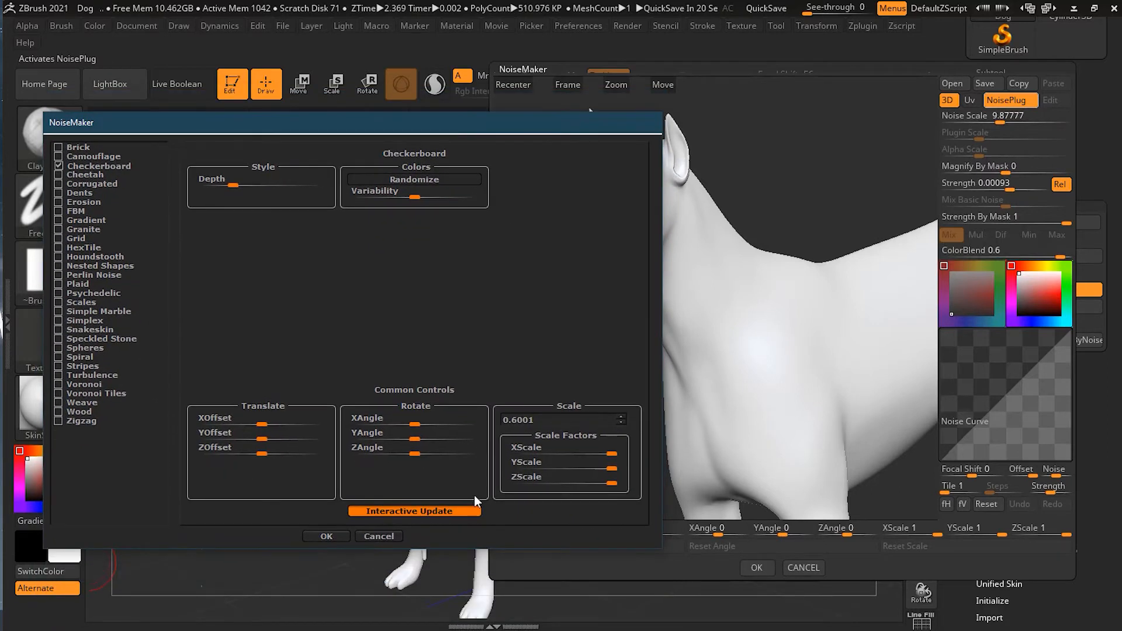
click(321, 536)
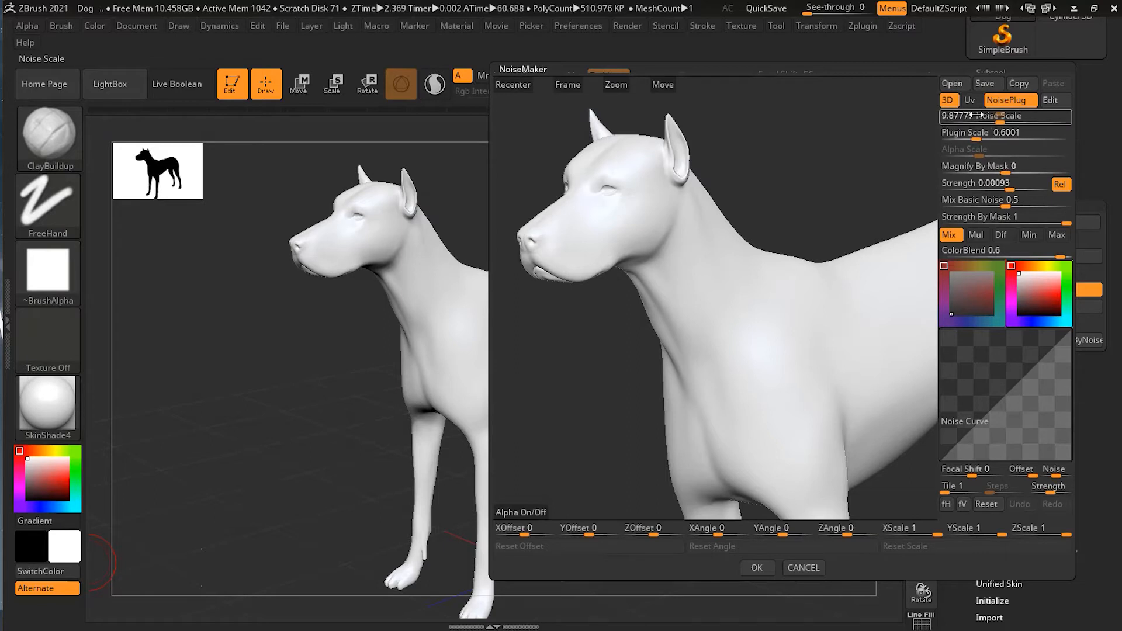
Step: Increase the Plugin Scale to 51.69959 so the checkerboard noise covers the dog in large tiles
mouse_move(872, 196)
mouse_down()
mouse_move(822, 193)
mouse_move(849, 196)
mouse_up()
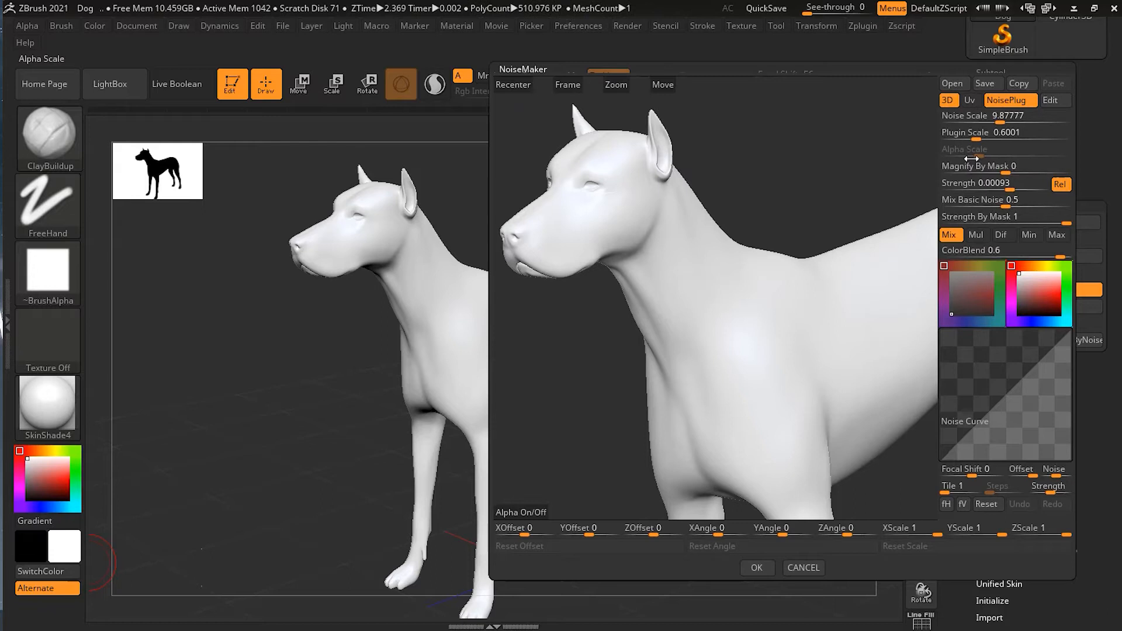
click(977, 136)
drag(978, 136, 1022, 140)
alt+drag(919, 238, 711, 163)
alt+drag(704, 397, 862, 355)
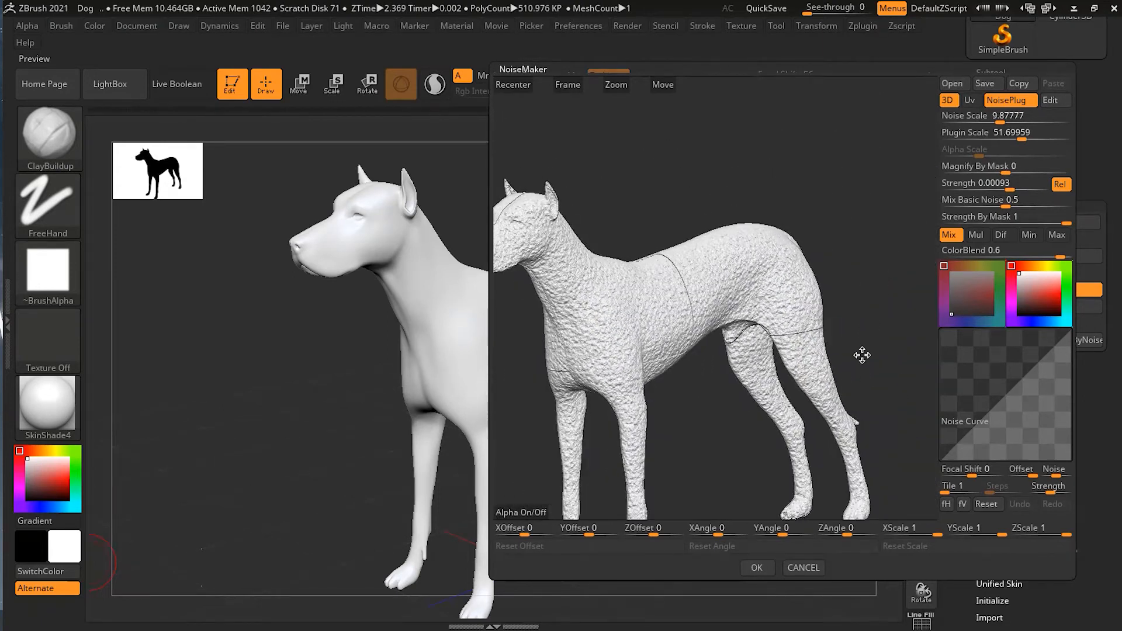
Step: Lower the dog noise's Plugin Scale to 29.01711 and the Noise Scale to 4.66732
alt+drag(667, 429, 719, 363)
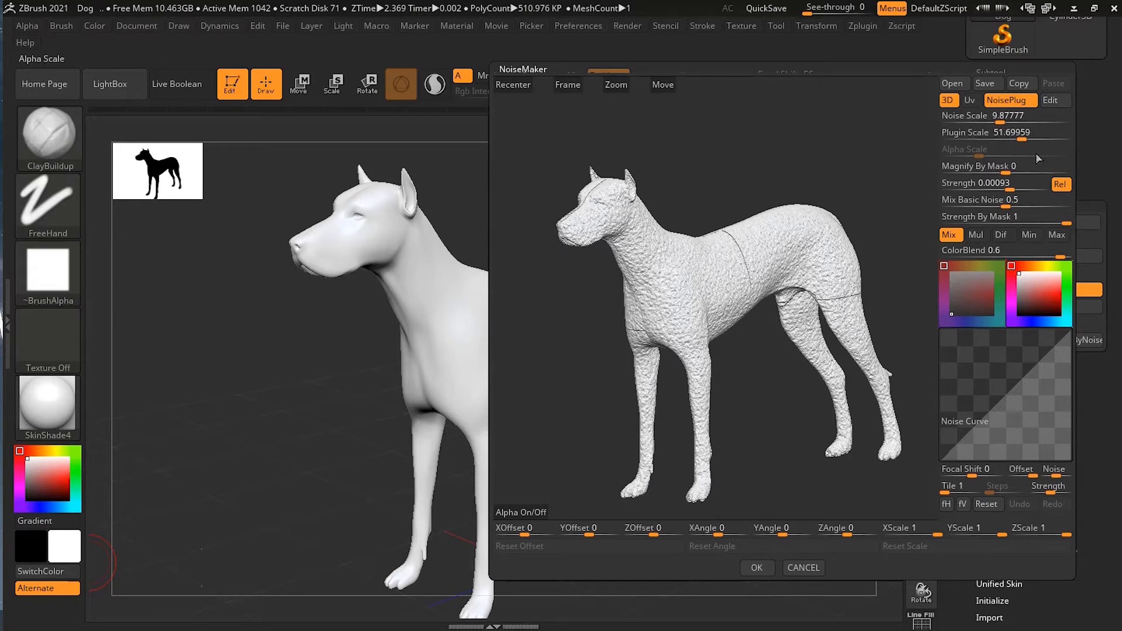
click(1016, 134)
mouse_move(1017, 133)
mouse_down()
mouse_move(1004, 140)
mouse_move(1014, 140)
mouse_up()
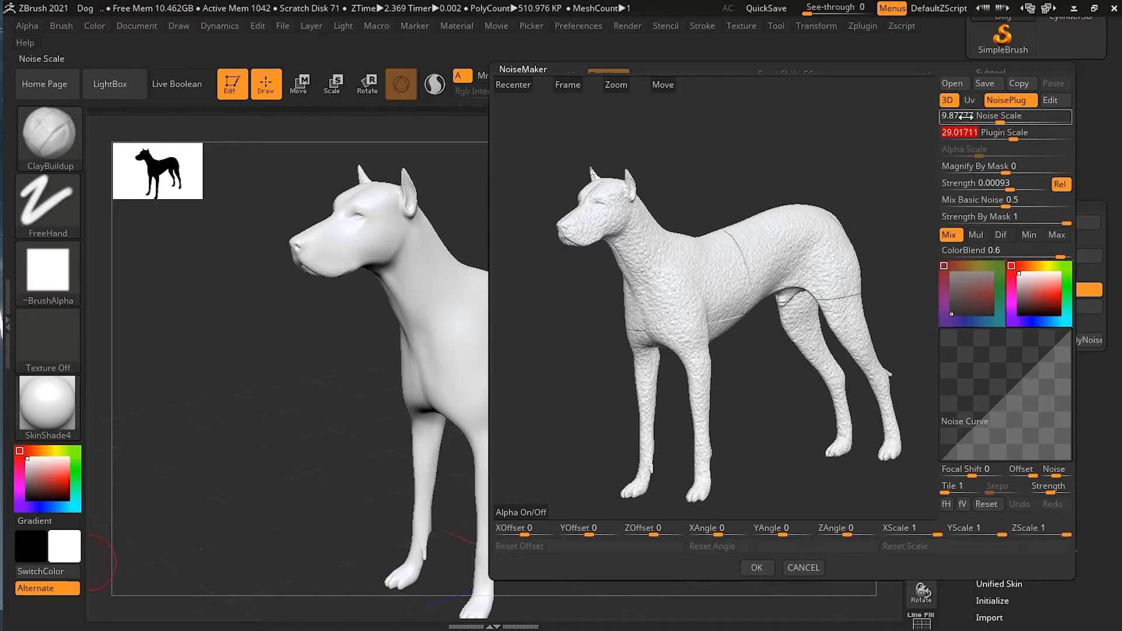
mouse_move(999, 123)
mouse_down()
mouse_move(1020, 120)
mouse_move(993, 117)
mouse_up()
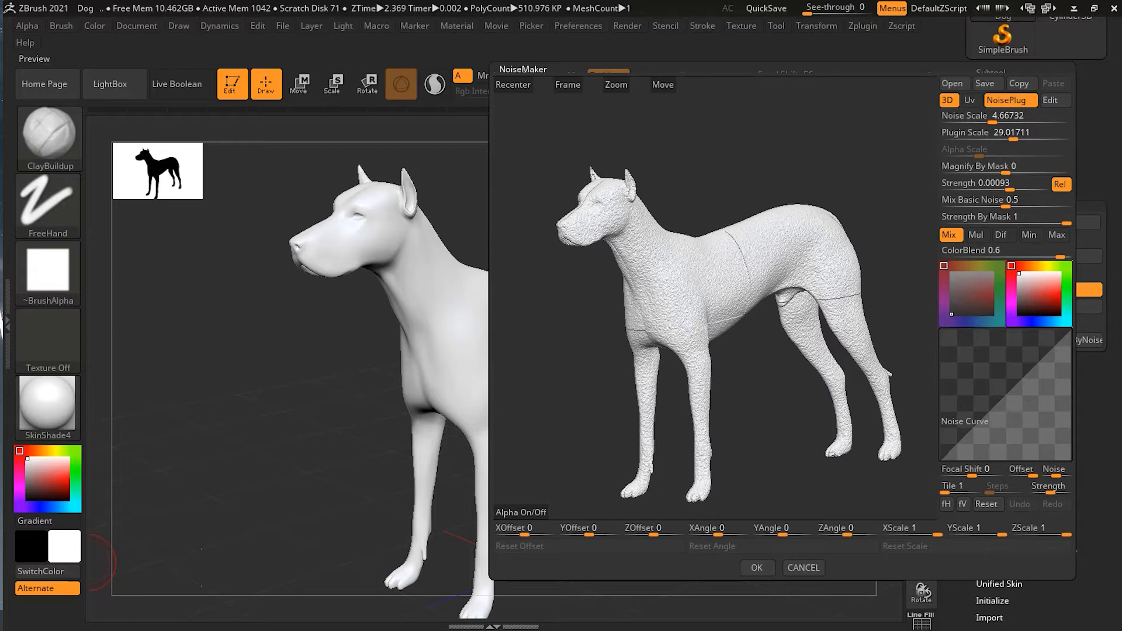
Step: Raise Mix Basic Noise to 1 for comparison and bring it down to 0
click(999, 202)
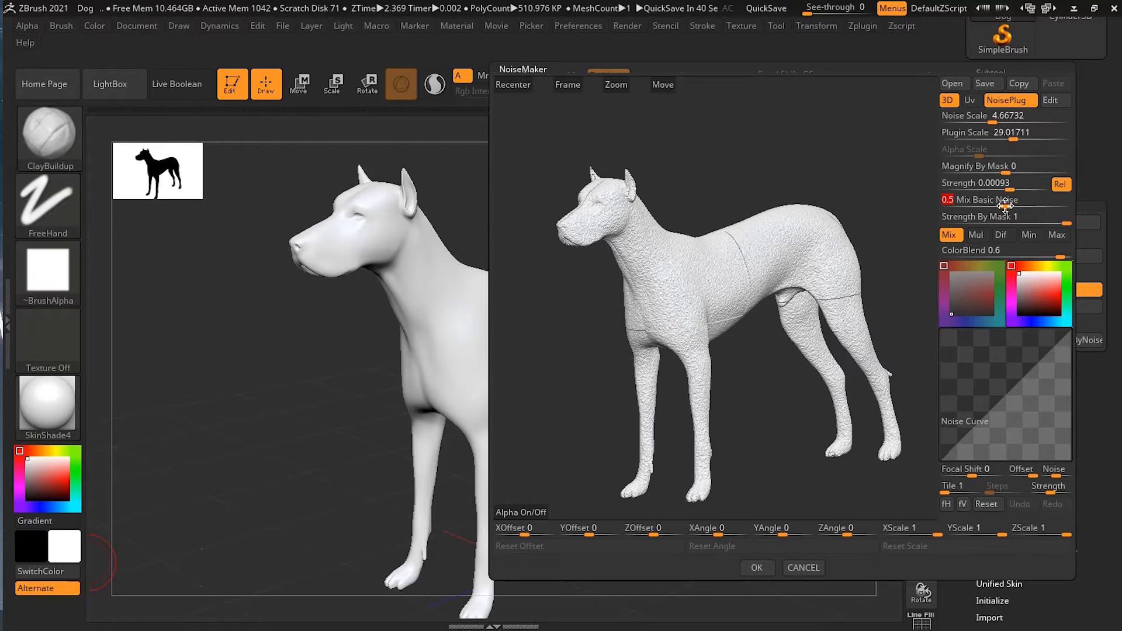
drag(1005, 205, 1073, 206)
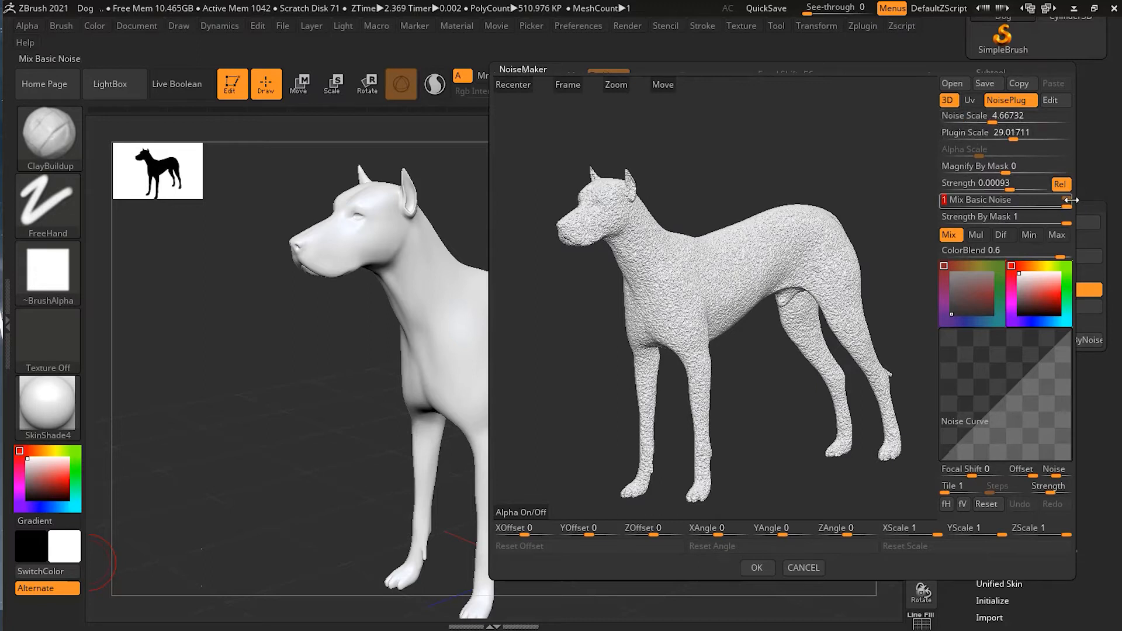
drag(1067, 204, 690, 248)
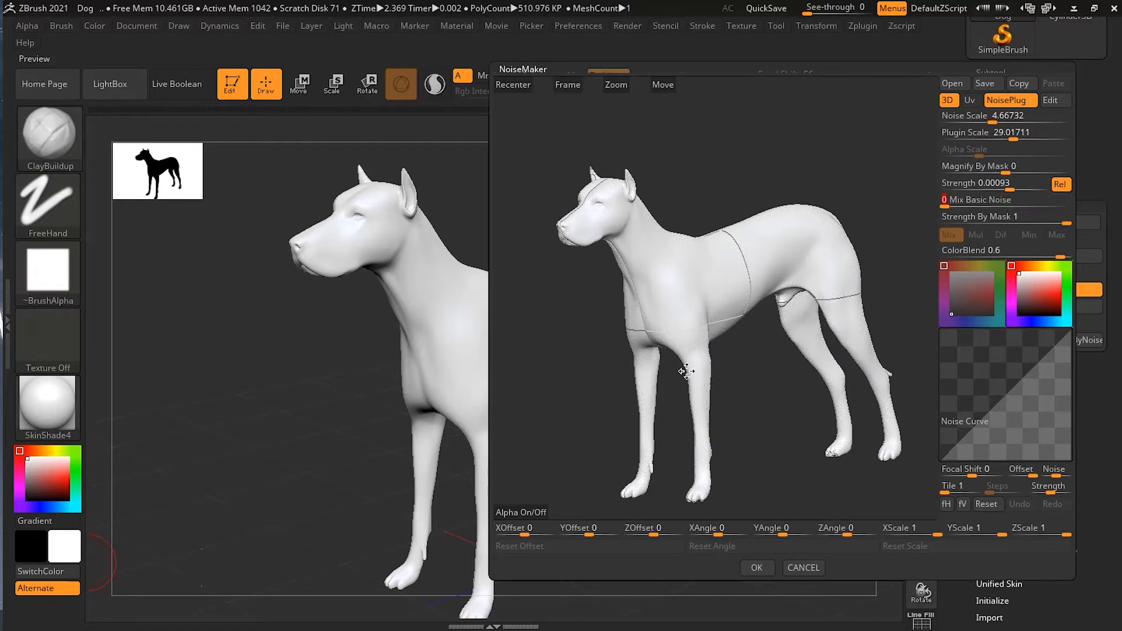
drag(744, 366, 722, 367)
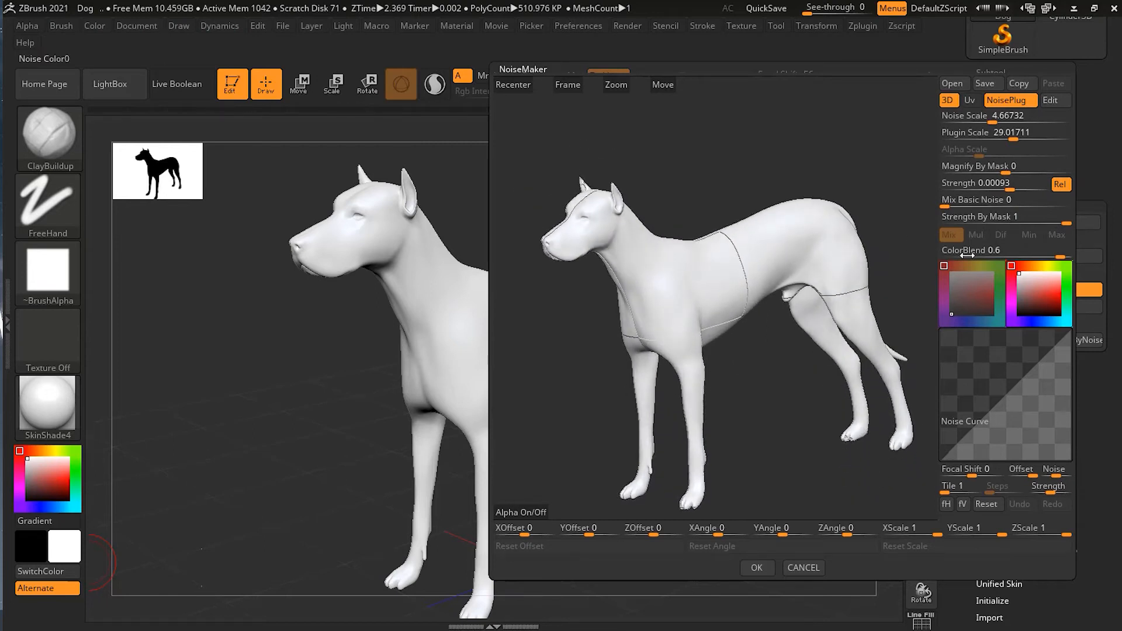
Step: Try Mix Basic Noise at 0.12069 with Plugin Scale at 30.52809, and return Mix Basic Noise to 0
drag(947, 203, 957, 207)
mouse_move(1010, 141)
mouse_down()
mouse_move(1077, 139)
mouse_move(1006, 141)
mouse_move(1026, 141)
mouse_move(1015, 146)
mouse_up()
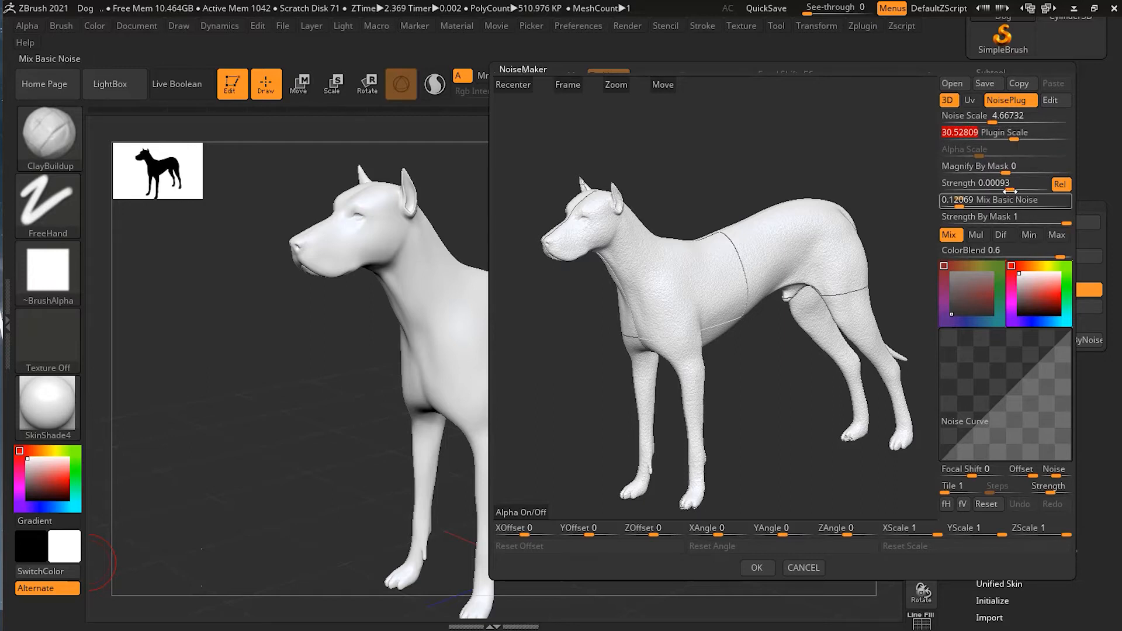
drag(957, 208, 929, 206)
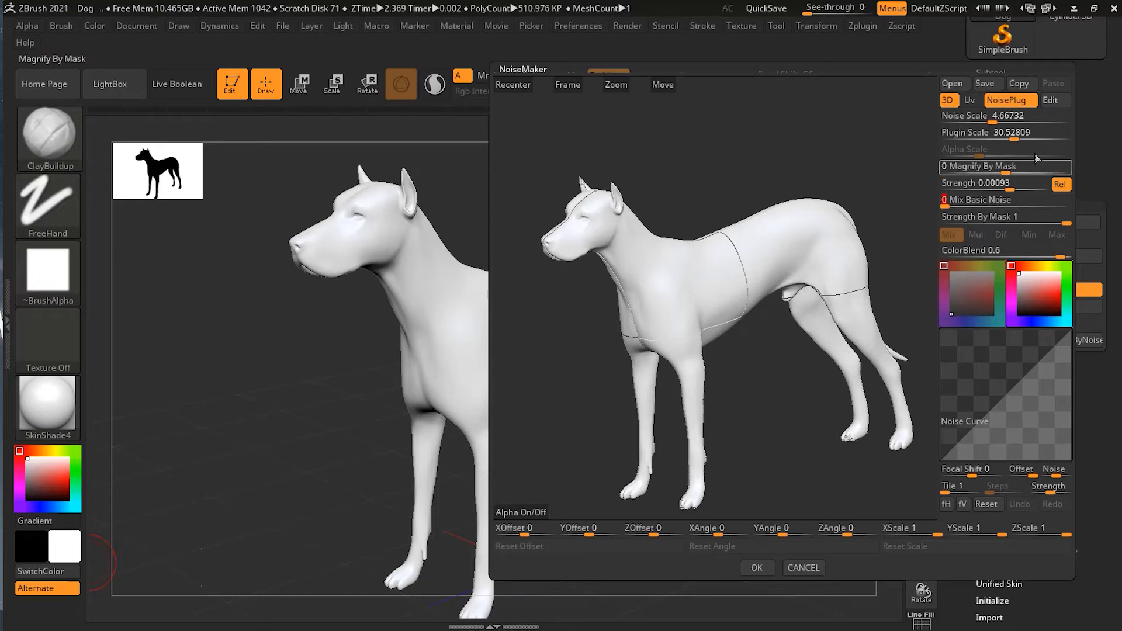
Step: Set the Noise Scale to 9.26822, the Plugin Scale to 26.17459 and the Strength to 0.00152
drag(1020, 134, 999, 123)
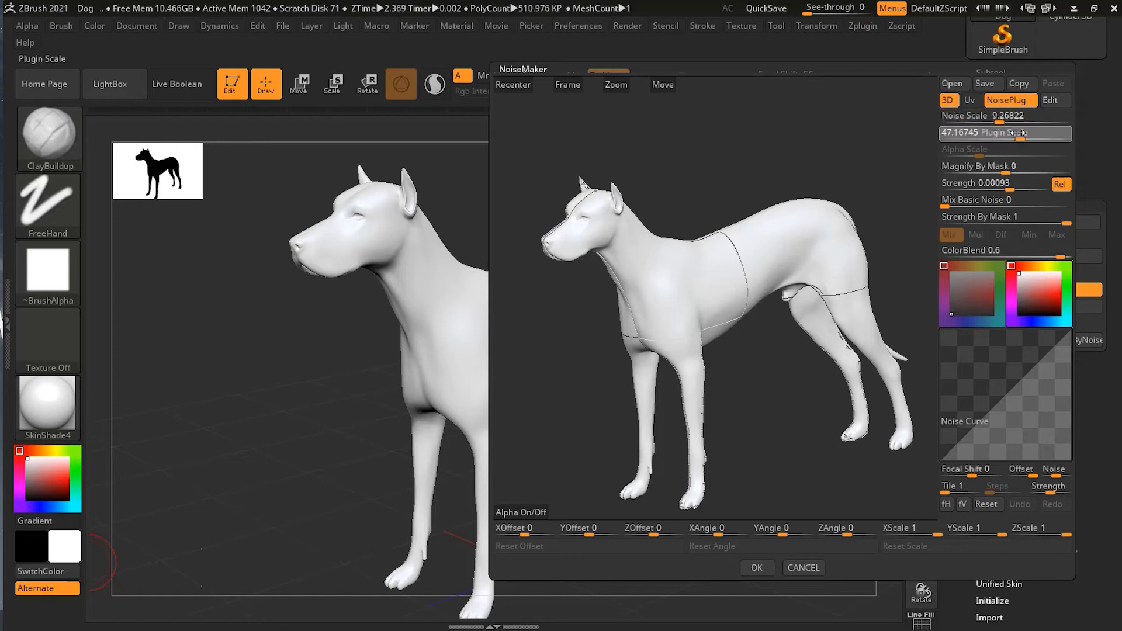
mouse_move(1021, 134)
mouse_down()
mouse_move(971, 138)
mouse_move(1012, 139)
mouse_up()
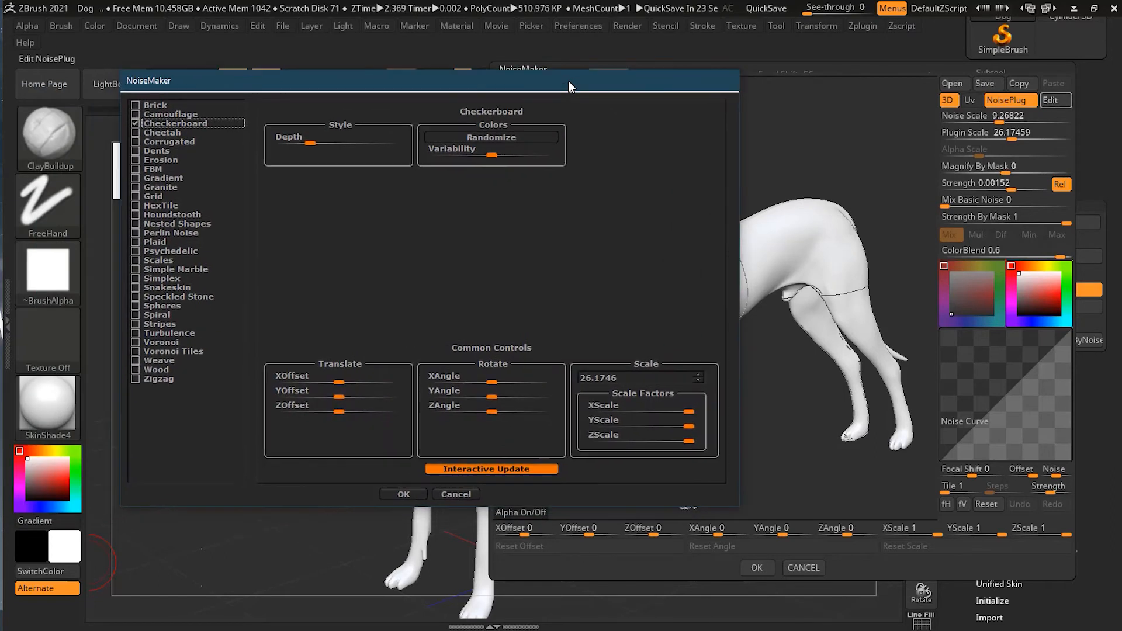
Step: Change the NoisePlug pattern from Checkerboard to Snakeskin, keeping the settings window clear of the dog preview
drag(378, 82, 460, 121)
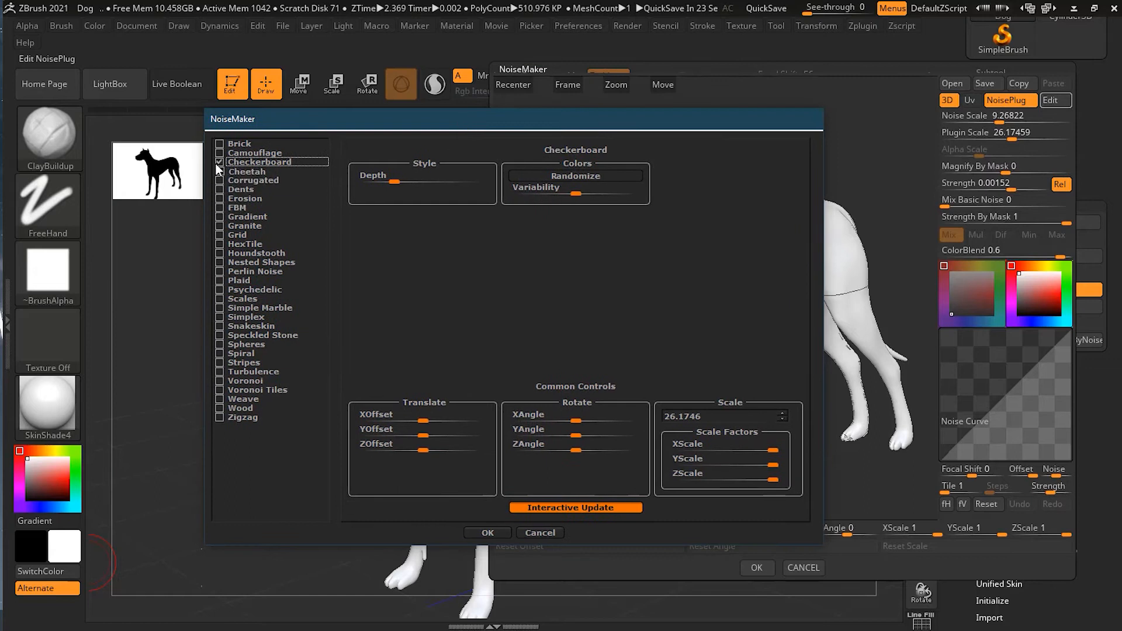
drag(434, 124, 312, 99)
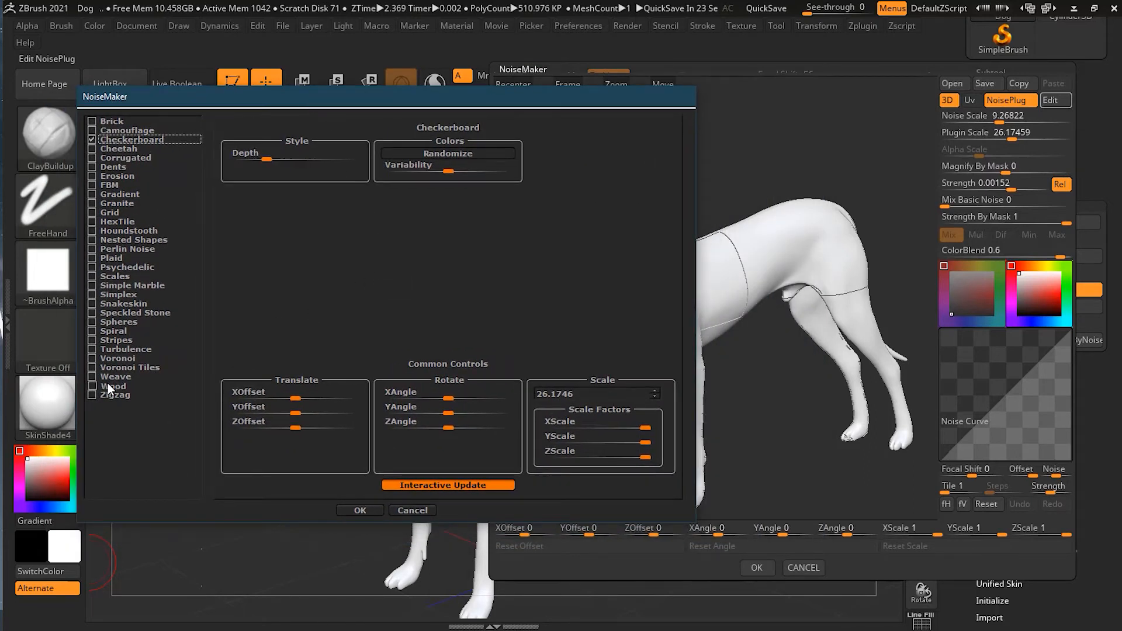
click(93, 304)
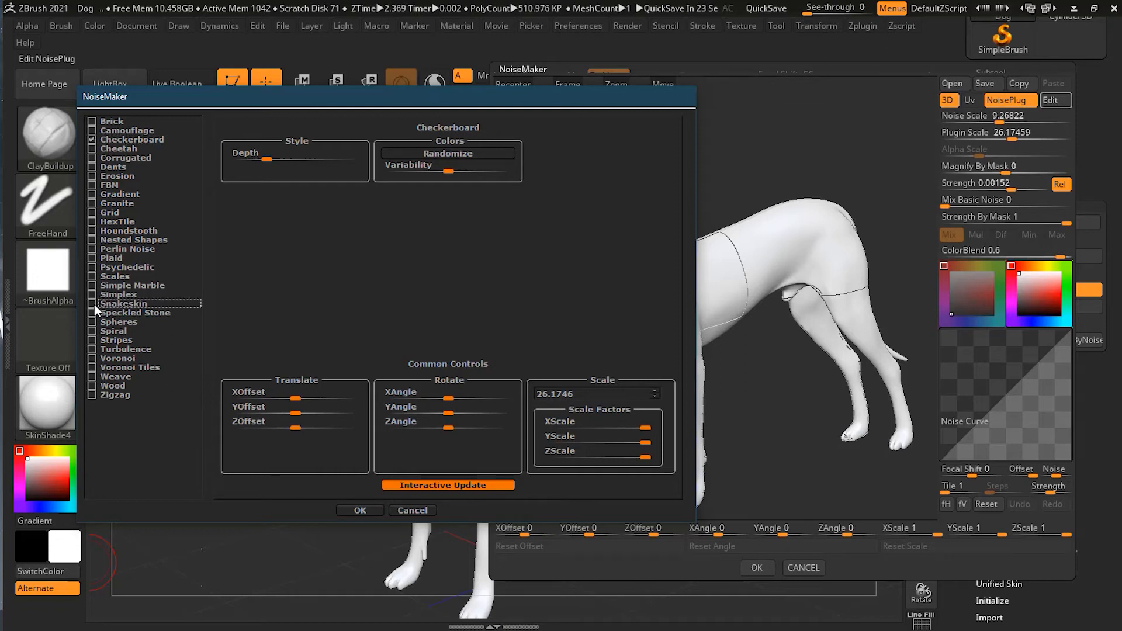
drag(565, 89, 438, 118)
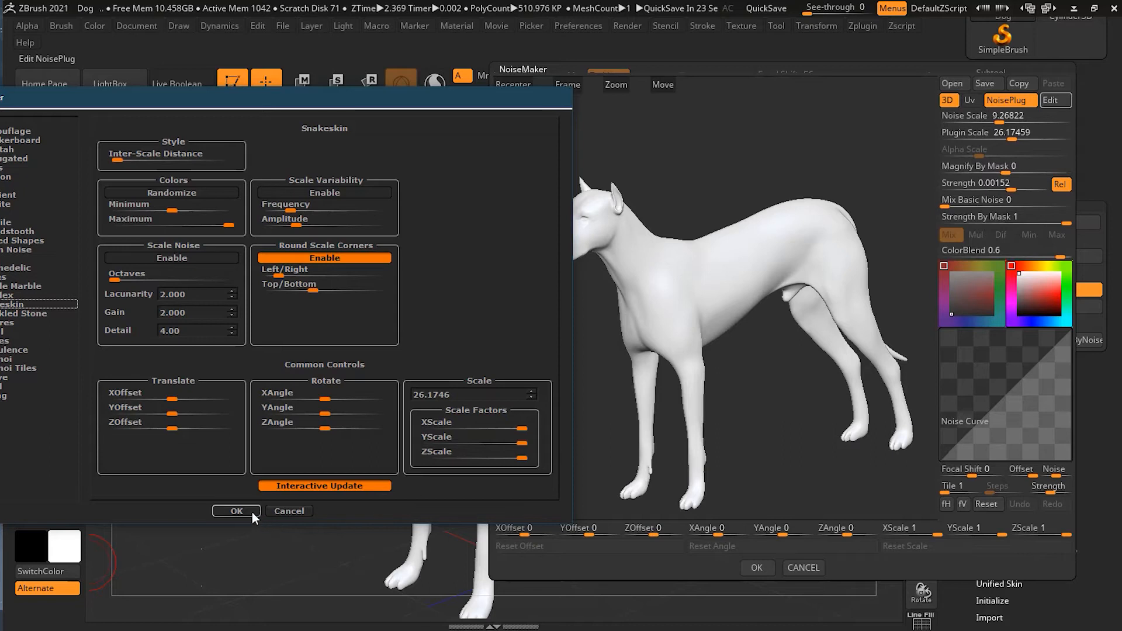
Step: Lower the Snakeskin pattern's overall scale to 25.3746
click(532, 395)
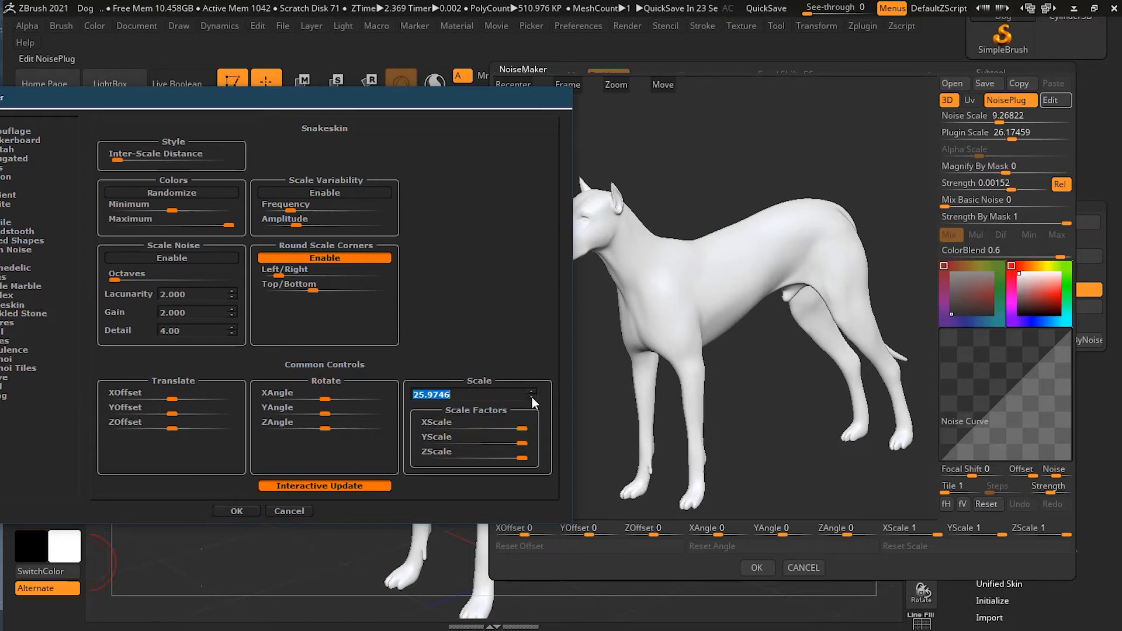
click(531, 395)
click(531, 395)
Step: Try Scale Noise, color Randomize and Scale Variability on and off for Snakeskin, and accept the settings
click(210, 258)
click(209, 257)
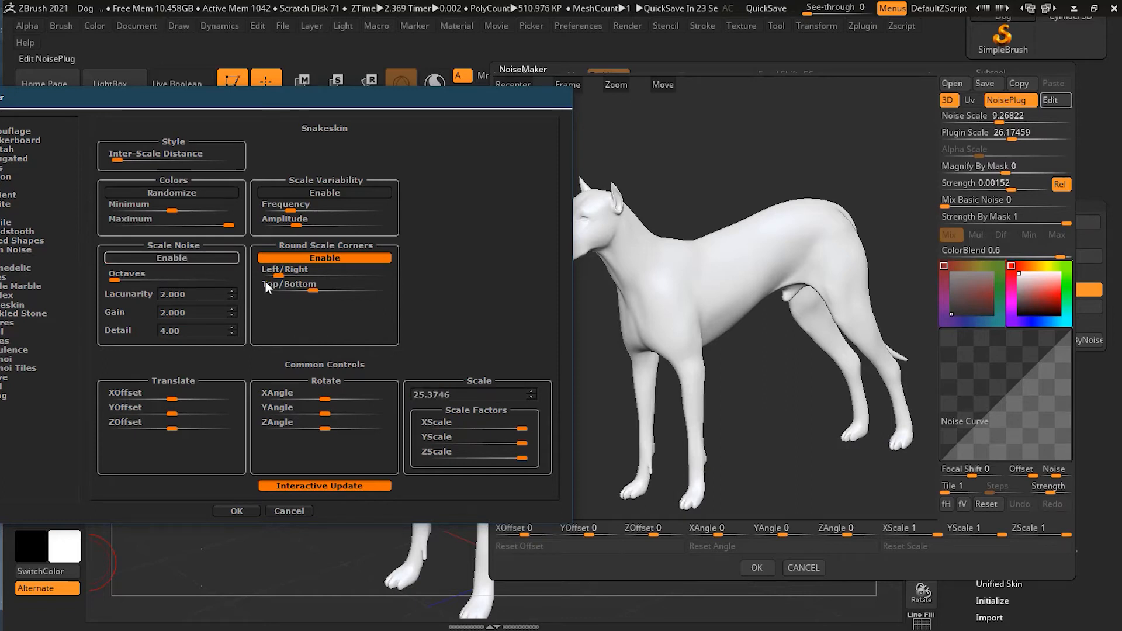
click(205, 193)
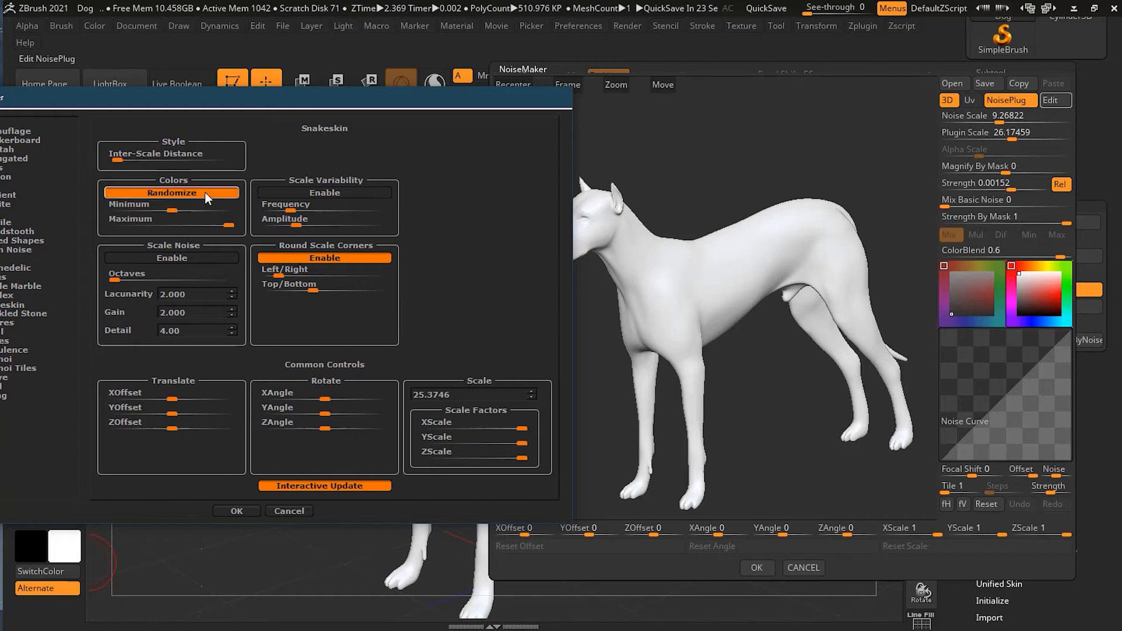
click(205, 192)
click(299, 192)
click(295, 196)
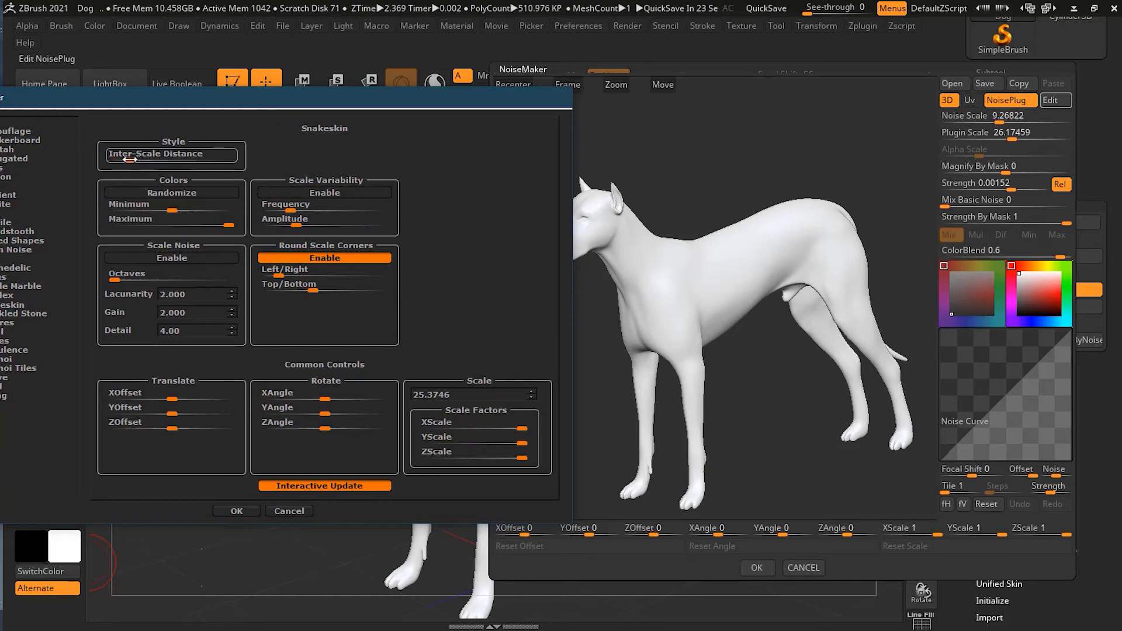
click(236, 511)
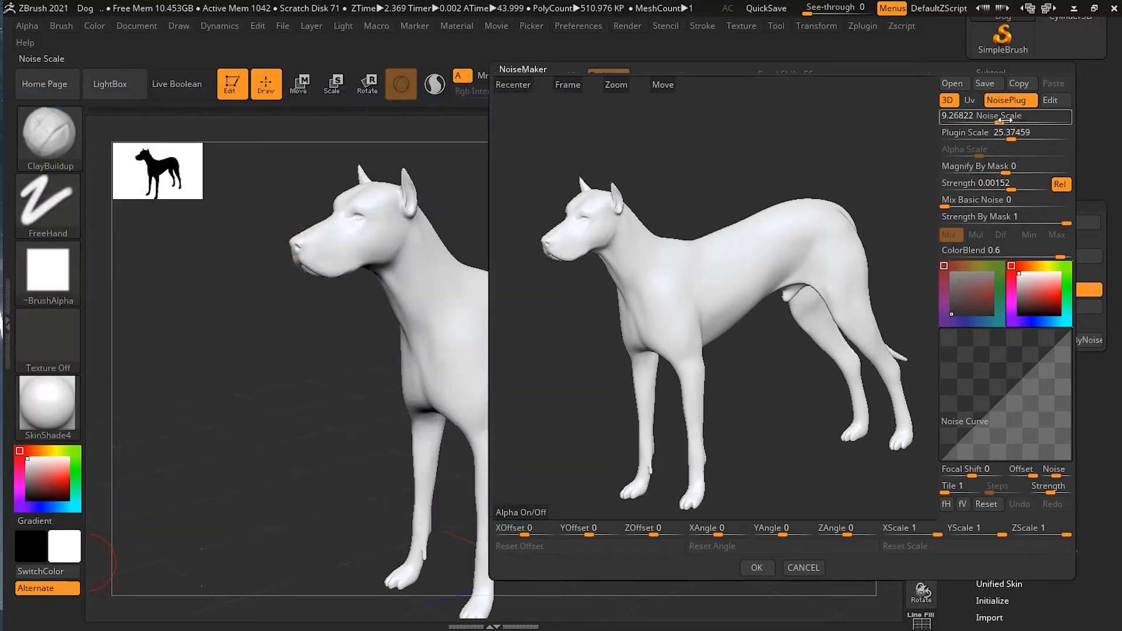
Step: Try the Noise Scale at 252.00459 and settle it at 94.10921
drag(1001, 123, 1051, 124)
drag(766, 186, 544, 243)
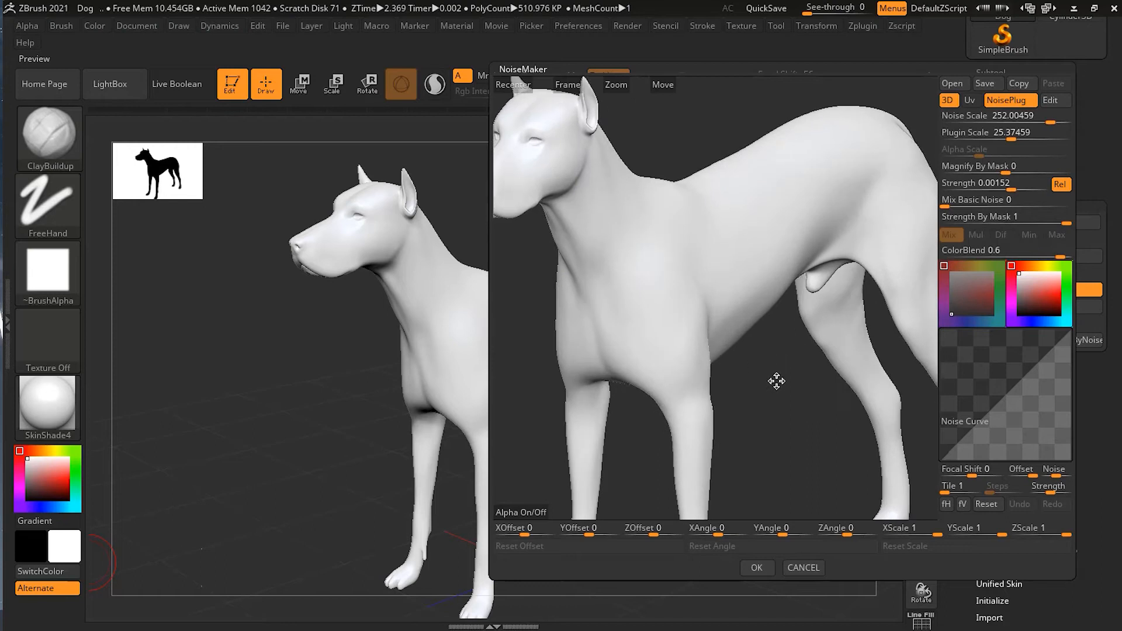
alt+drag(764, 353, 809, 420)
drag(982, 124, 1030, 122)
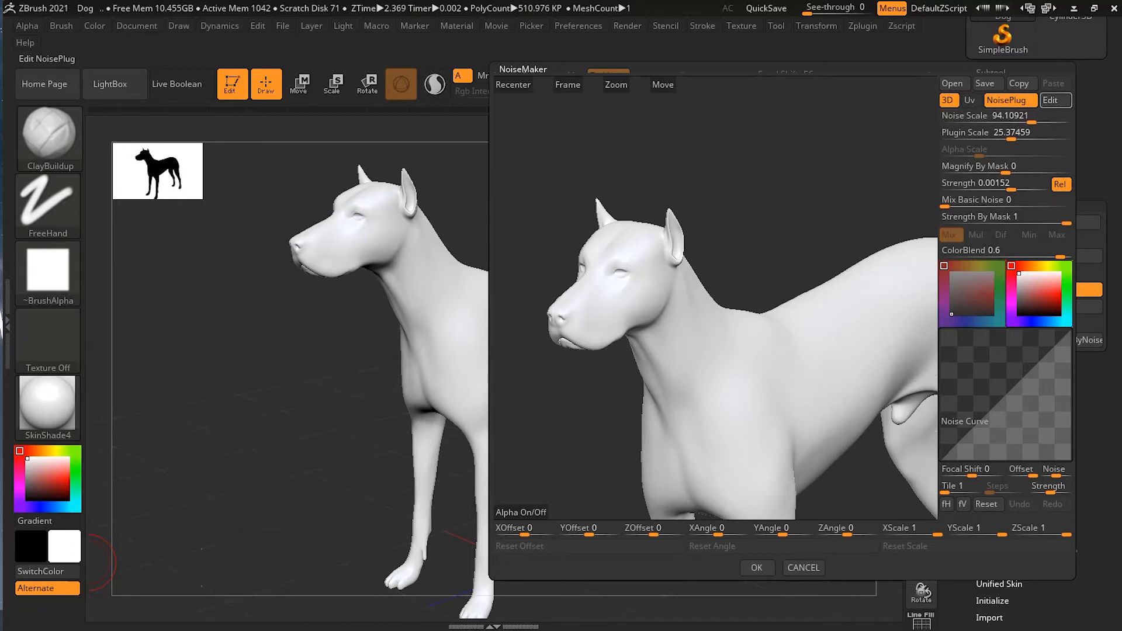
Step: Reopen the Snakeskin pattern settings and reduce the overall scale to 1.9000
drag(423, 111, 521, 91)
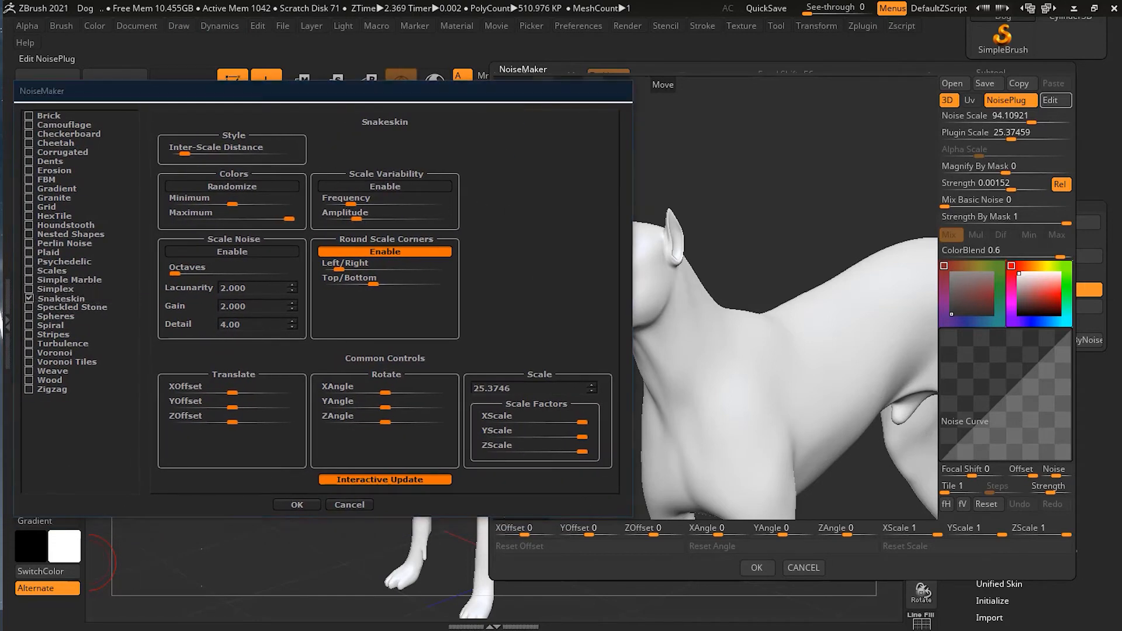
click(591, 391)
click(591, 392)
click(591, 391)
click(592, 392)
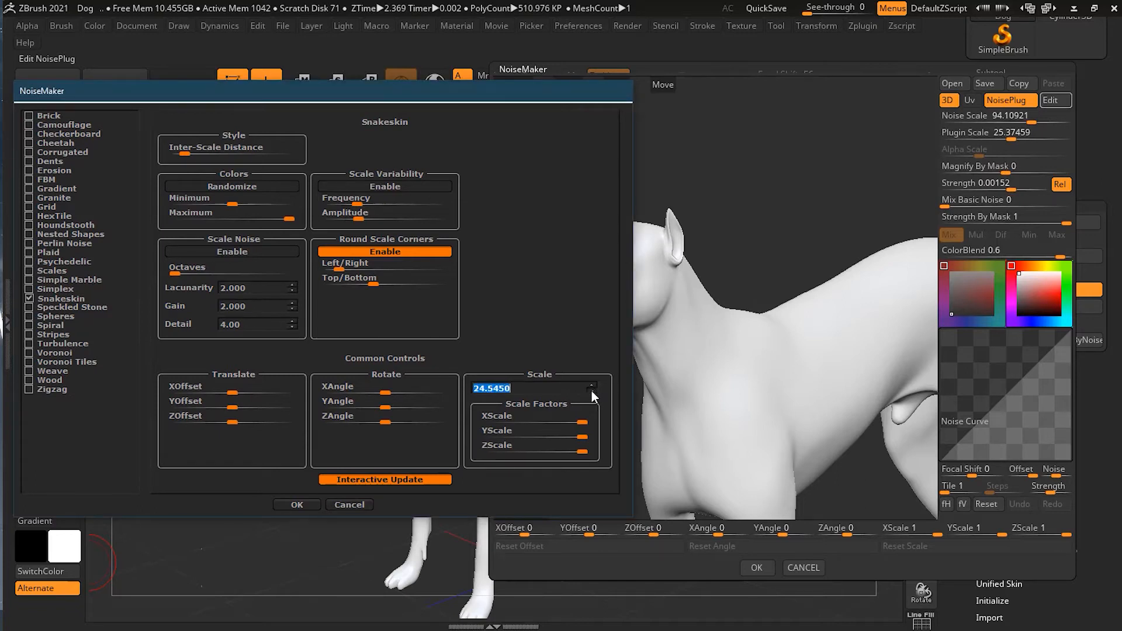
text(2)
drag(516, 102, 422, 103)
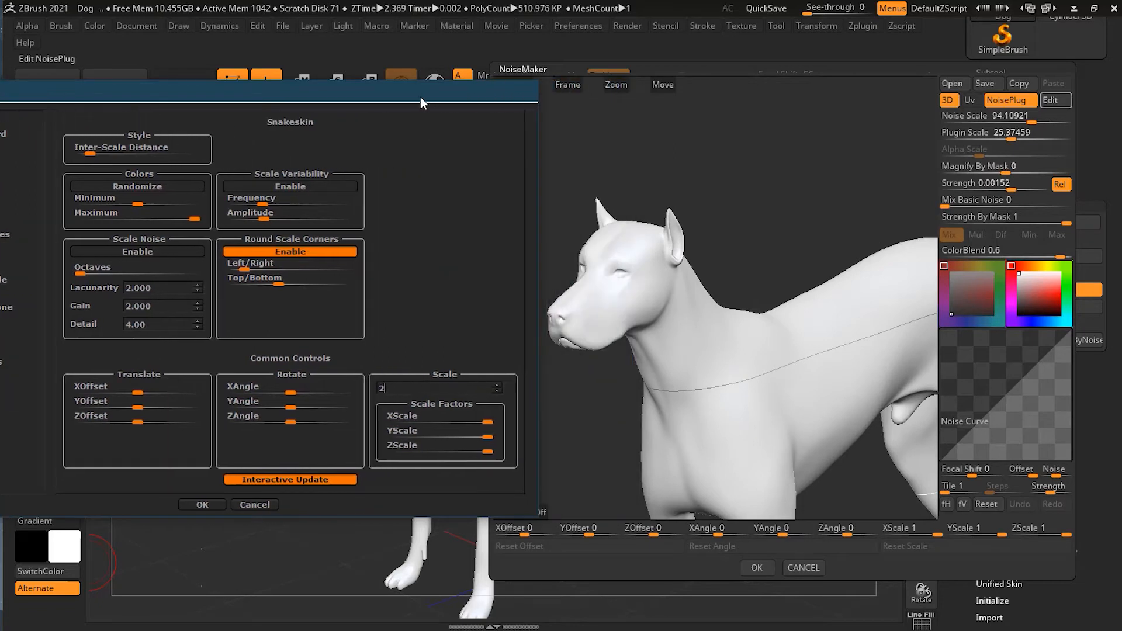
click(496, 390)
click(498, 385)
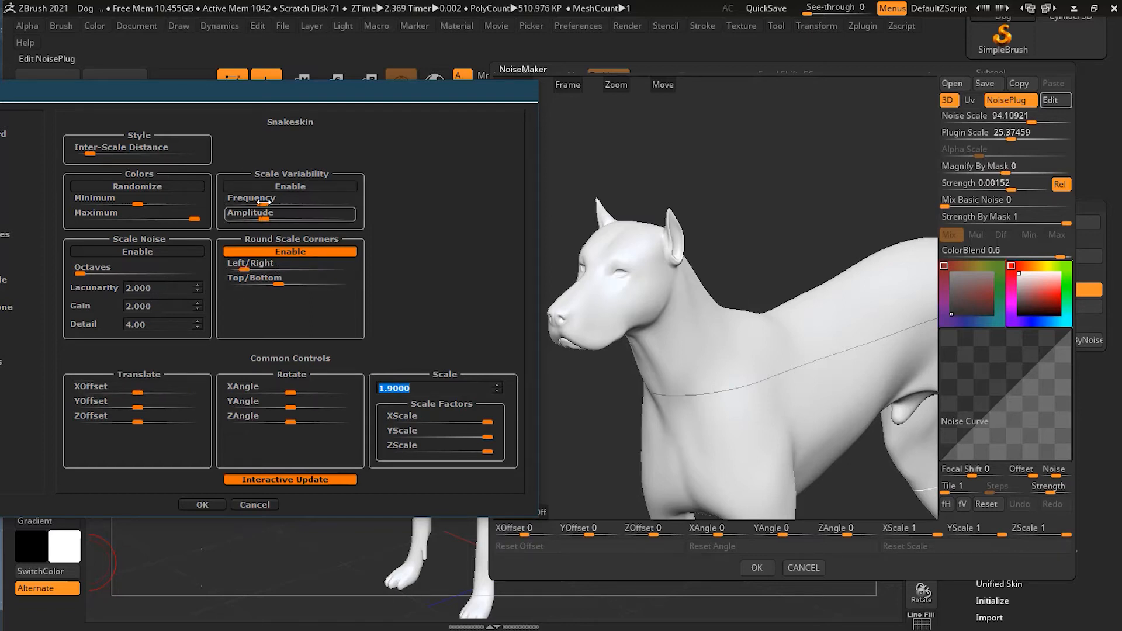
Step: Test Scale Variability and Scale Noise, slightly reduce the Inter-Scale Distance and accept the Snakeskin settings
click(273, 187)
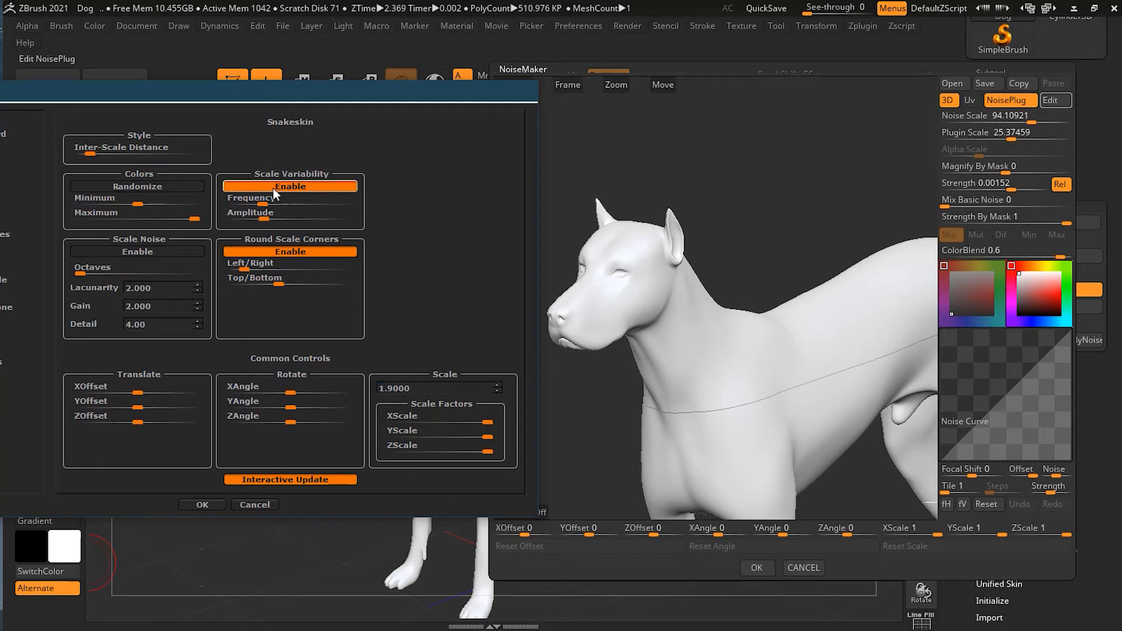
click(273, 188)
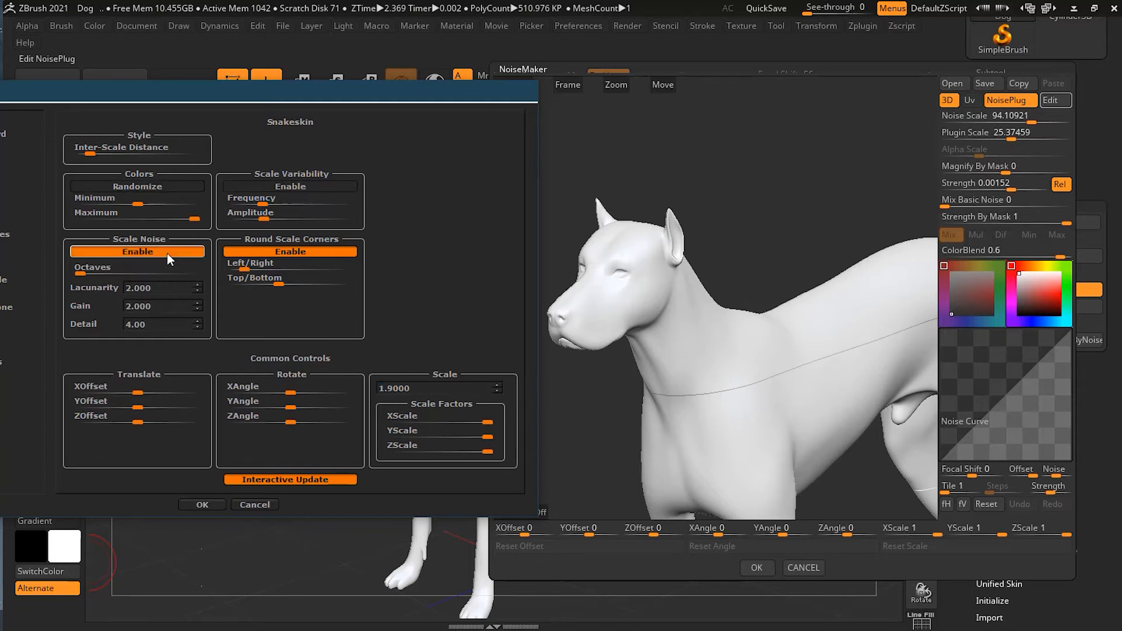
click(82, 152)
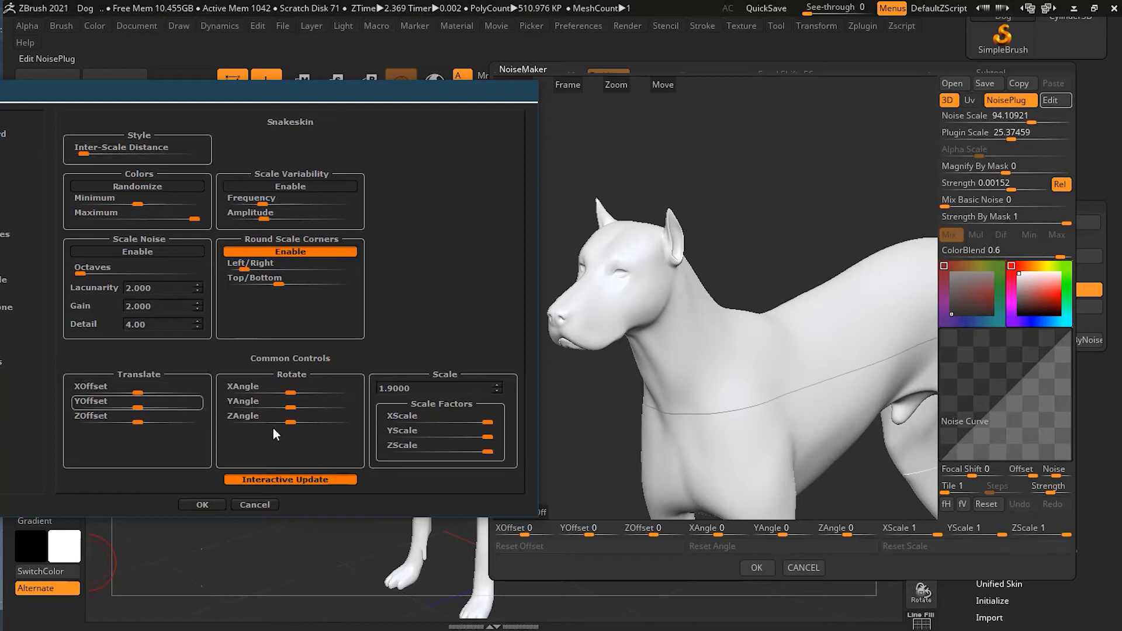
click(202, 505)
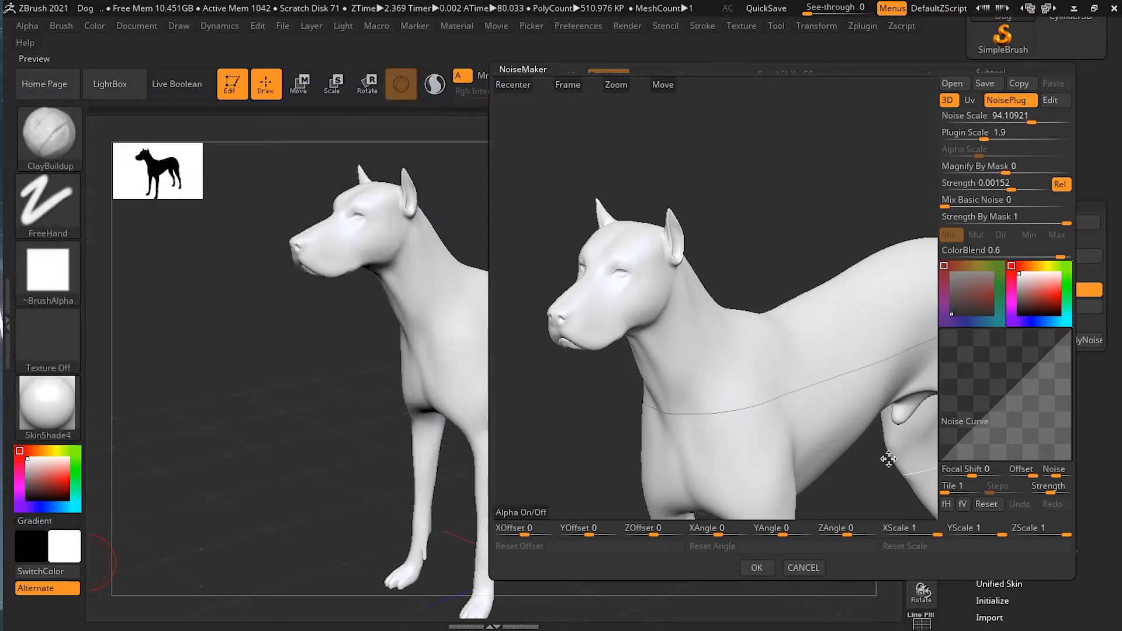
Step: Lower the Plugin Scale to 1.2205 and inspect the Snakeskin noise over the dog's whole body
alt+drag(833, 264, 806, 211)
alt+drag(865, 238, 858, 281)
mouse_move(856, 474)
alt+mouse_down()
mouse_move(814, 412)
mouse_move(853, 462)
alt+mouse_up()
mouse_move(988, 133)
mouse_down()
mouse_move(968, 140)
mouse_move(991, 139)
mouse_move(981, 136)
mouse_up()
mouse_move(789, 381)
mouse_down()
mouse_move(766, 383)
mouse_move(843, 366)
mouse_move(784, 341)
mouse_move(769, 355)
mouse_move(780, 364)
mouse_up()
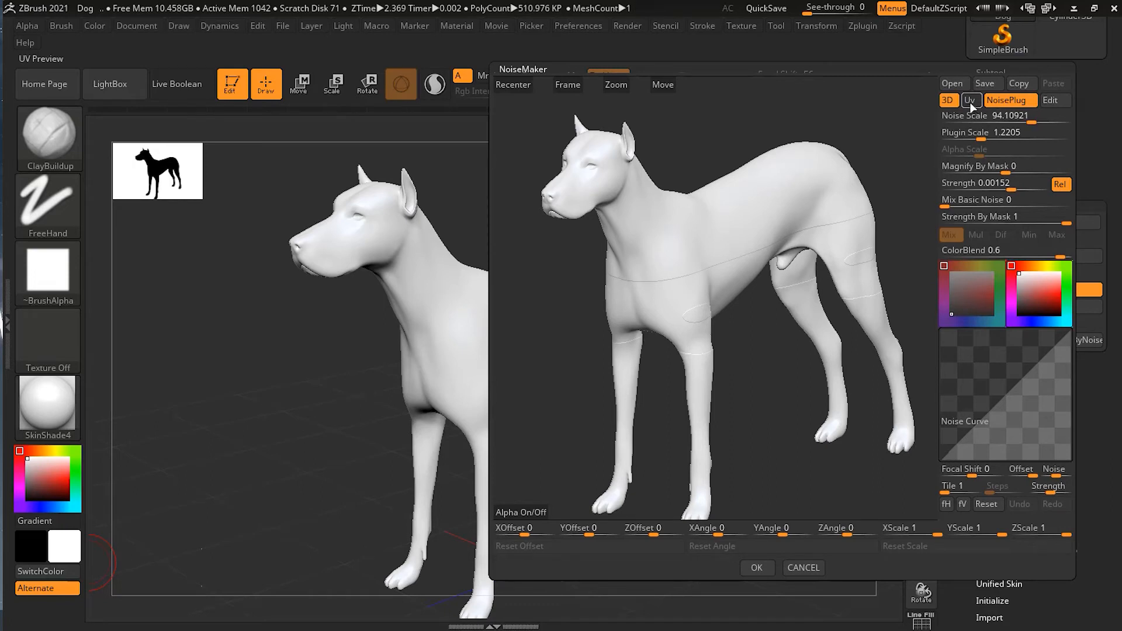
Step: Switch the noise from 3D to UV projection and set the Plugin Scale to 4.66732
click(970, 102)
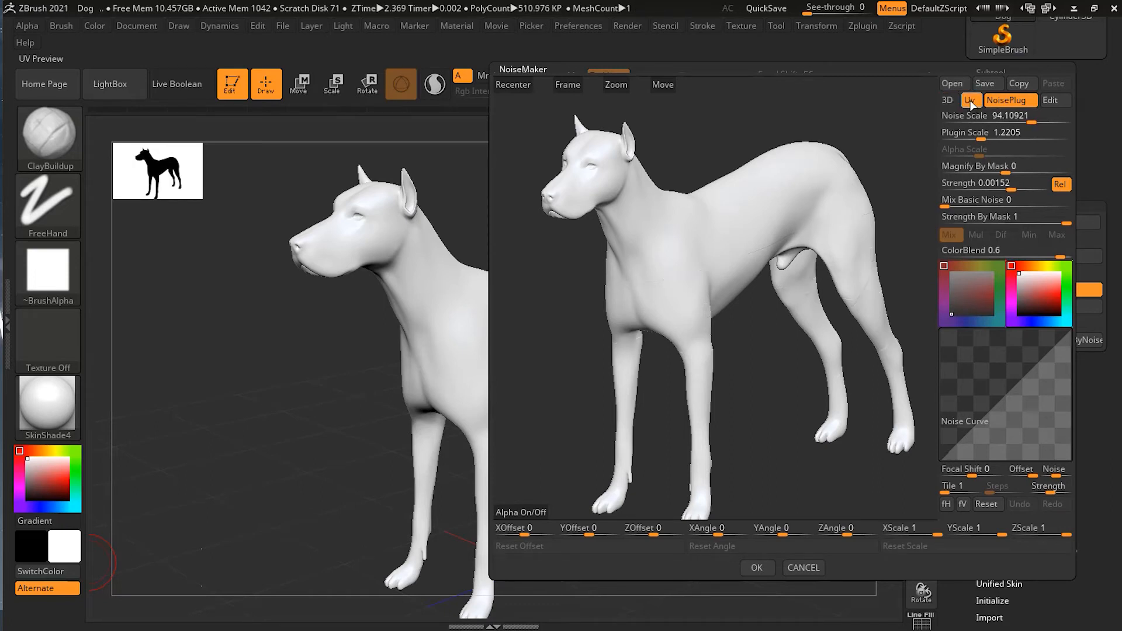
alt+drag(776, 351, 801, 344)
mouse_move(981, 137)
mouse_down()
mouse_move(1010, 137)
mouse_move(994, 137)
mouse_up()
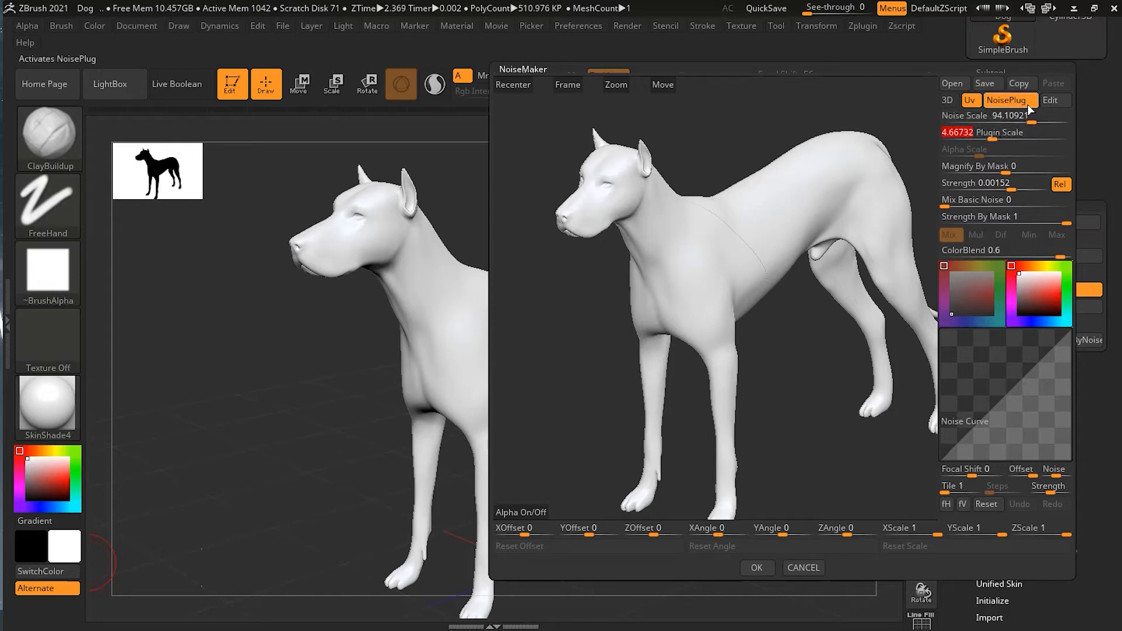
Step: Raise the noise Strength to 0.0074 and set the Snakeskin pattern's overall scale to 25
mouse_move(1008, 192)
mouse_down()
mouse_move(1029, 190)
mouse_move(1018, 192)
mouse_up()
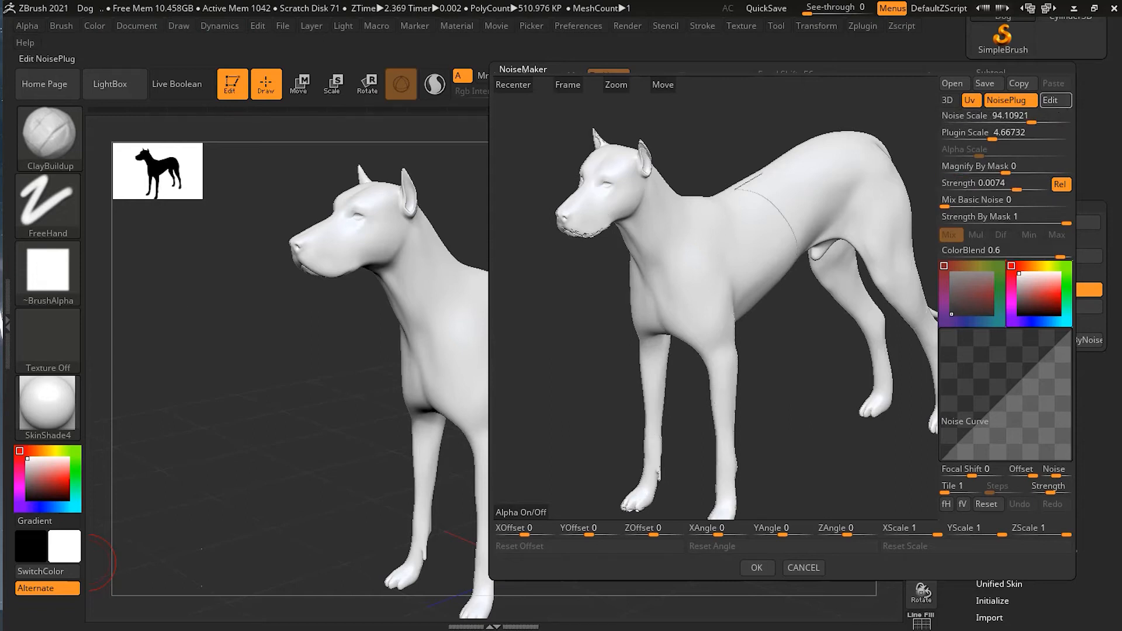
drag(621, 100, 484, 96)
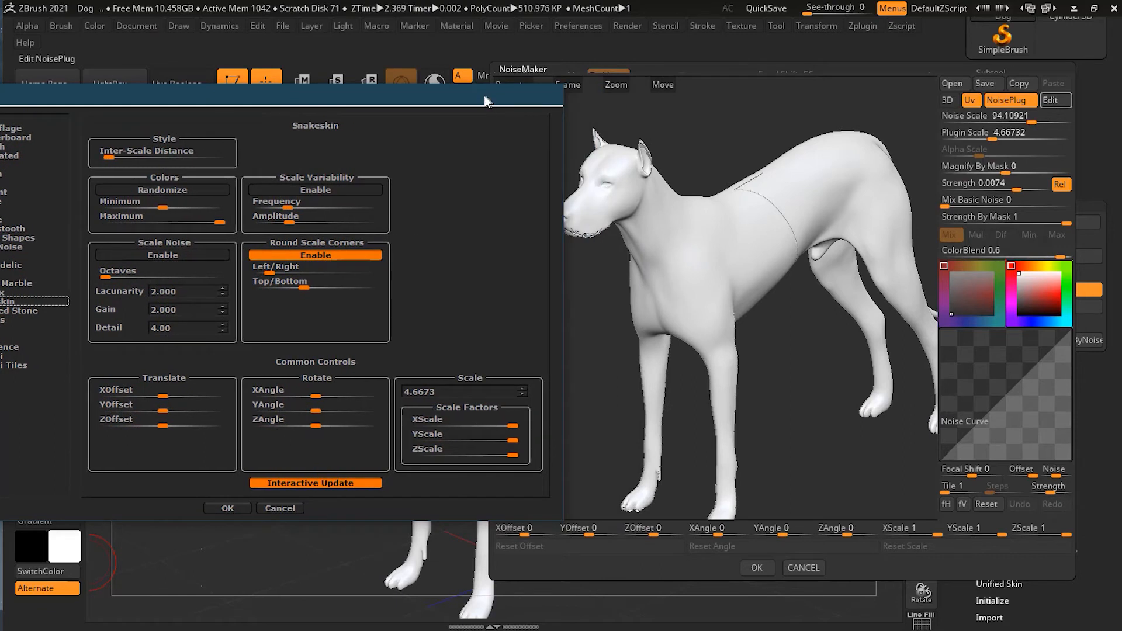
click(520, 391)
text(25)
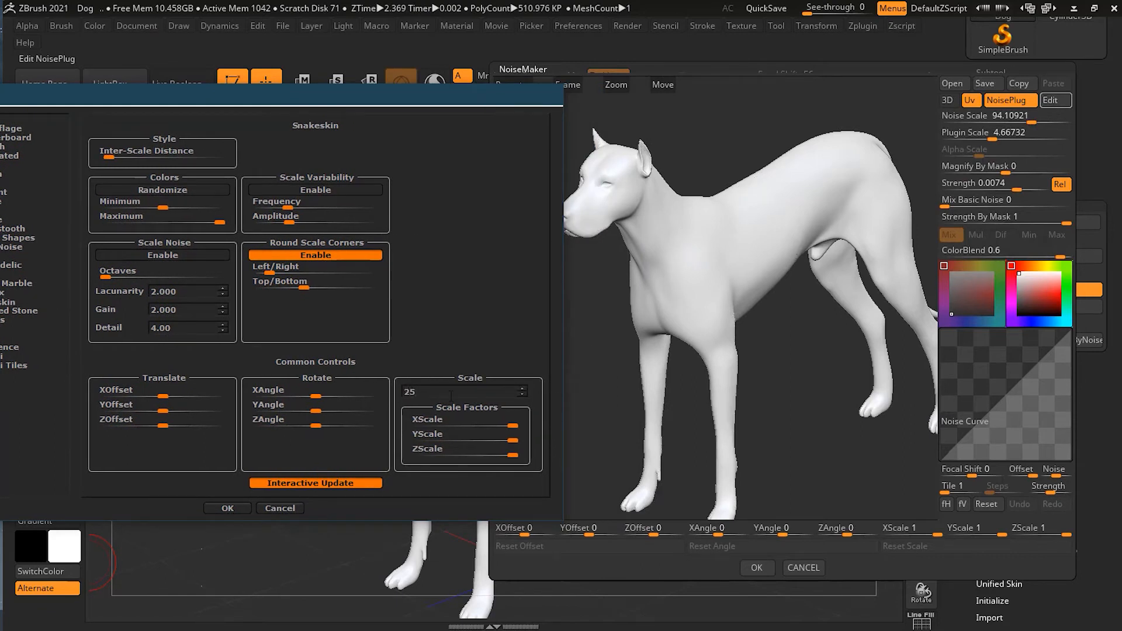
key(Return)
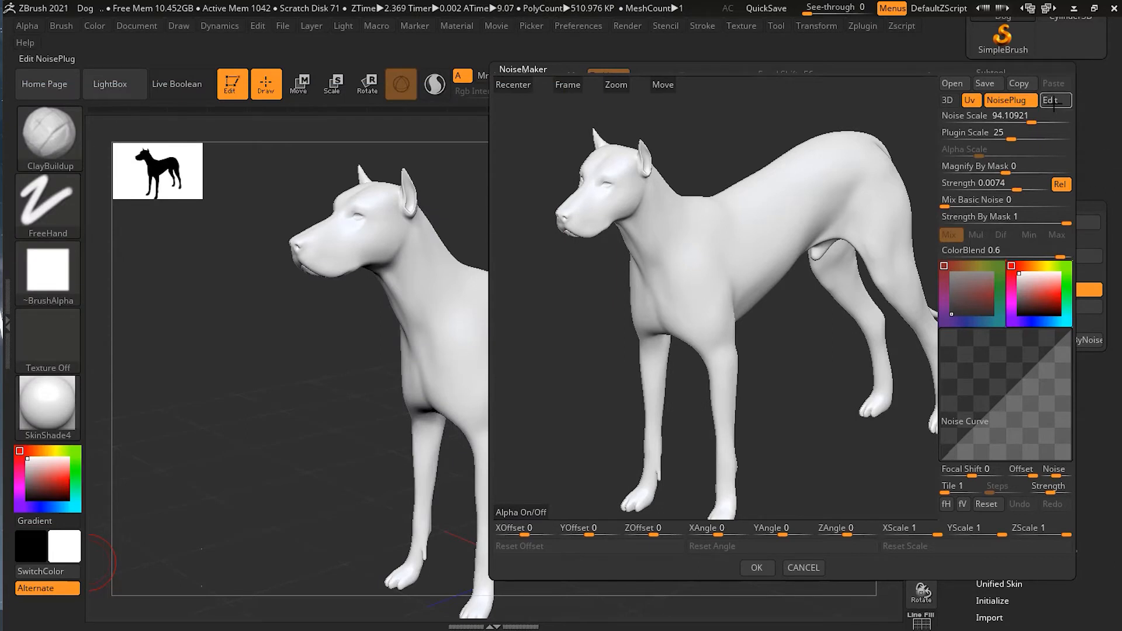
Step: Reopen the Snakeskin settings, step the overall scale down slightly and set it to 5
click(1056, 100)
drag(432, 133, 458, 124)
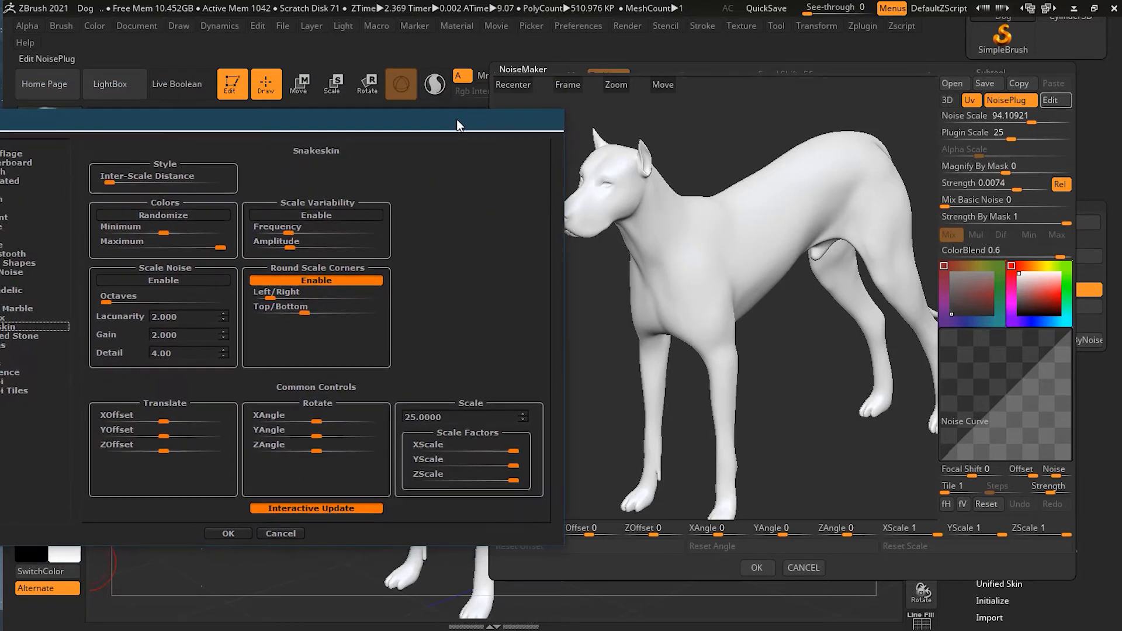
click(521, 421)
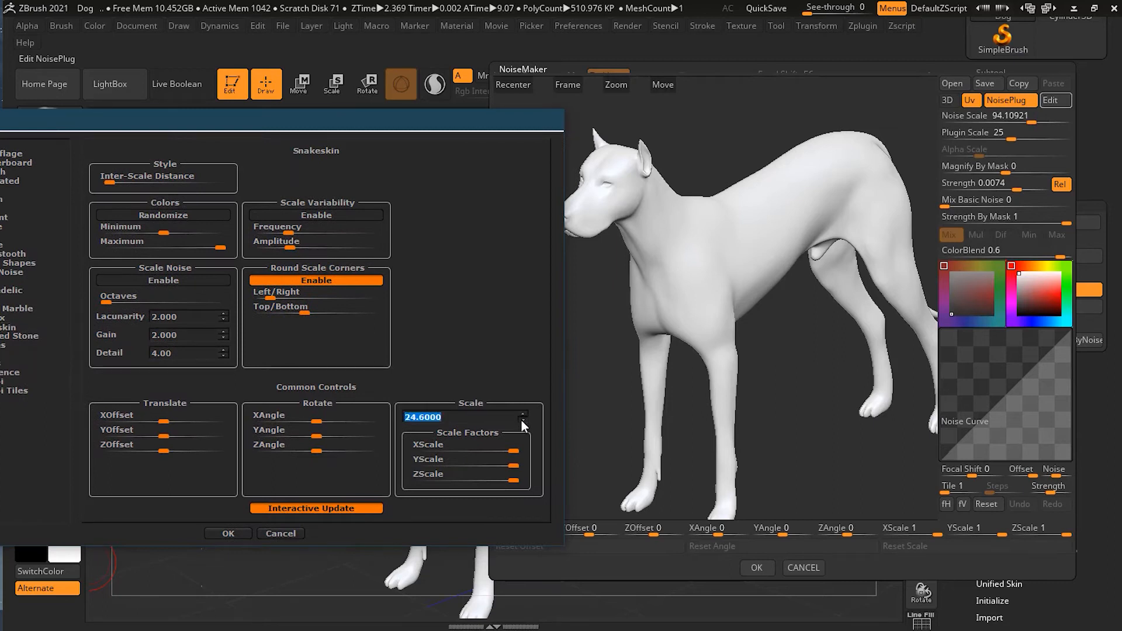
click(522, 420)
click(522, 420)
text(5)
key(Return)
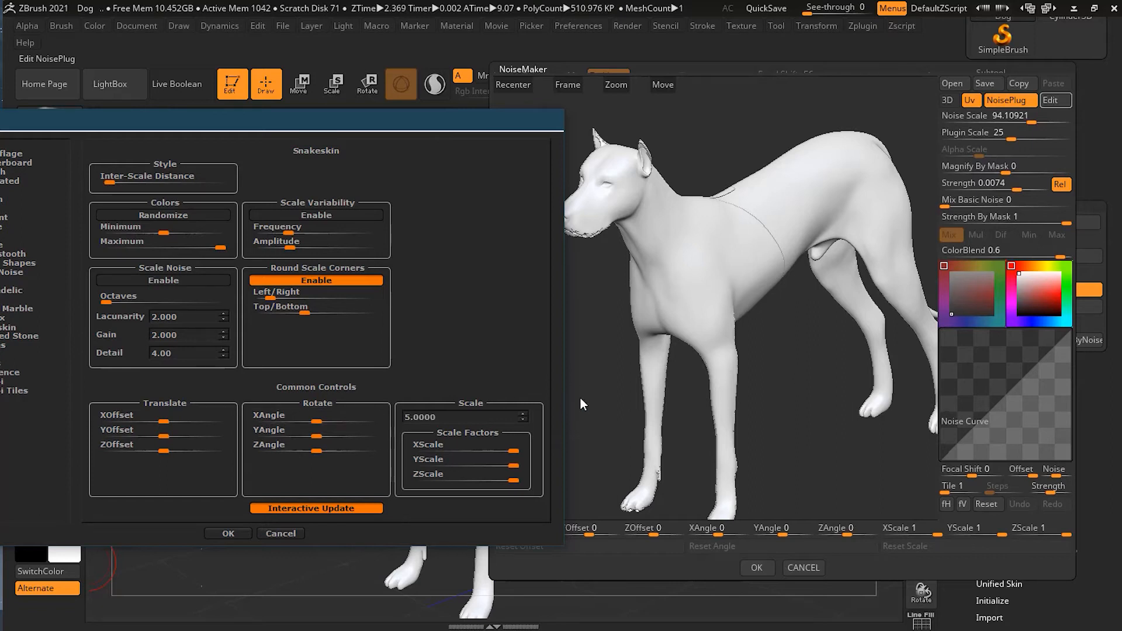
Step: Step the Snakeskin scale up to 7.4000 for comparison, set it back to 25 and accept the settings
click(525, 413)
click(525, 412)
click(525, 413)
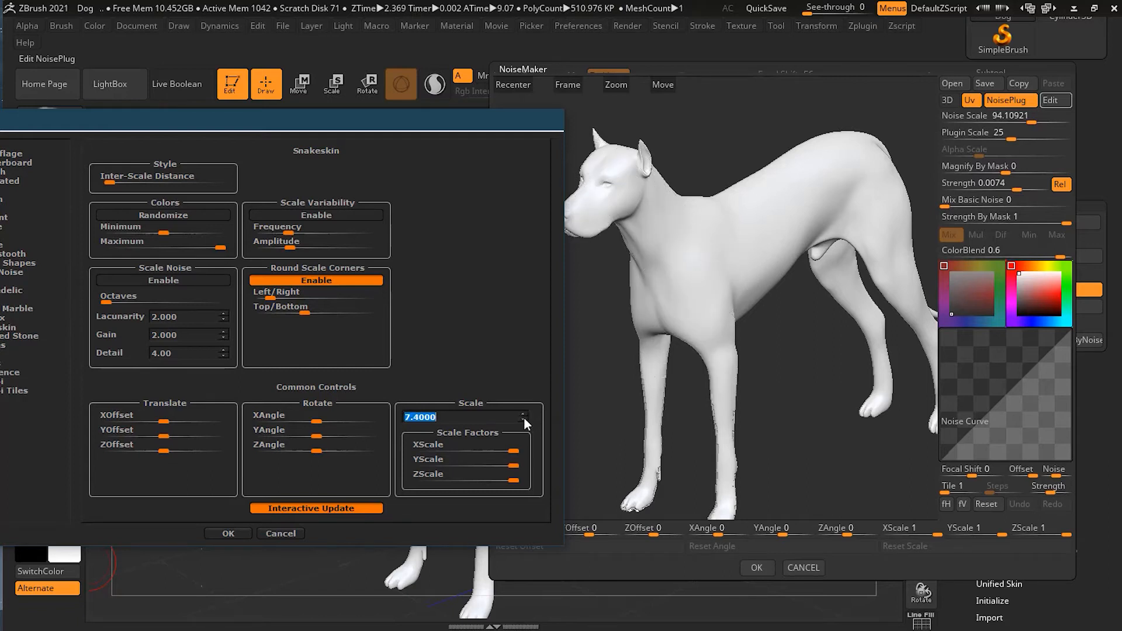
click(524, 420)
click(524, 420)
text(25)
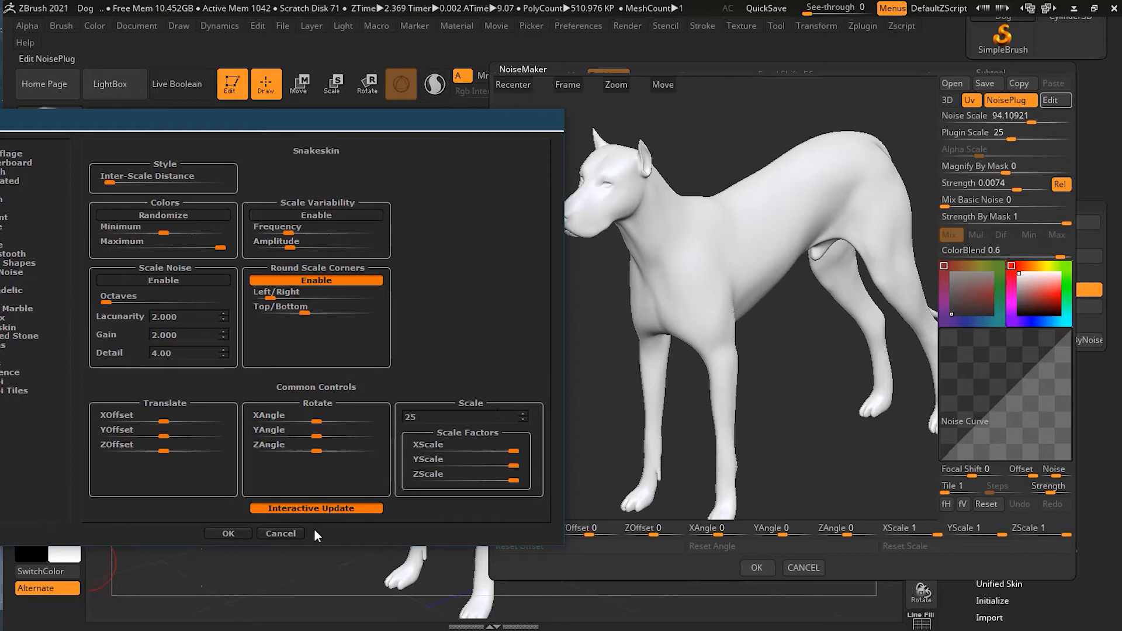
click(244, 532)
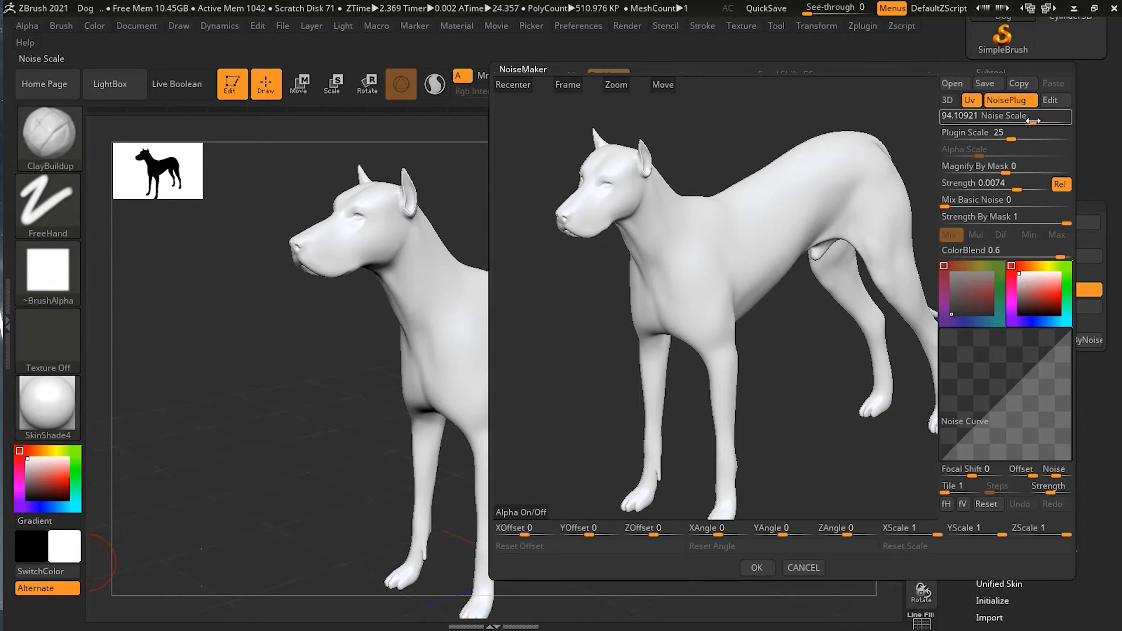
Step: Switch the noise back to 3D projection with a Plugin Scale of 0.28963 and a Strength of 0.05785
drag(1011, 139, 972, 144)
drag(1016, 190, 1027, 191)
click(949, 101)
mouse_move(785, 337)
mouse_down()
mouse_move(801, 343)
mouse_move(797, 261)
mouse_move(785, 338)
mouse_up()
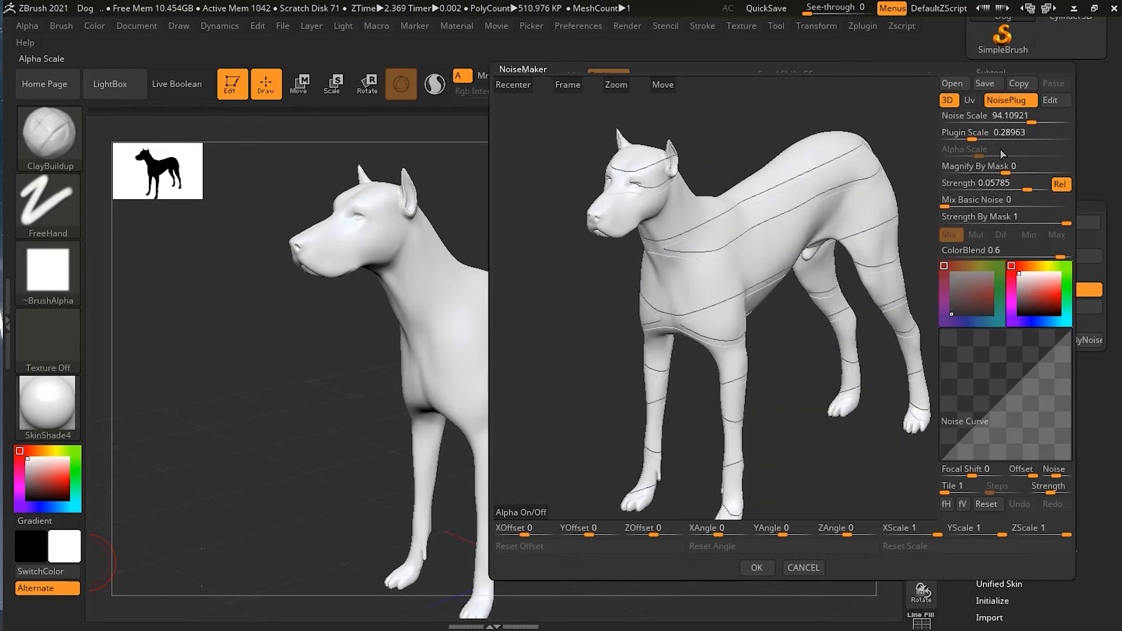
Step: Refine the 3D Snakeskin noise to a Plugin Scale of 0.05524 and a Strength of 0.13222
drag(978, 138, 964, 139)
drag(804, 328, 730, 225)
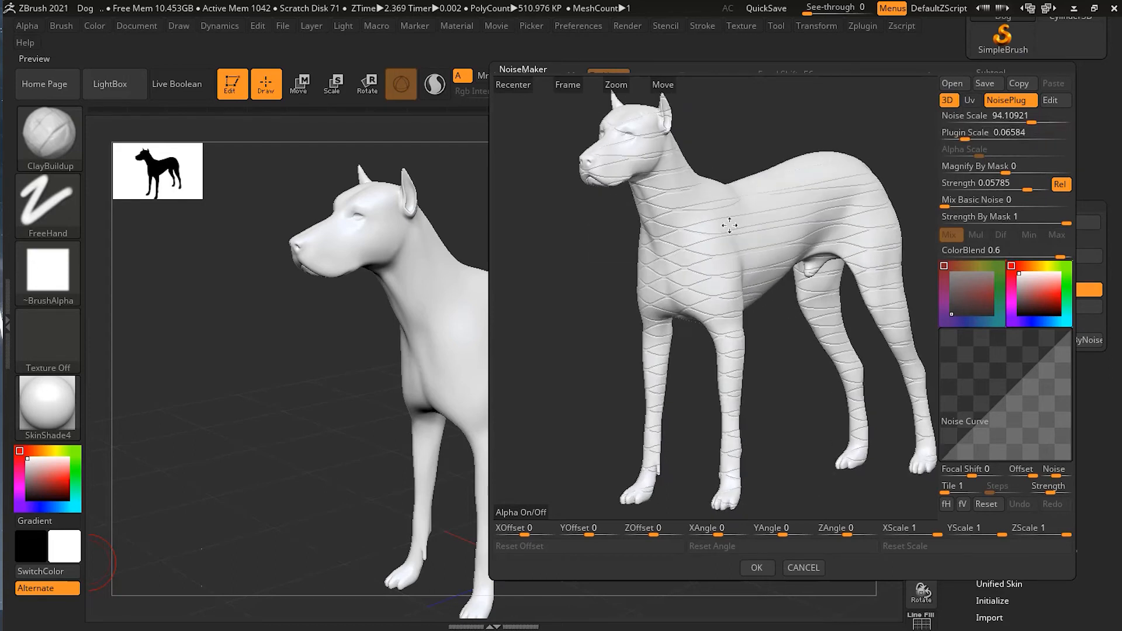
mouse_move(764, 371)
mouse_down()
mouse_move(784, 370)
mouse_move(774, 368)
mouse_up()
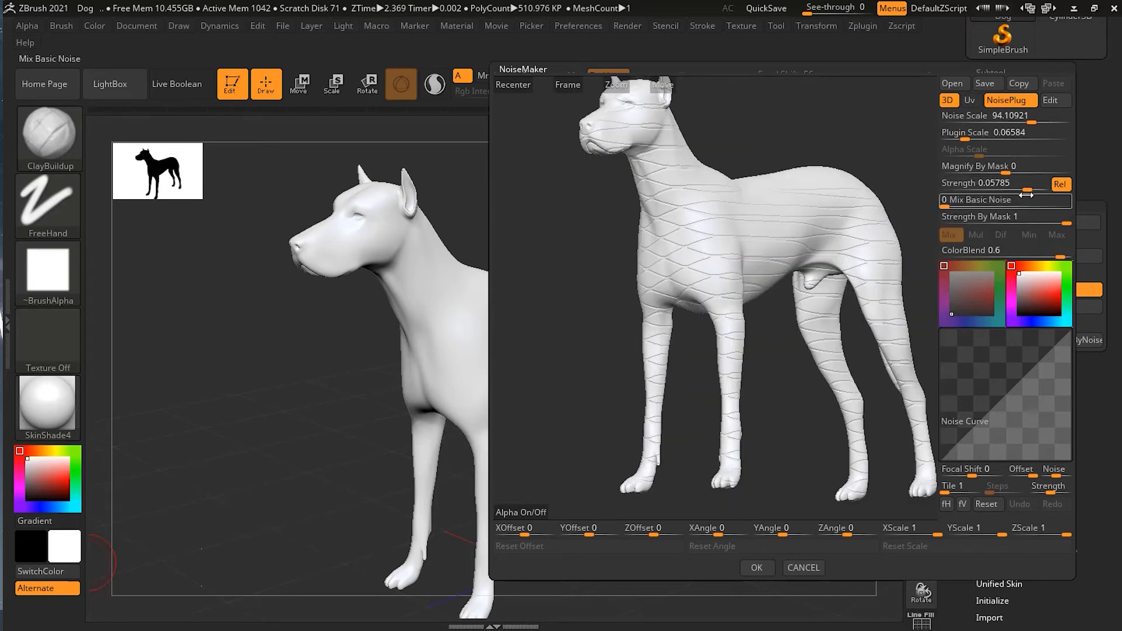
drag(1027, 189, 1034, 189)
drag(787, 342, 781, 345)
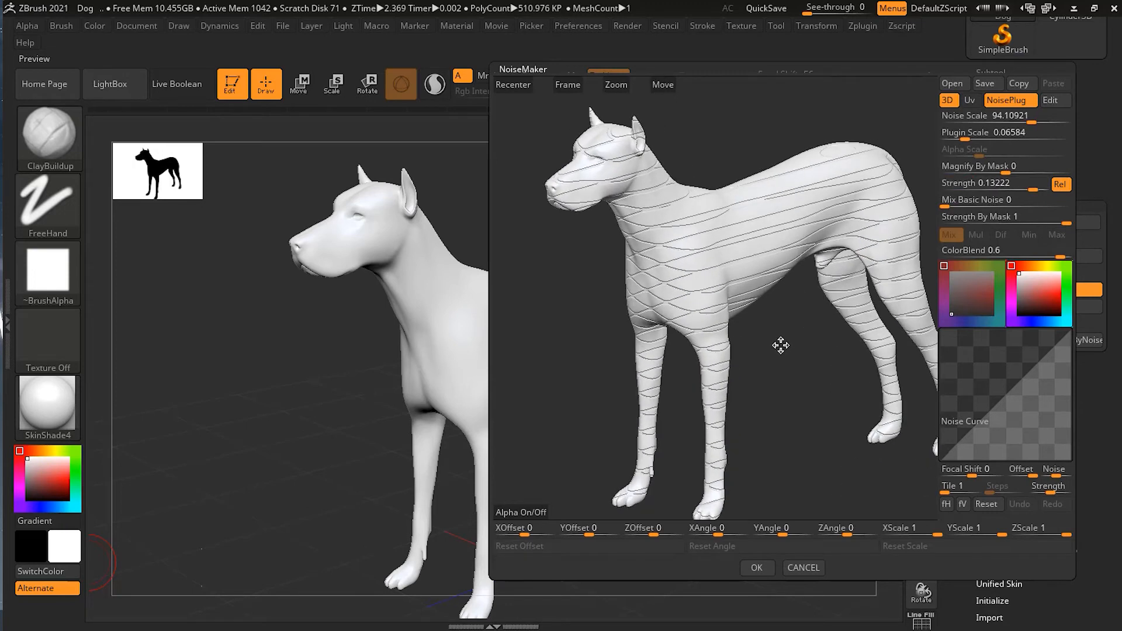
click(992, 183)
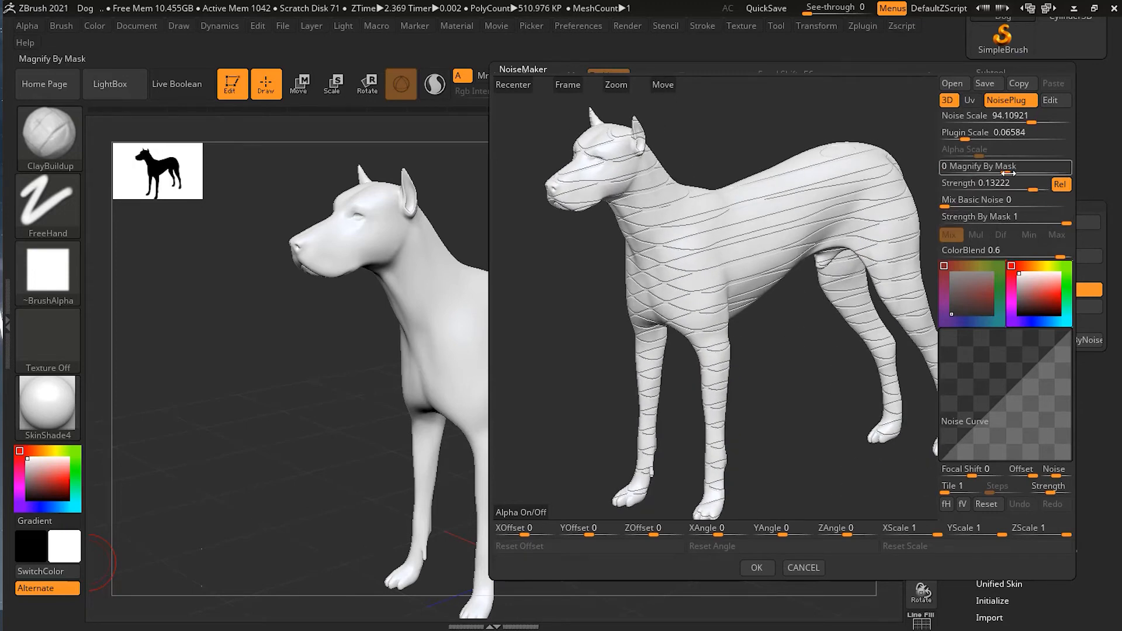
drag(966, 139, 964, 140)
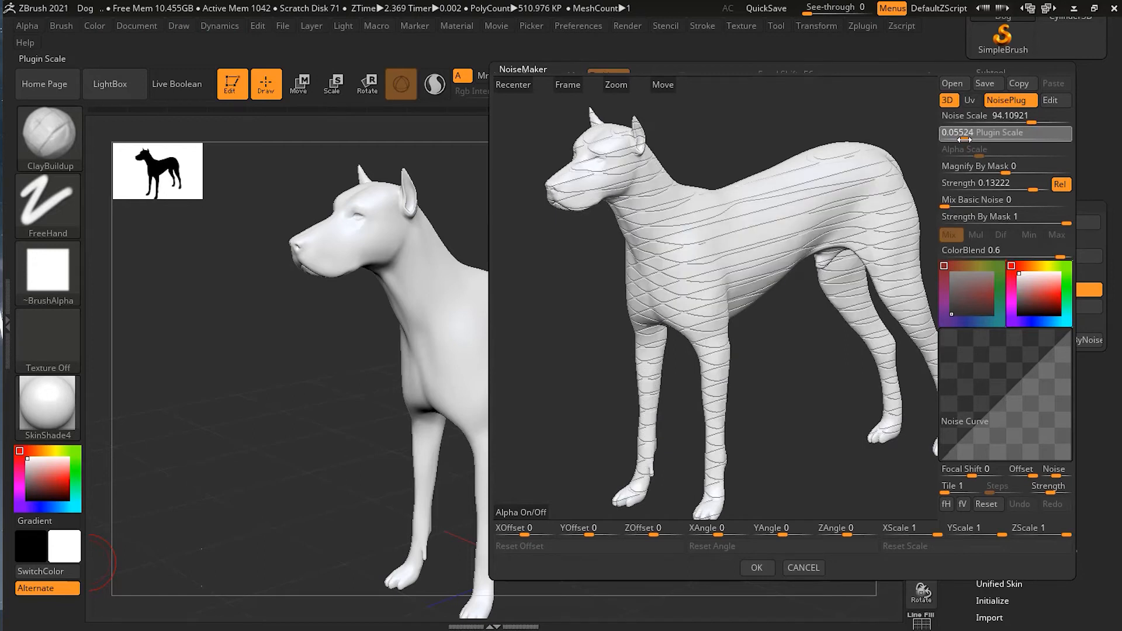
Step: Switch the Snakeskin noise to UV projection with a Plugin Scale of 0.03814 and a Strength of 0.29167
click(973, 100)
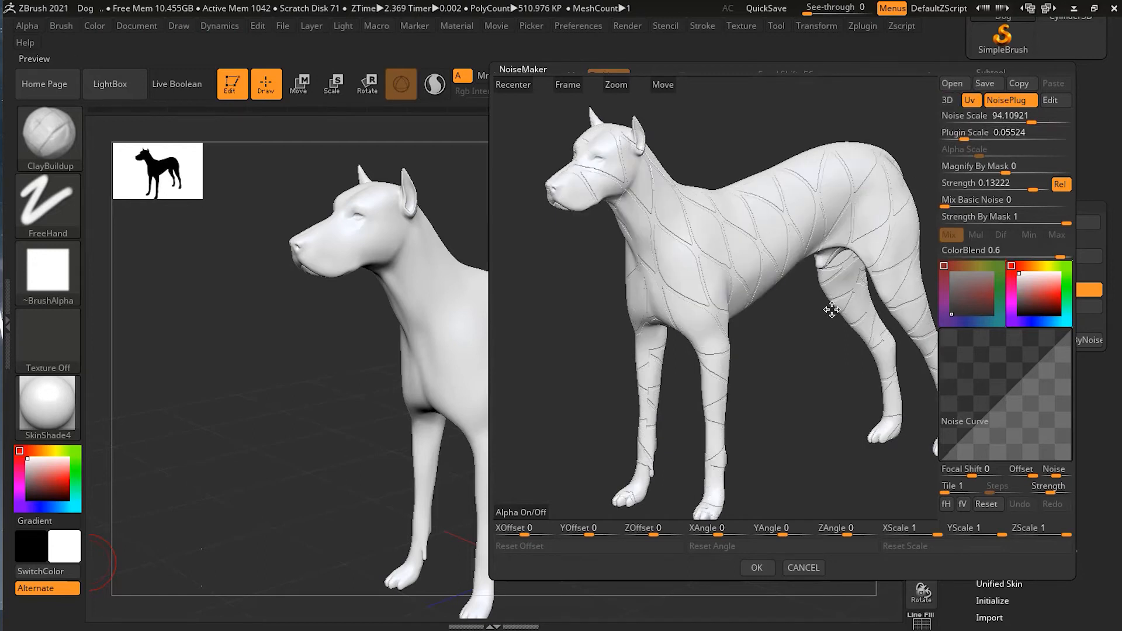
drag(959, 139, 963, 139)
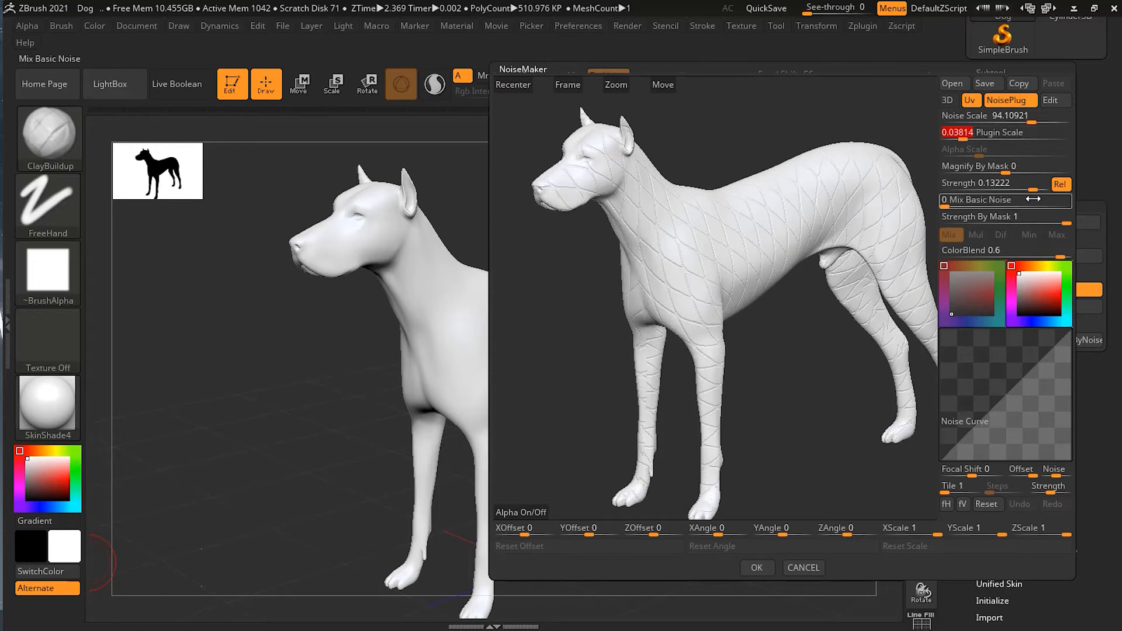
drag(1033, 188, 1039, 188)
drag(843, 281, 797, 325)
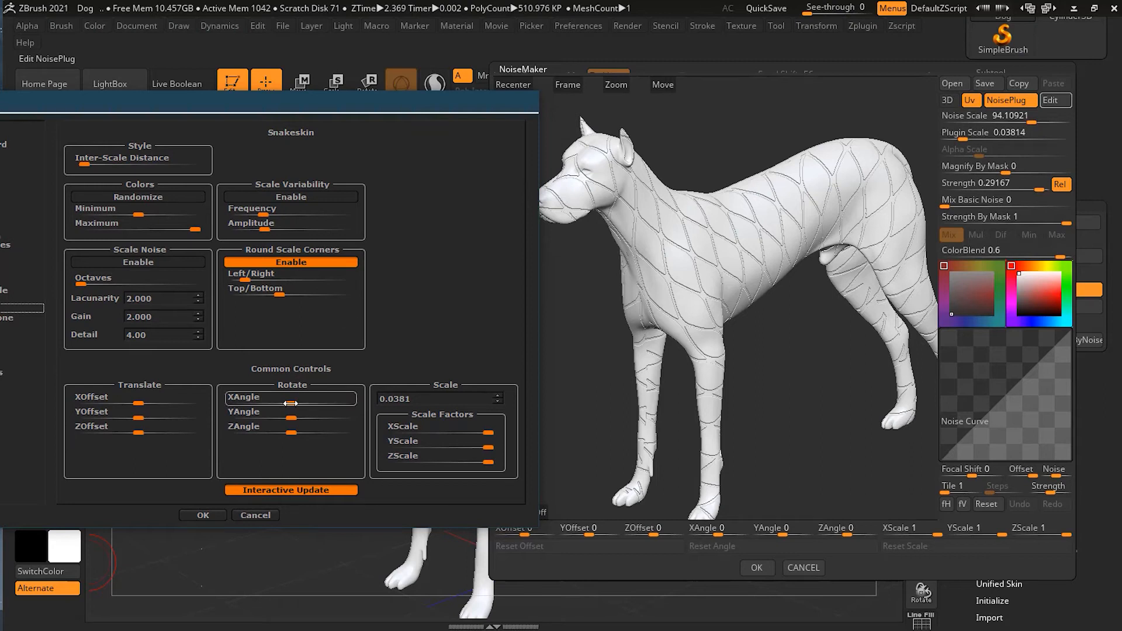
Step: Rotate the Snakeskin pattern to XAngle 3, YAngle 8 and ZAngle 49 and accept its settings
drag(295, 404, 304, 432)
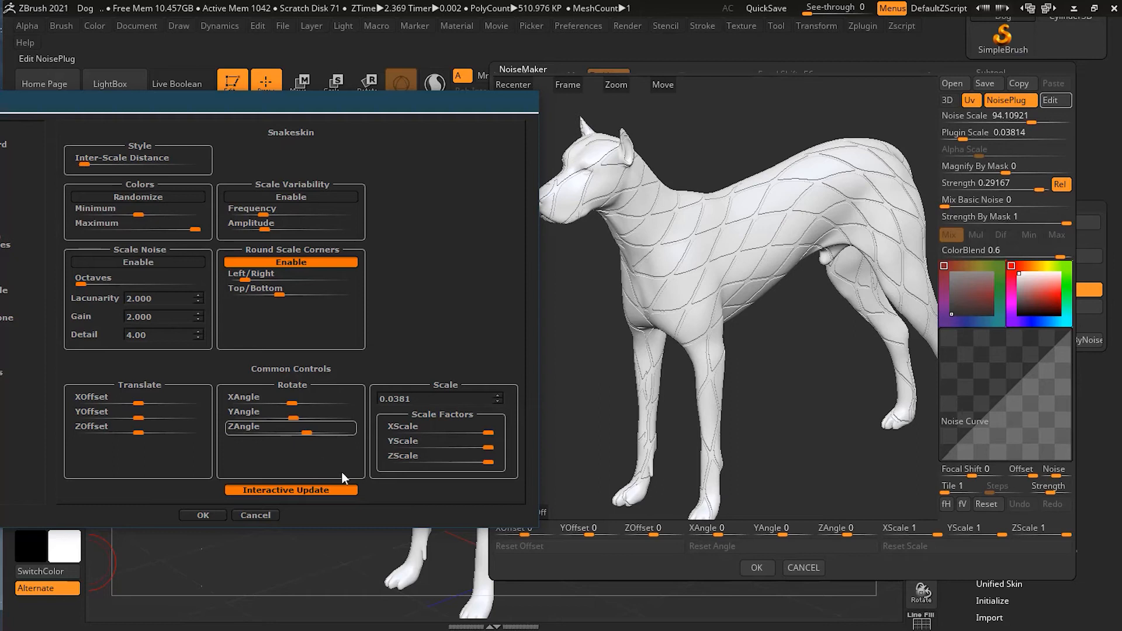
click(203, 515)
mouse_move(589, 335)
mouse_down()
mouse_move(605, 334)
mouse_move(591, 333)
mouse_up()
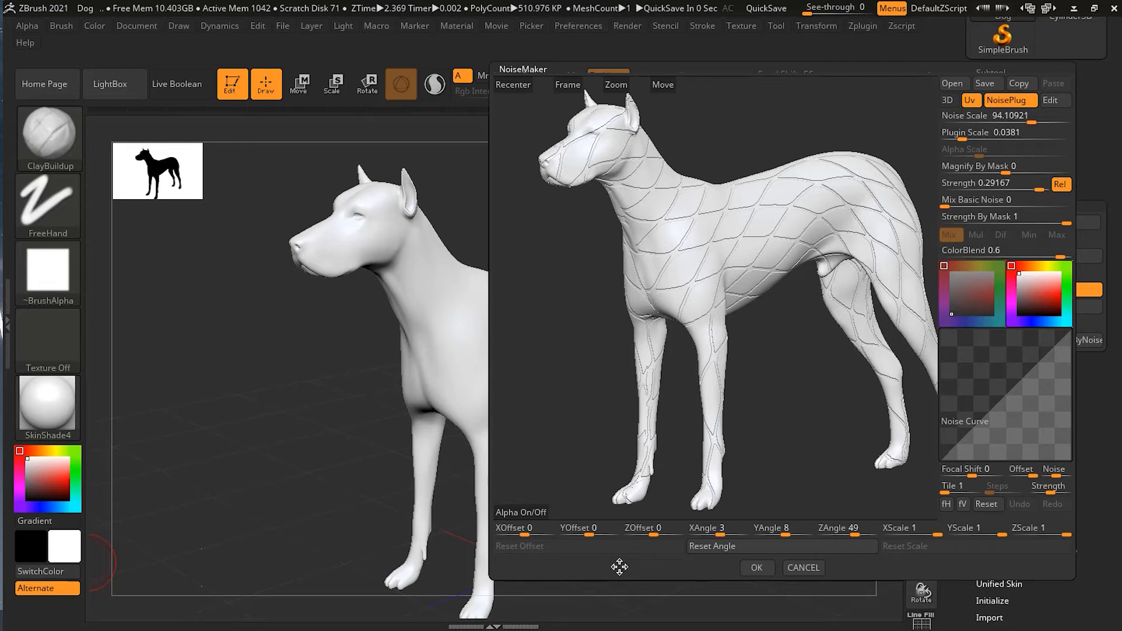
Step: Load pattern_height_alpha.jpg as the noise alpha and turn off NoisePlug so the alpha drives the noise
click(537, 513)
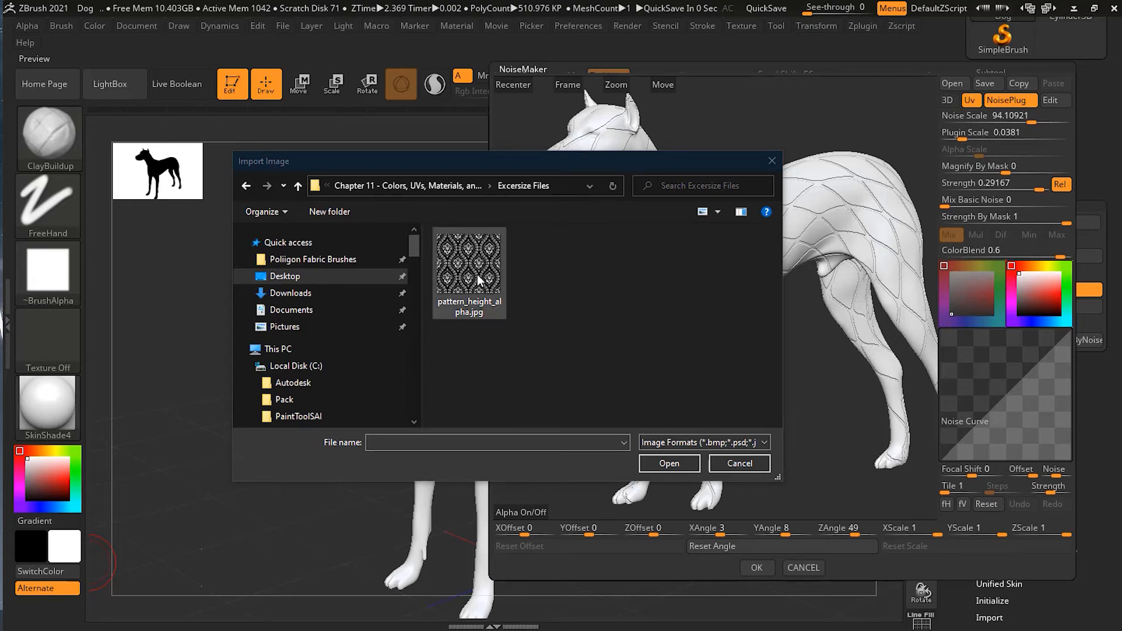
click(477, 270)
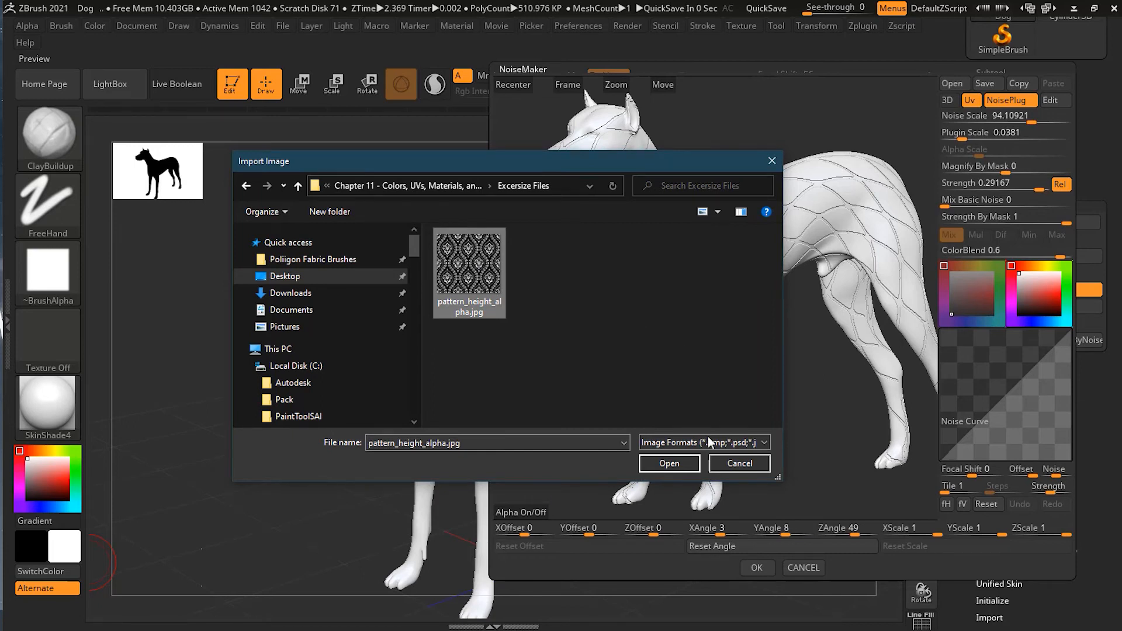
click(669, 464)
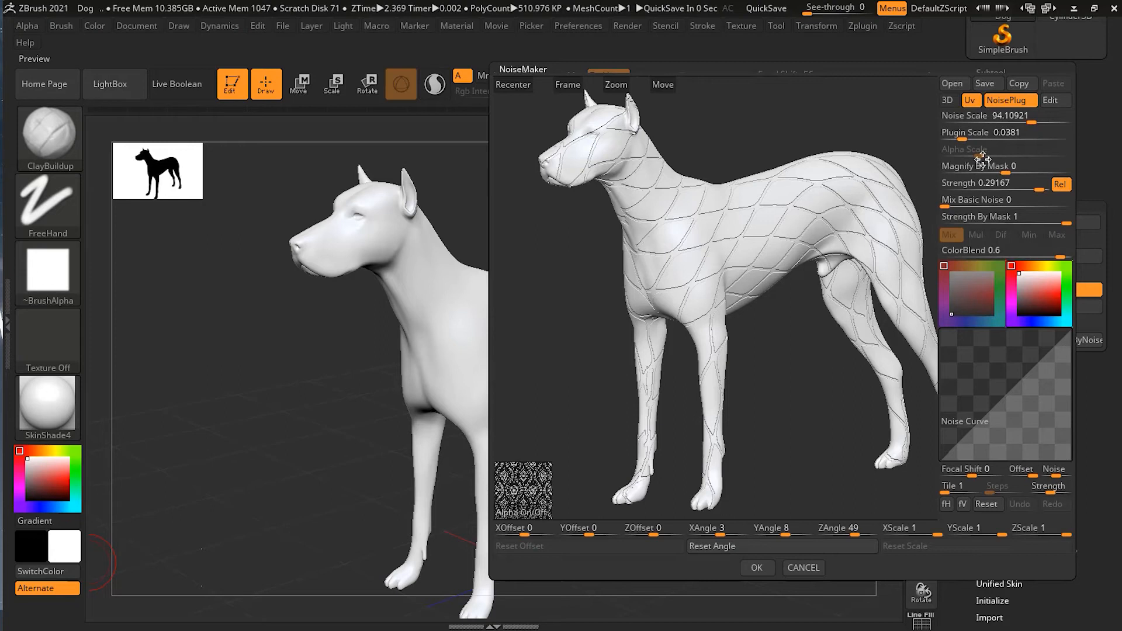
click(1014, 100)
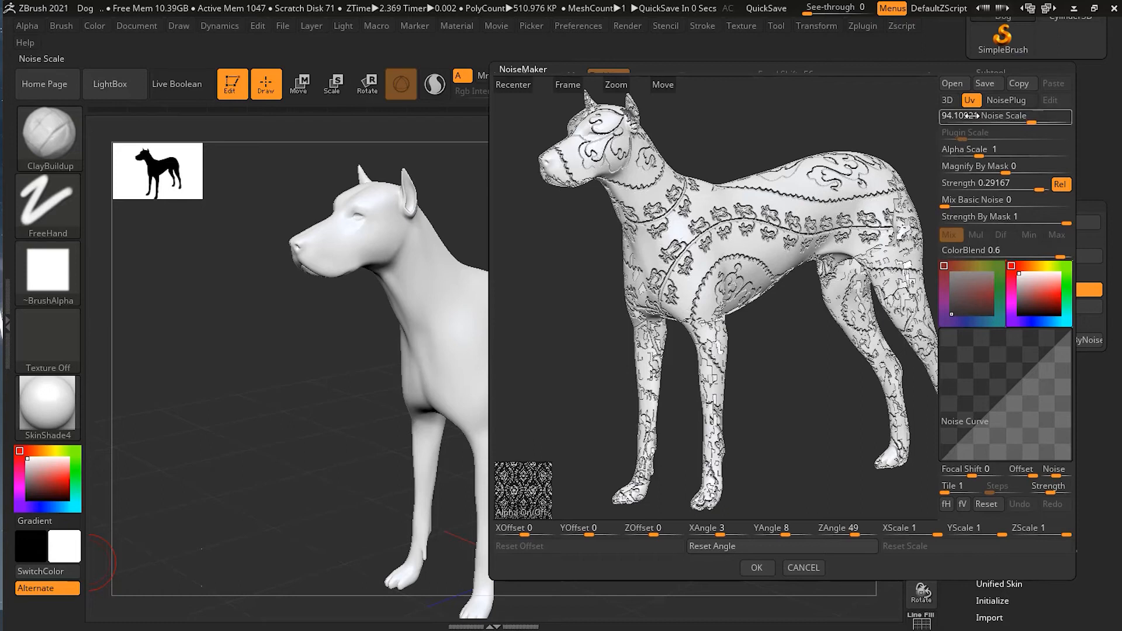
Step: Set the Noise Scale to 114.67594 and the Alpha Scale to 0.1941, and accept the noise on the dog
mouse_move(1033, 122)
mouse_down()
mouse_move(1011, 121)
mouse_move(1035, 122)
mouse_up()
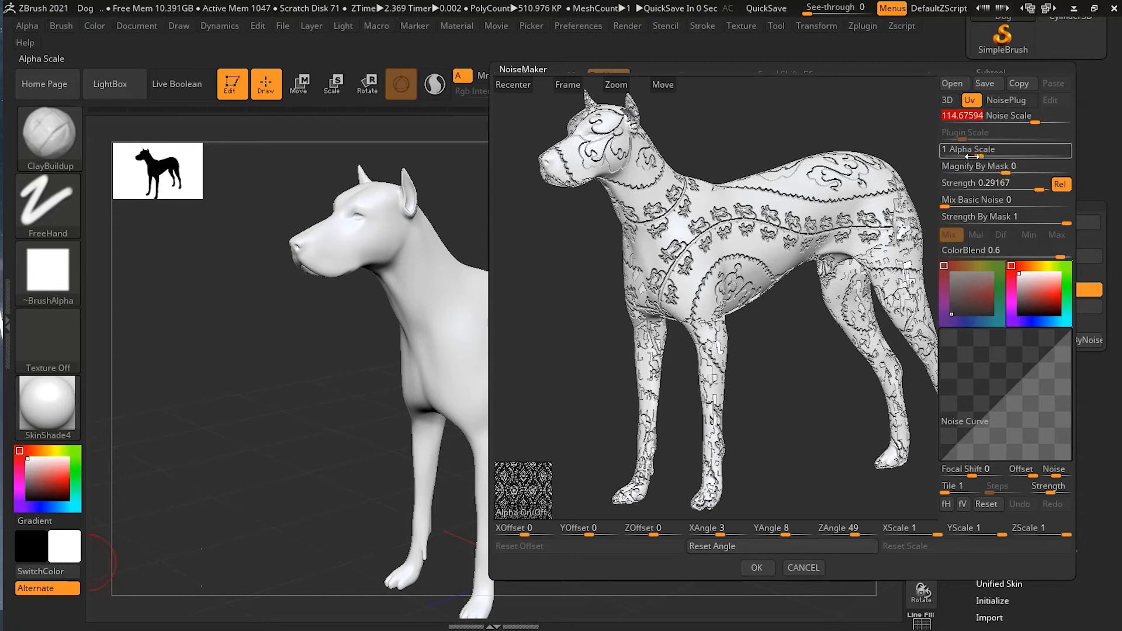
mouse_move(974, 156)
mouse_down()
mouse_move(987, 157)
mouse_move(968, 157)
mouse_move(977, 155)
mouse_up()
mouse_move(795, 350)
mouse_down()
mouse_move(812, 346)
mouse_move(786, 350)
mouse_move(779, 339)
mouse_move(777, 353)
mouse_move(824, 328)
mouse_move(828, 394)
mouse_move(783, 391)
mouse_move(743, 371)
mouse_move(748, 325)
mouse_move(789, 330)
mouse_up()
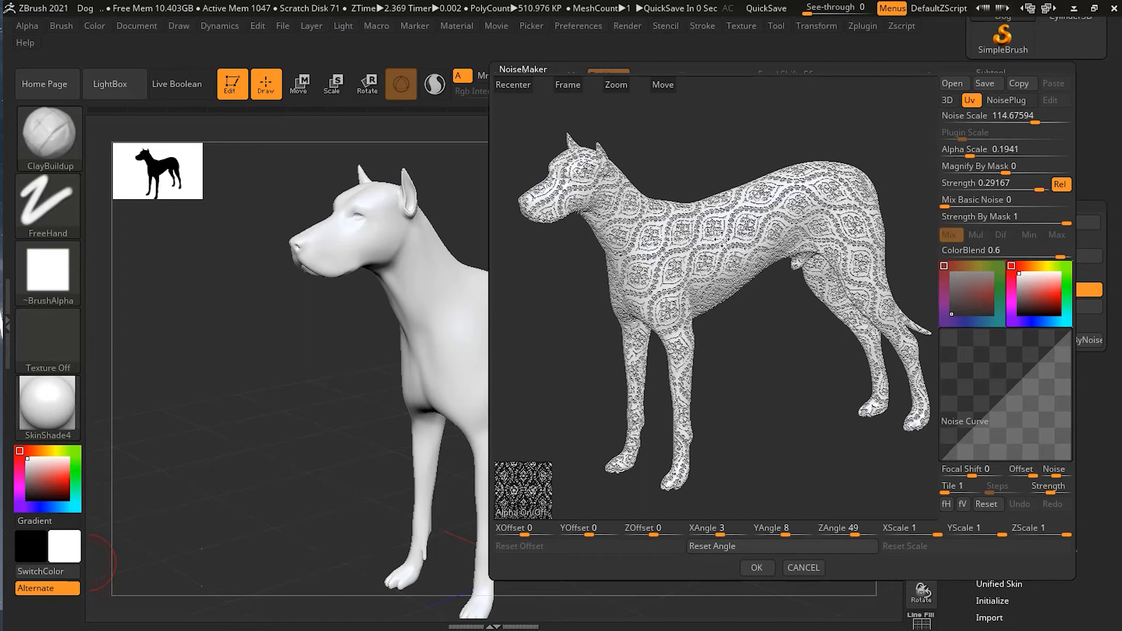
click(761, 568)
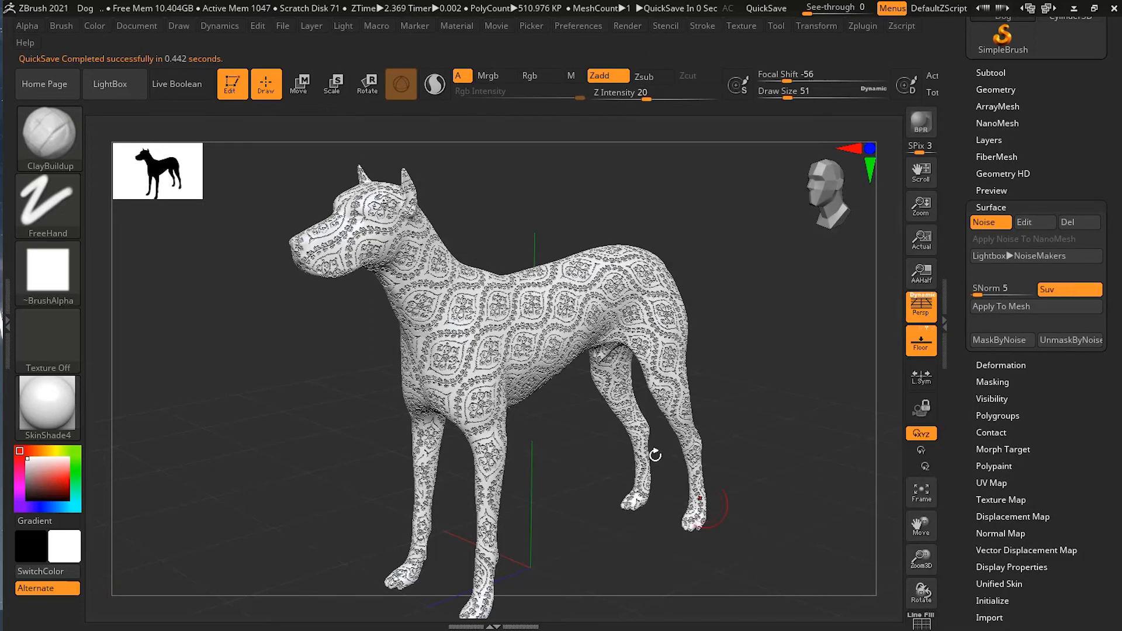
Step: Try applying the alpha pattern noise to the dog mesh, inspect the surface from several angles and undo the application
drag(604, 433, 661, 502)
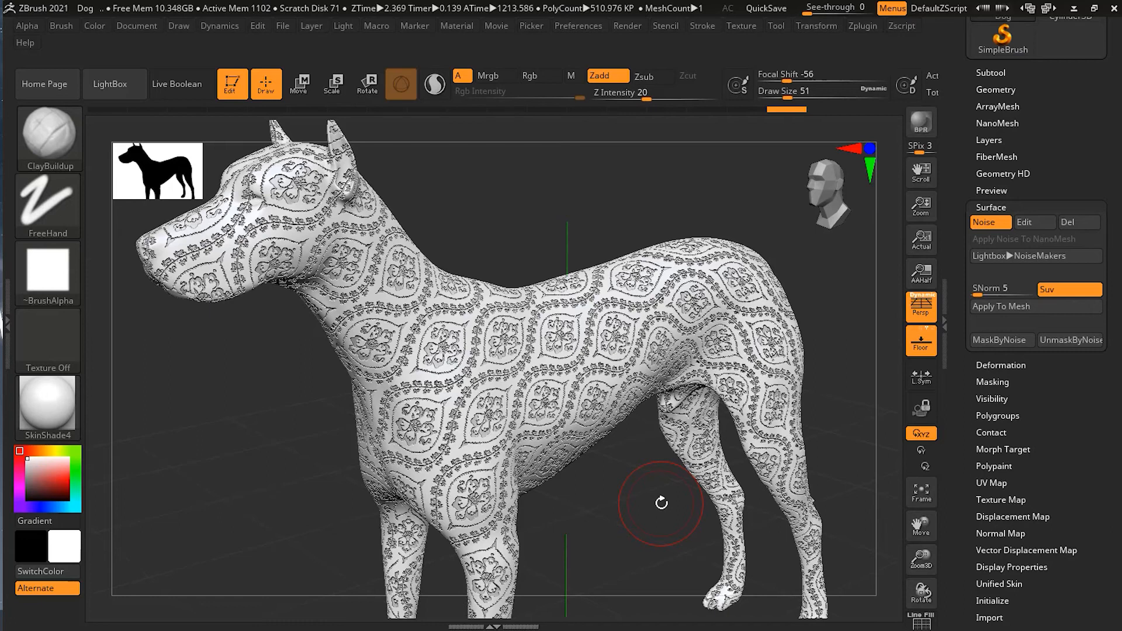
click(1033, 304)
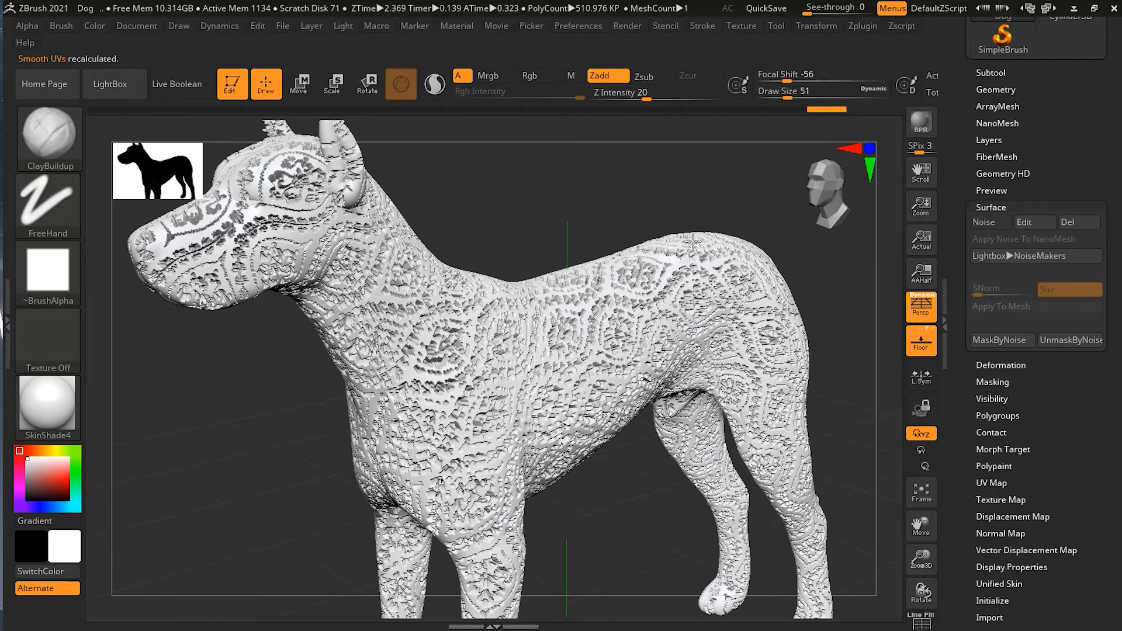
drag(647, 230, 608, 286)
drag(655, 509, 697, 519)
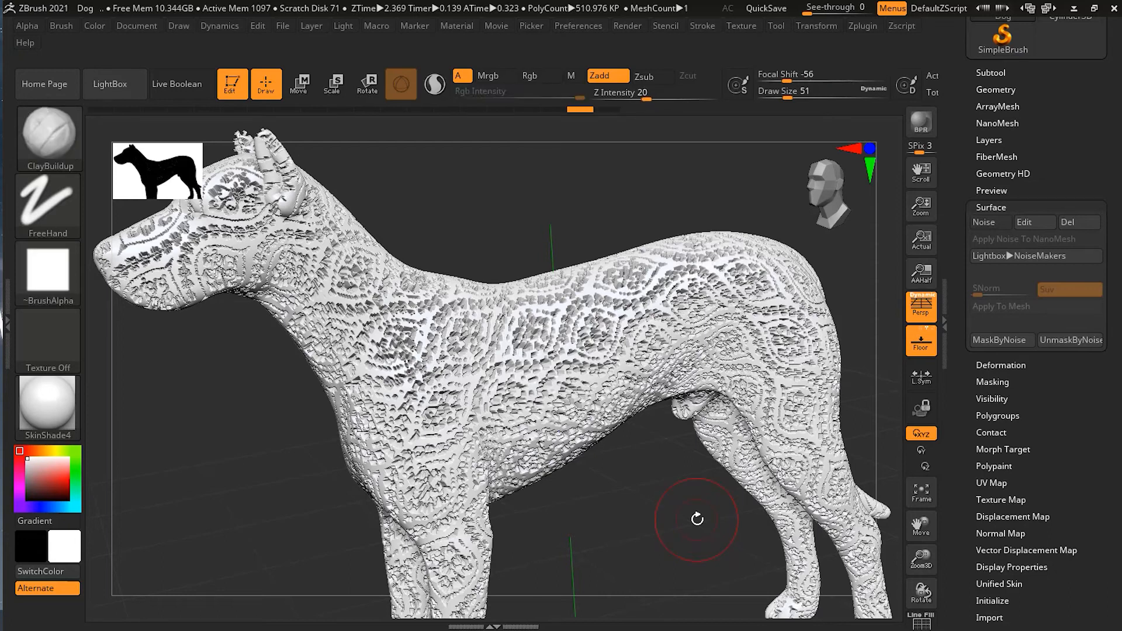
drag(678, 467, 652, 472)
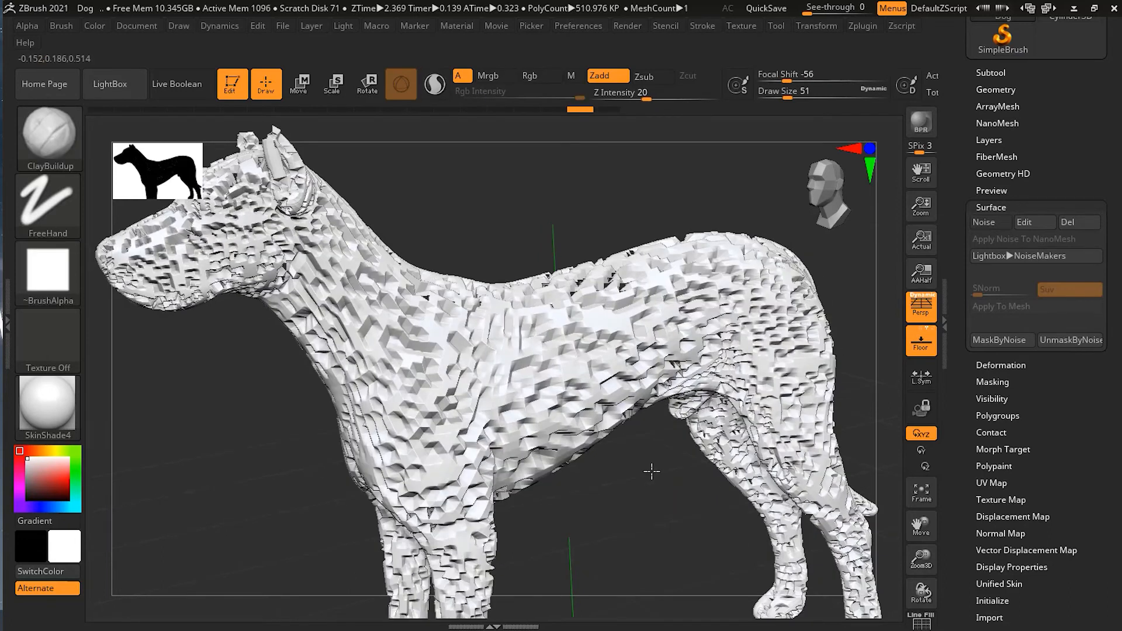
key(ctrl+z)
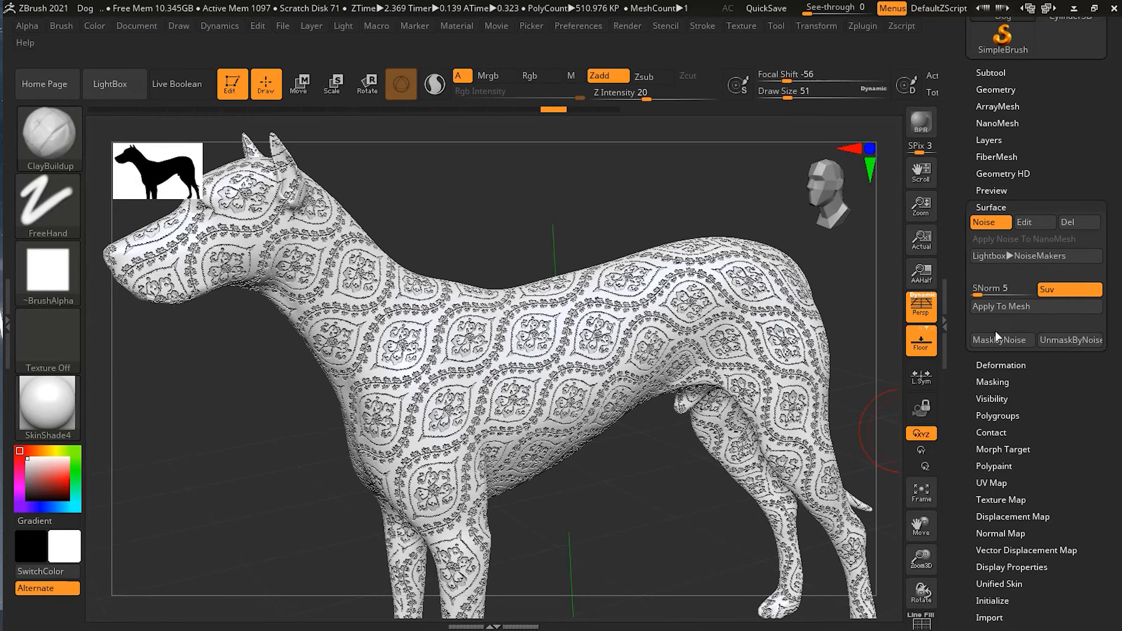
Step: Subdivide the dog mesh twice, to 8.175 million polygons, with the noise preview still active
key(ctrl)
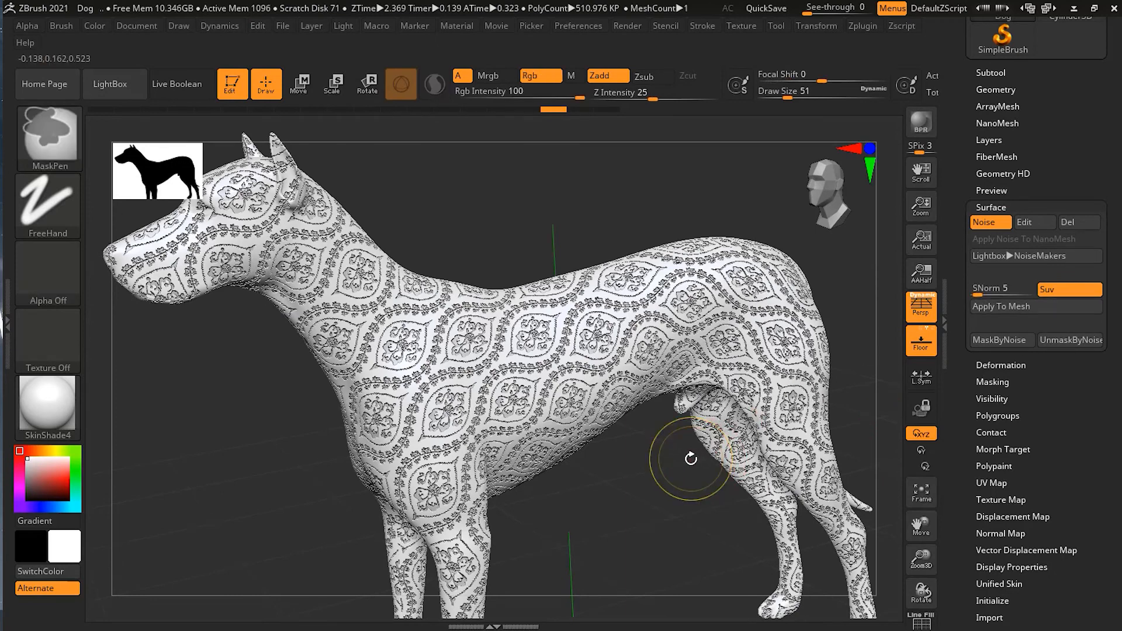
key(ctrl+d)
key(ctrl+d)
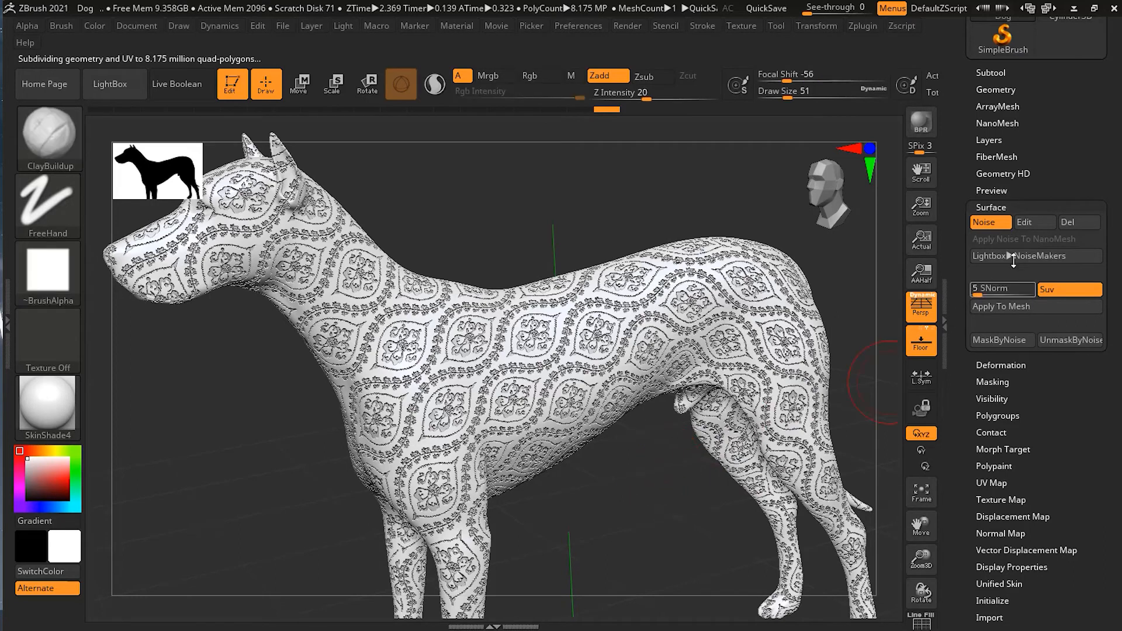
Step: Lower the dog's surface noise Strength to 0.02458 and accept the noise settings
click(1039, 222)
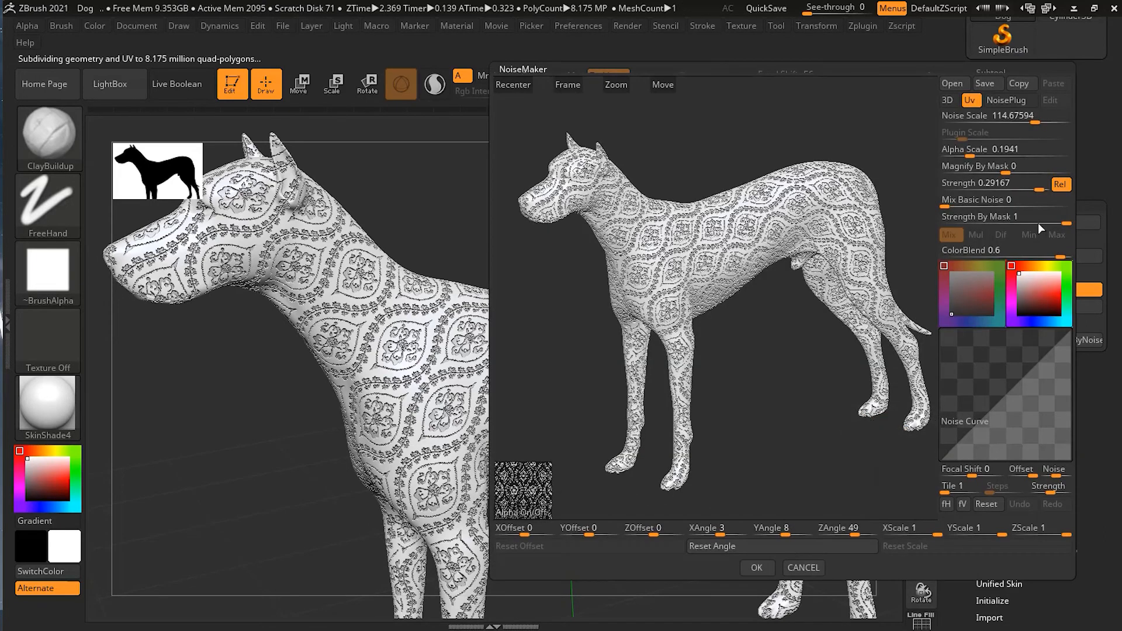
mouse_move(1036, 190)
mouse_down()
mouse_move(1009, 190)
mouse_move(1023, 190)
mouse_up()
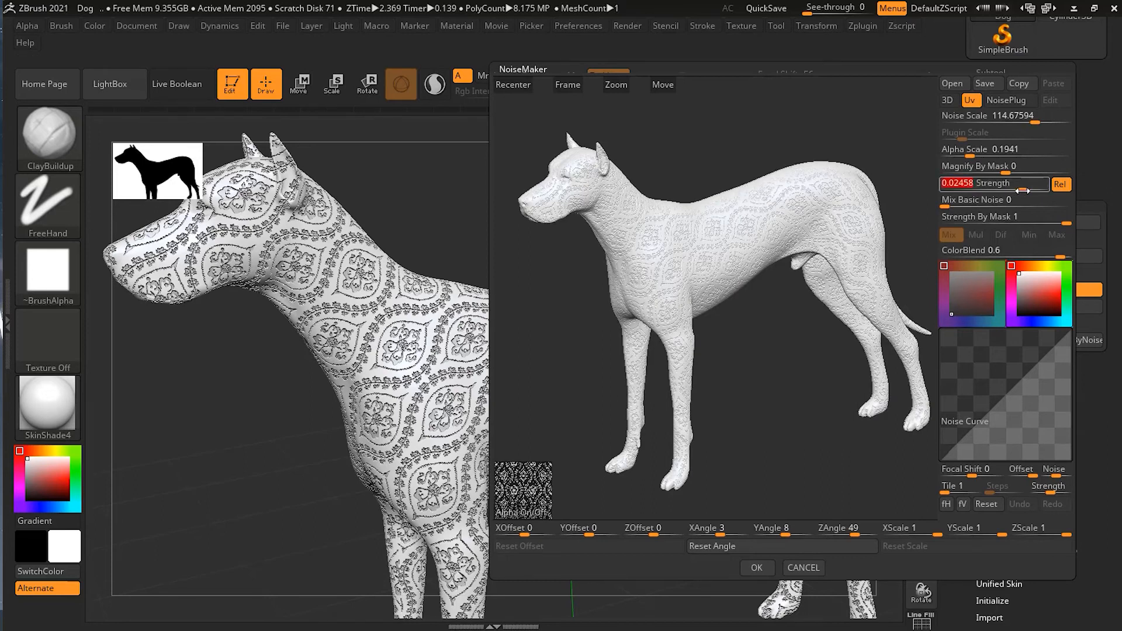
click(754, 567)
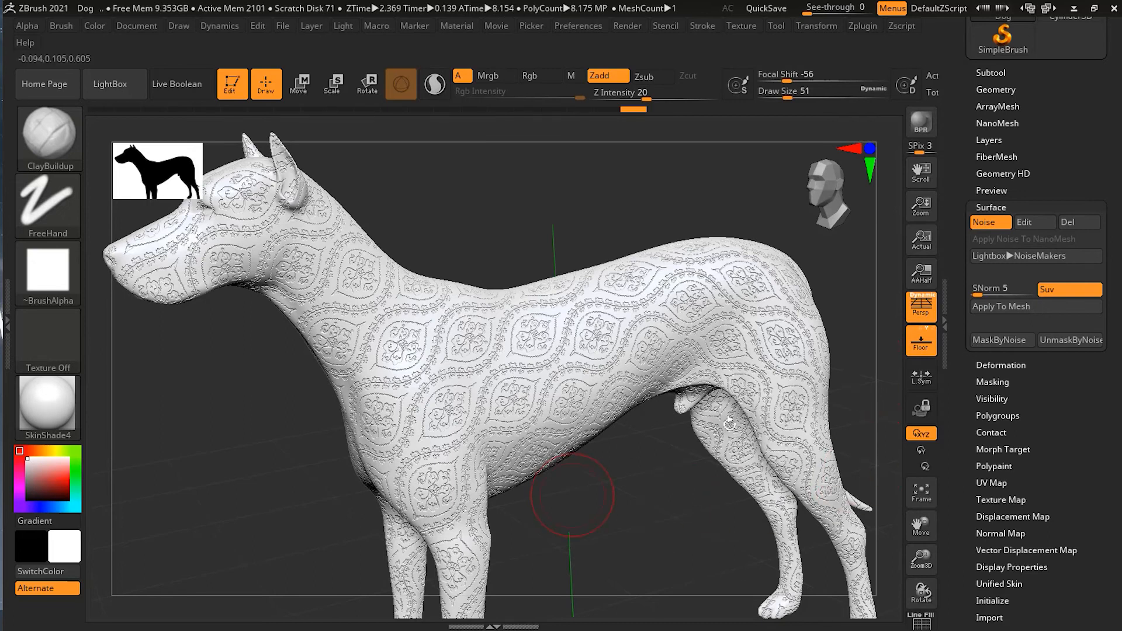
Step: Try subdividing the dog mesh once more to 32.702 million polygons, and return to subdivision level 6
click(996, 89)
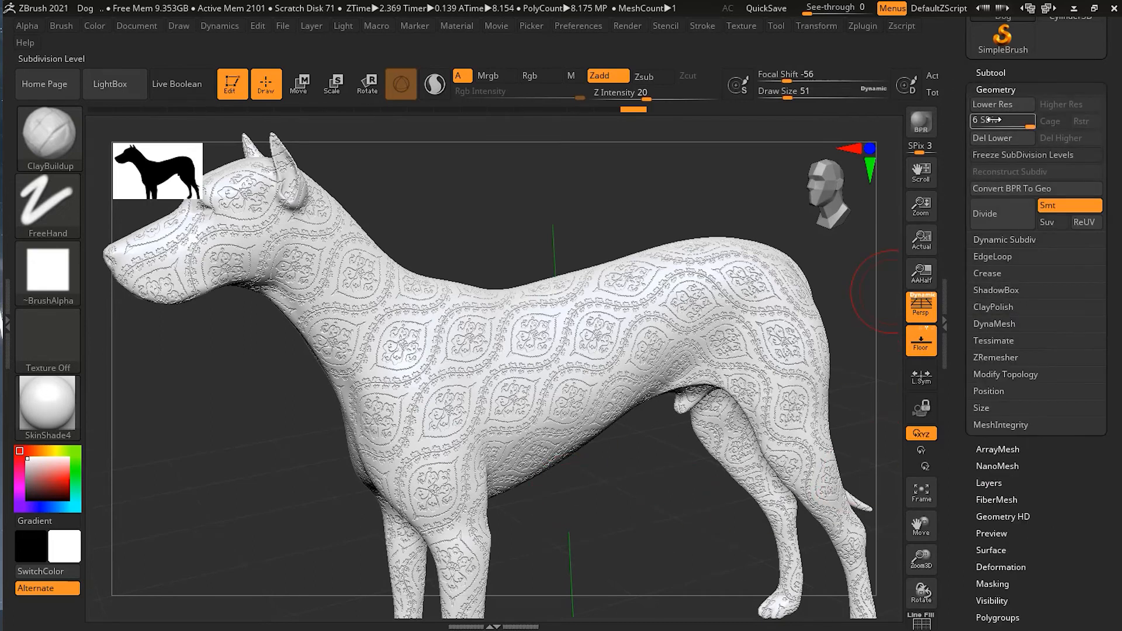
click(995, 213)
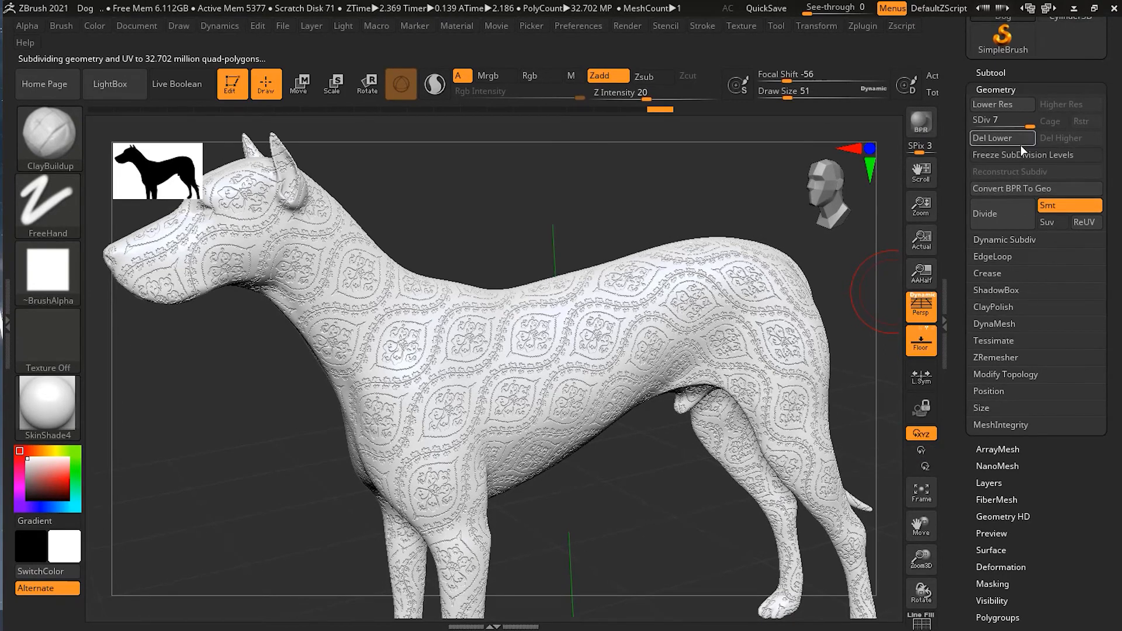
drag(1030, 122, 1020, 122)
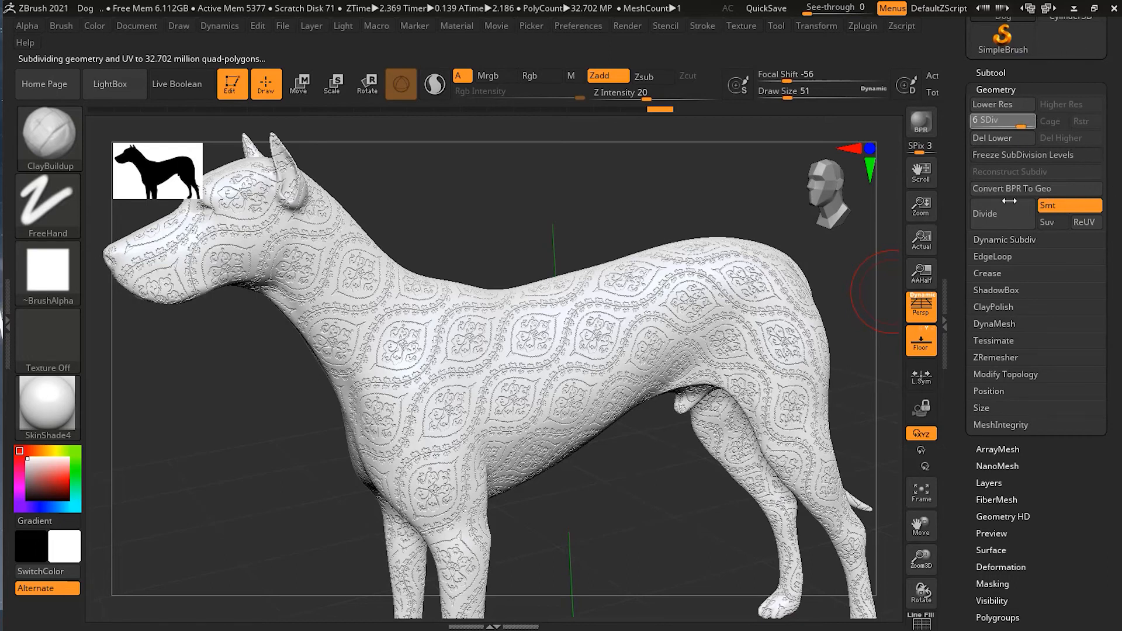
key(shift+d)
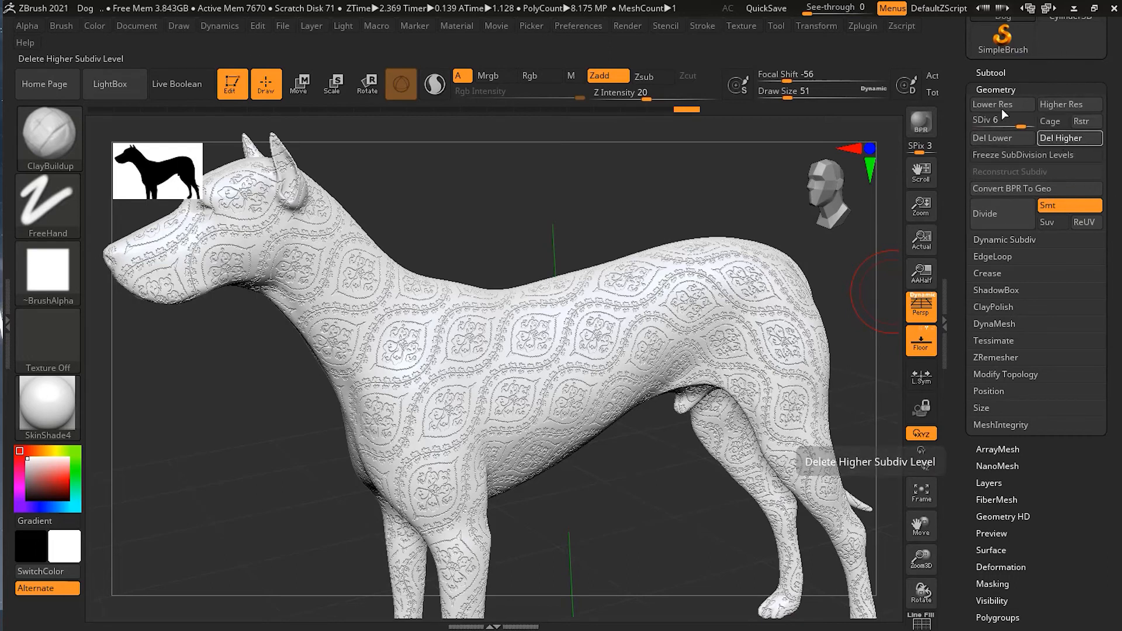
Step: Try applying the low-strength pattern noise to the dog mesh, inspect the surface and undo the application
click(997, 89)
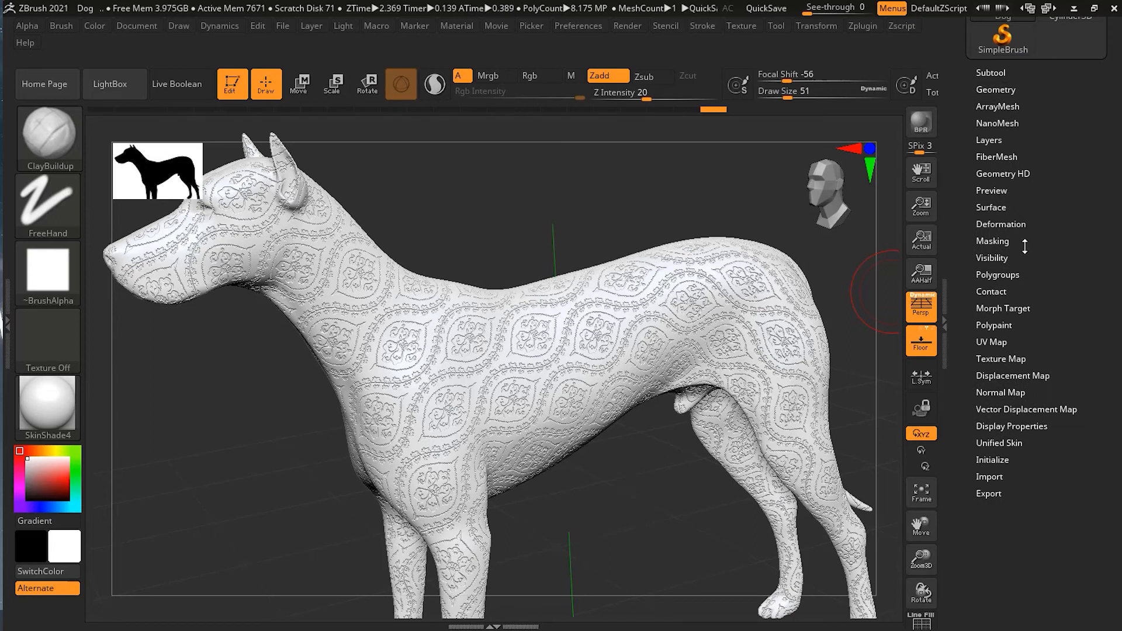
click(1007, 209)
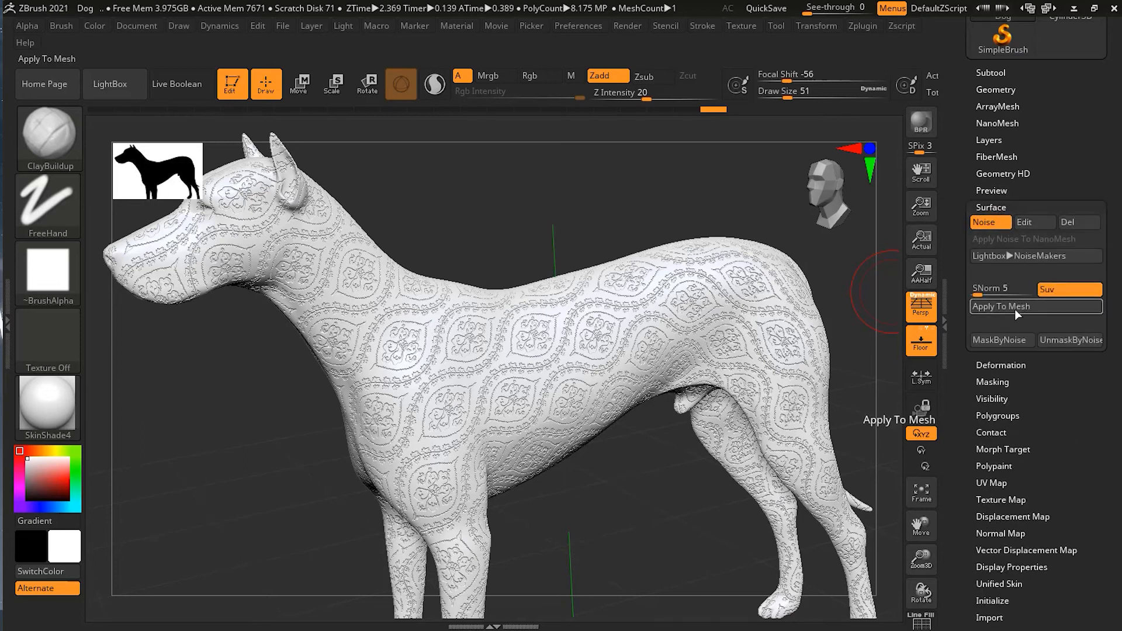
click(1015, 306)
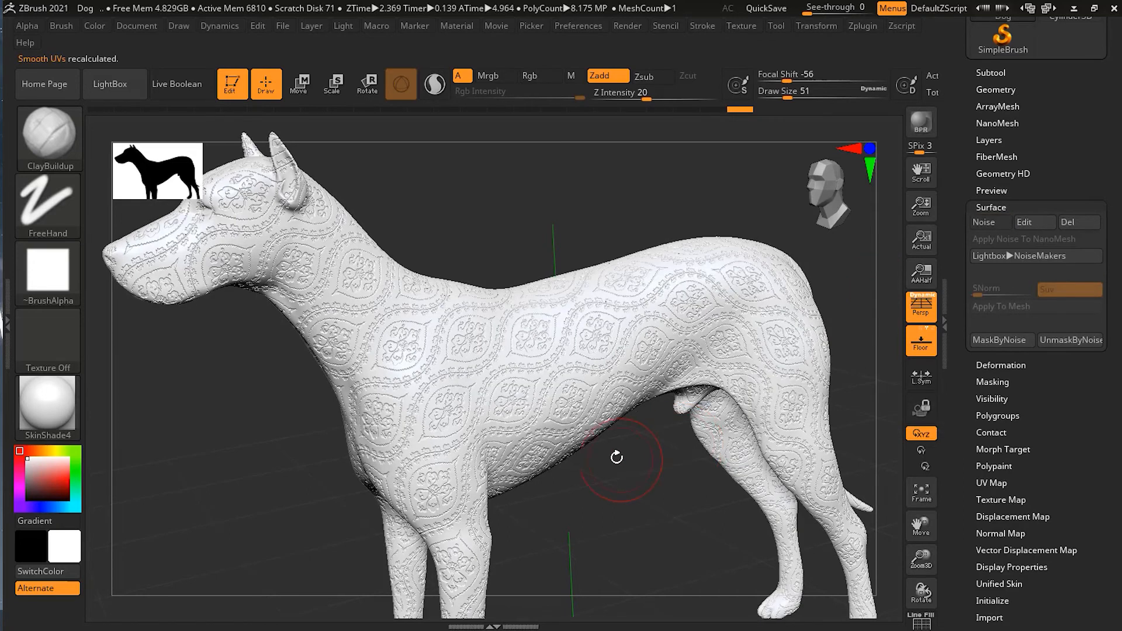
drag(622, 466, 632, 468)
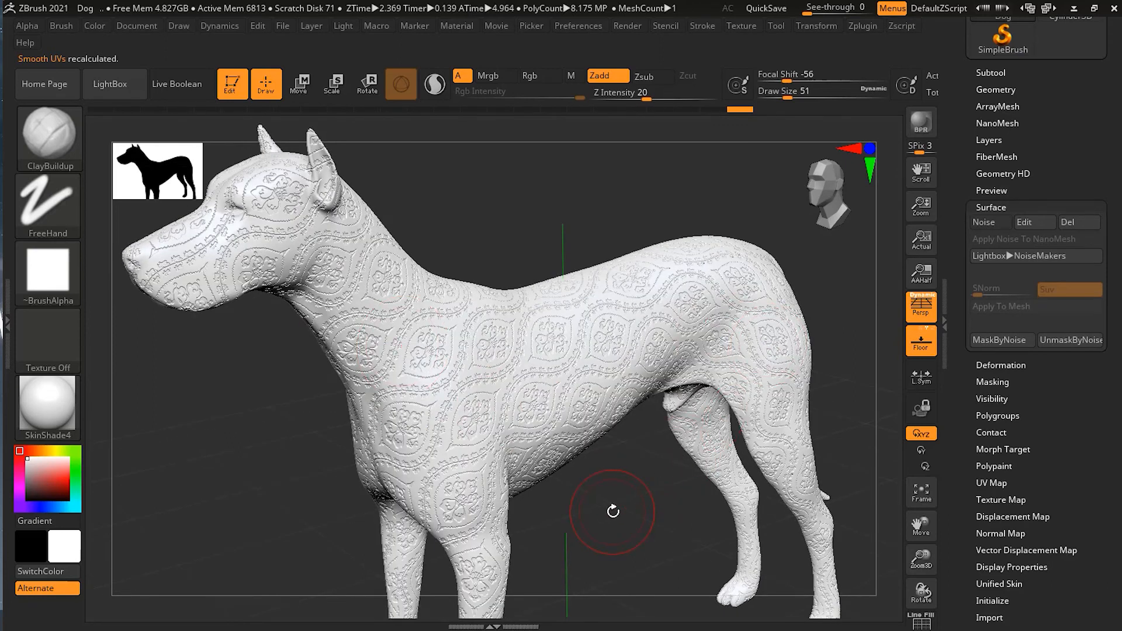
drag(633, 511, 638, 430)
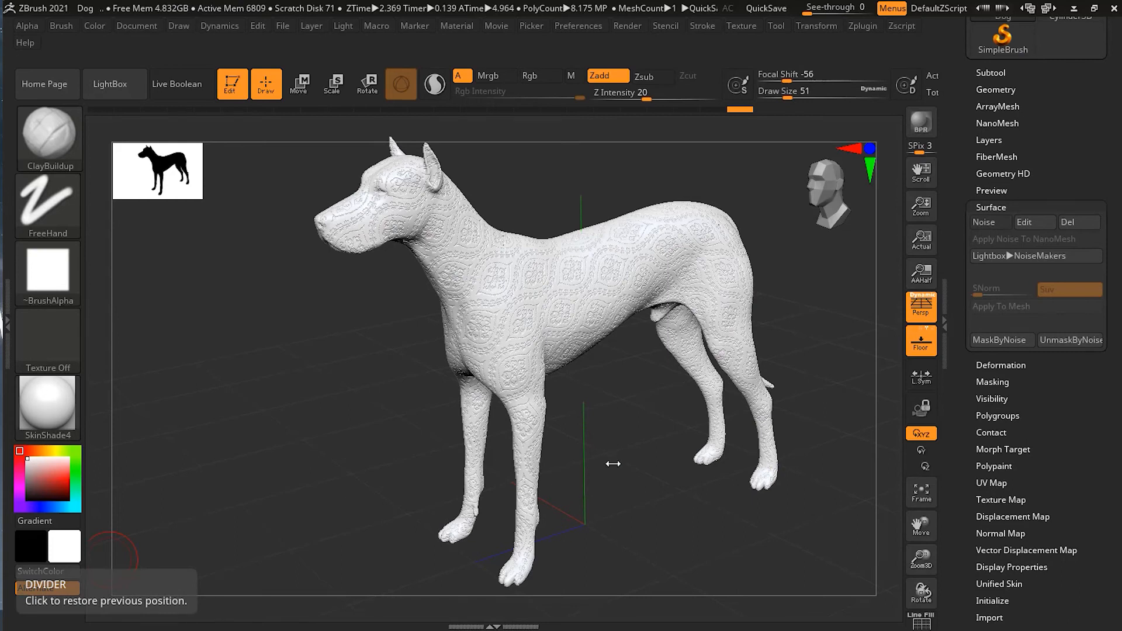
key(ctrl)
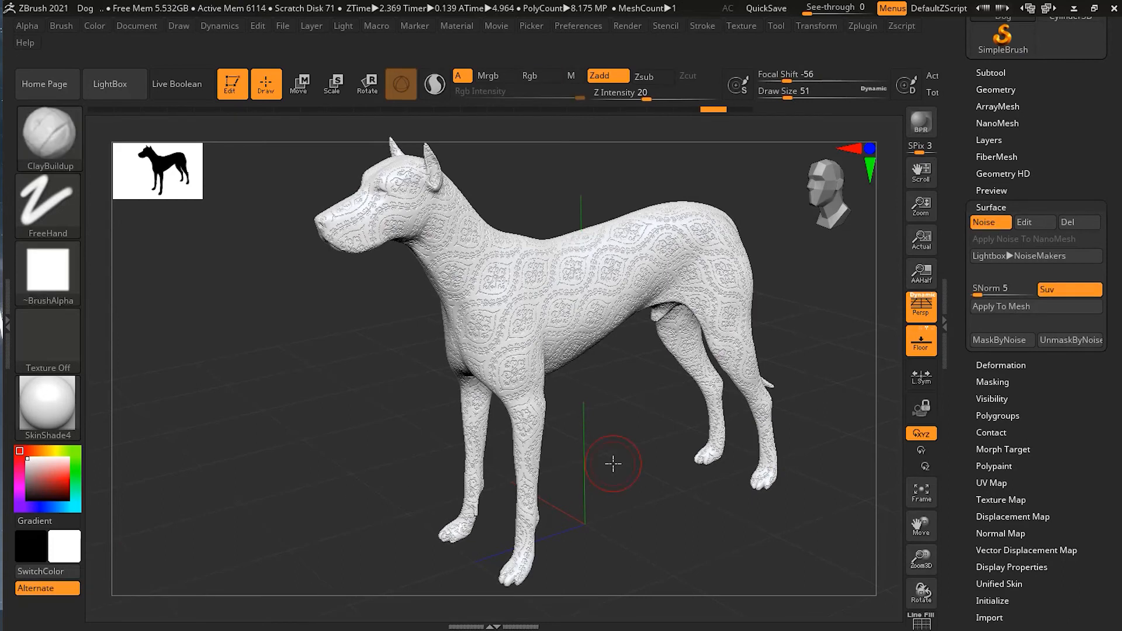
Step: Try raising the dog mesh to 32.702 million polygons, undo it and examine the pattern preview up close
key(ctrl)
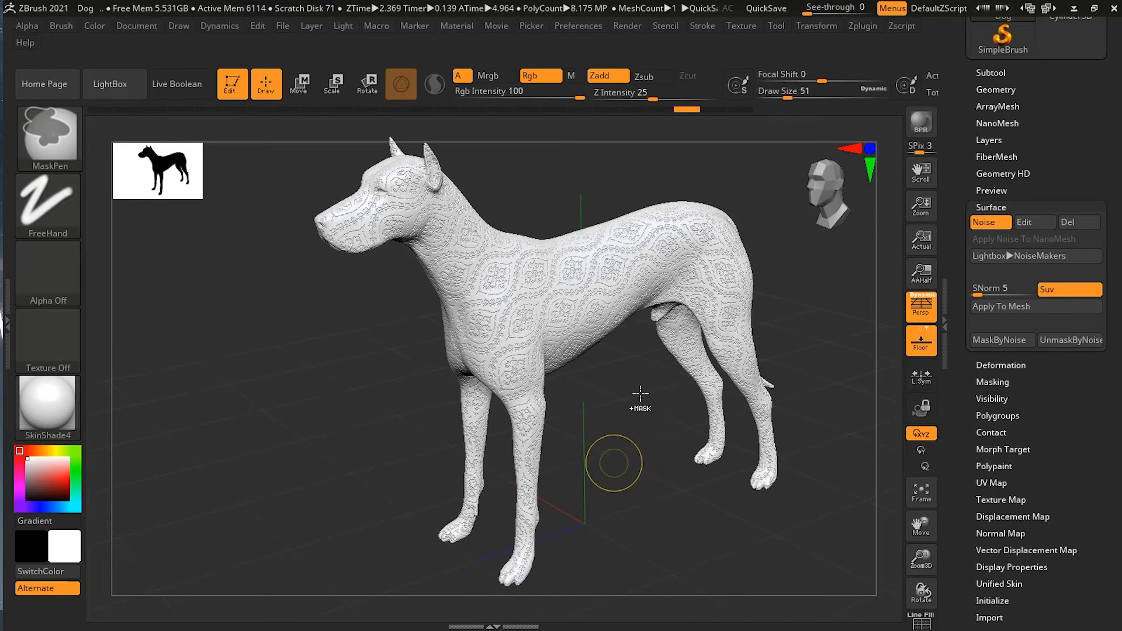
key(ctrl+d)
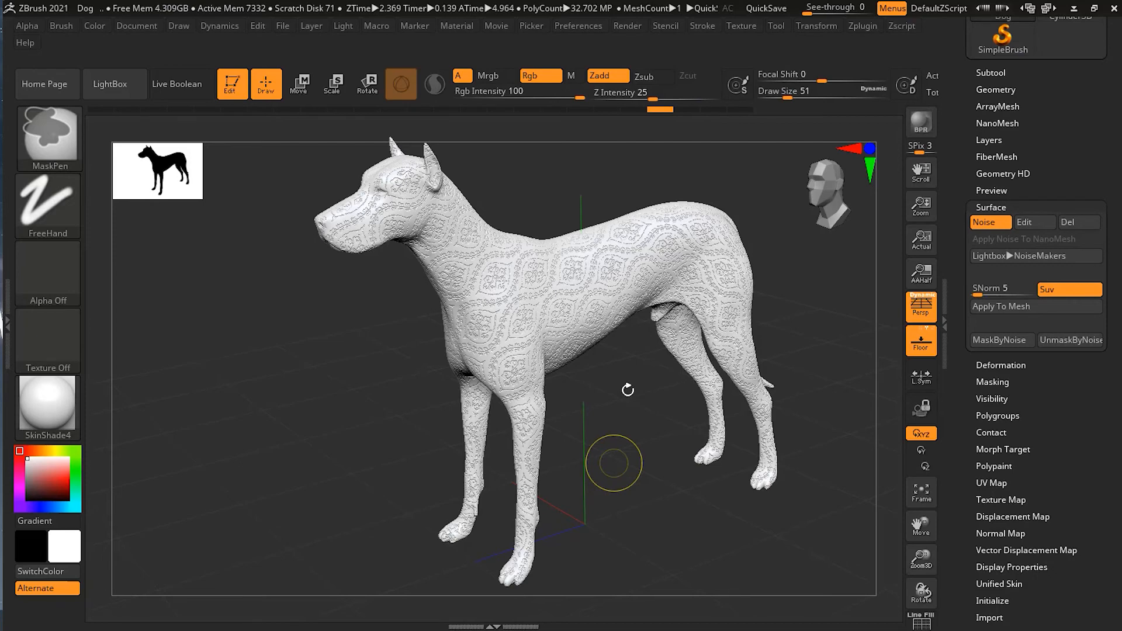
key(ctrl+z)
mouse_move(636, 391)
alt+mouse_down()
mouse_move(617, 479)
mouse_move(649, 466)
mouse_move(641, 491)
alt+mouse_up()
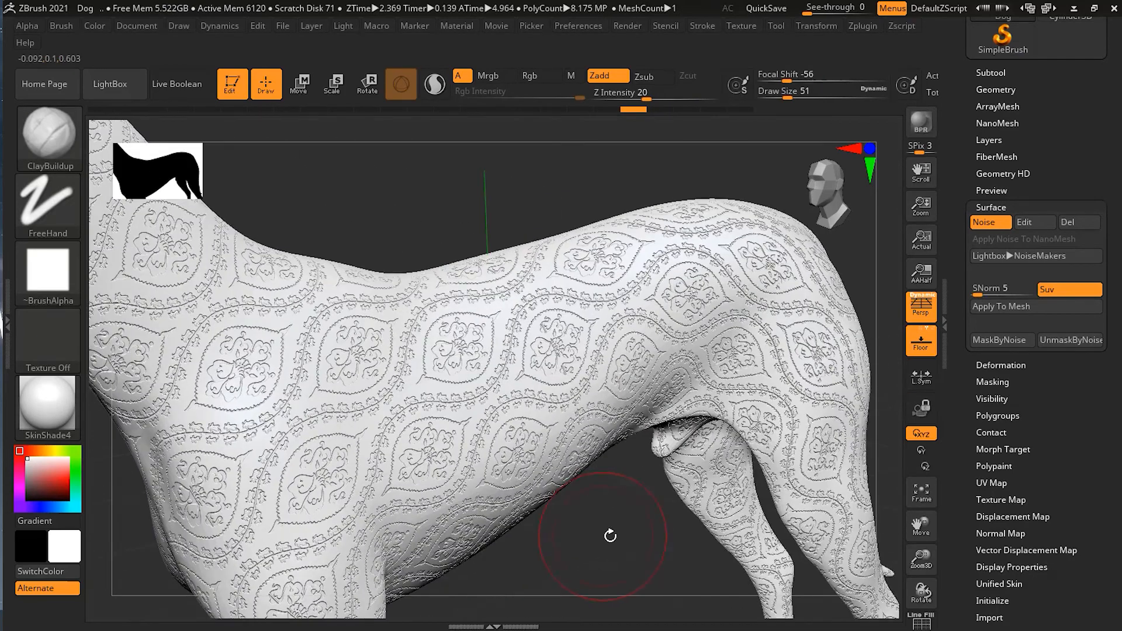
alt+drag(565, 542, 709, 534)
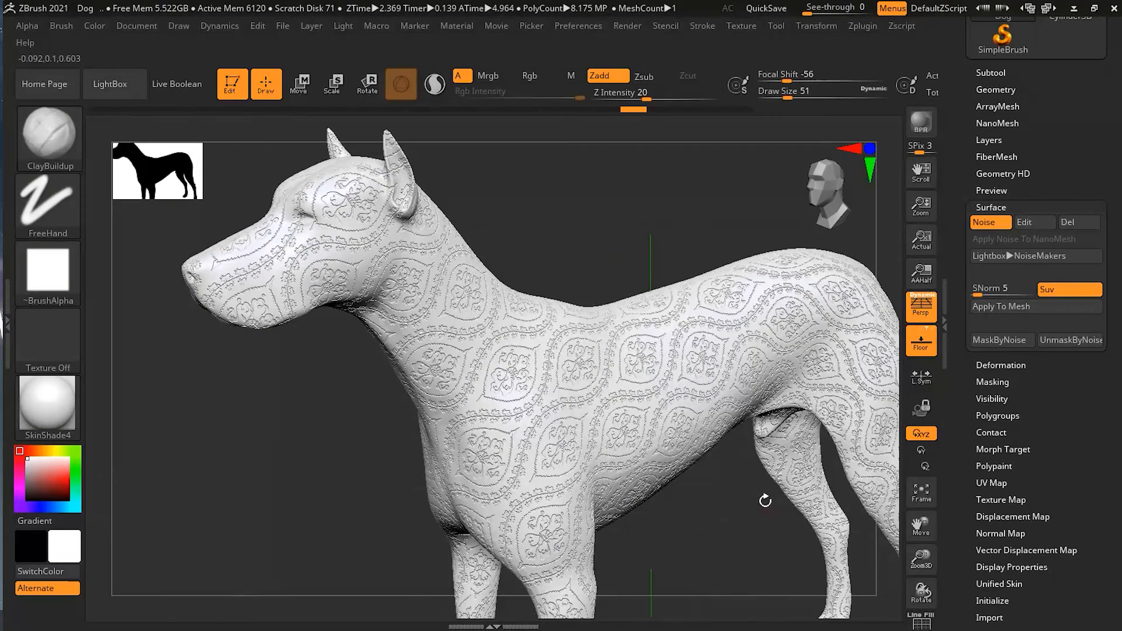
Step: Set the surface noise Strength to 0.09852 and accept the noise settings
click(1036, 222)
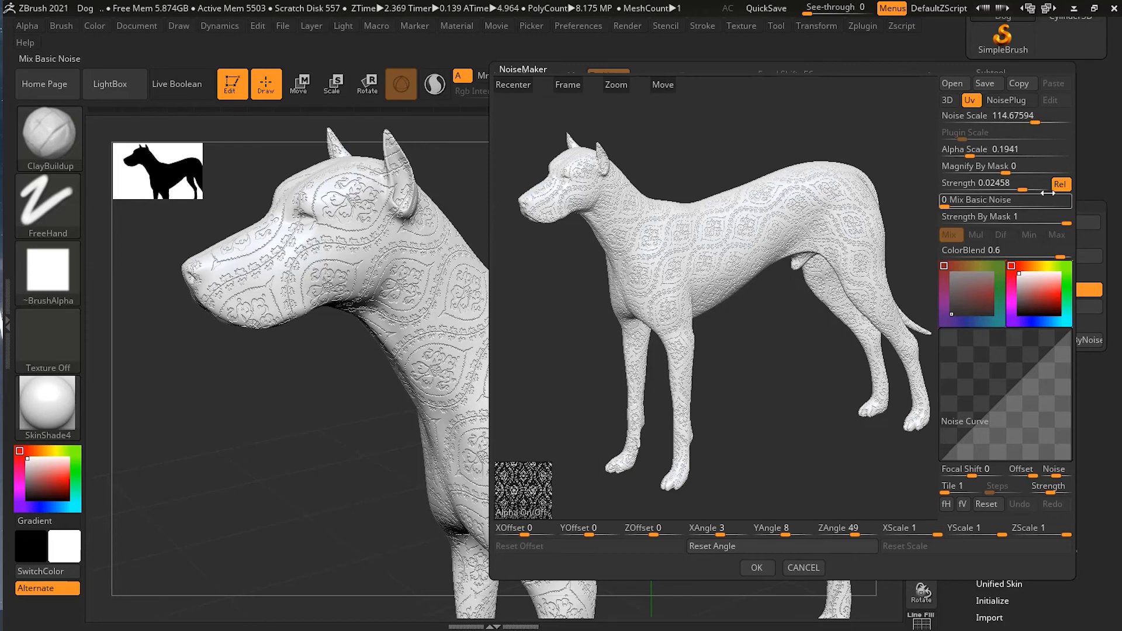
drag(1026, 190, 1030, 188)
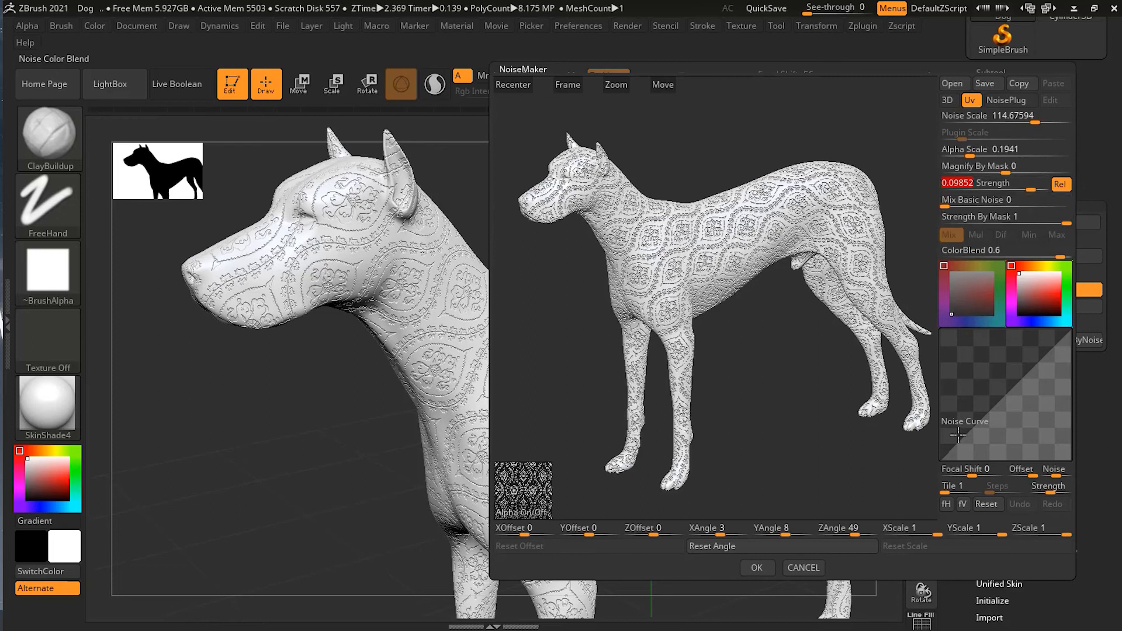
click(753, 568)
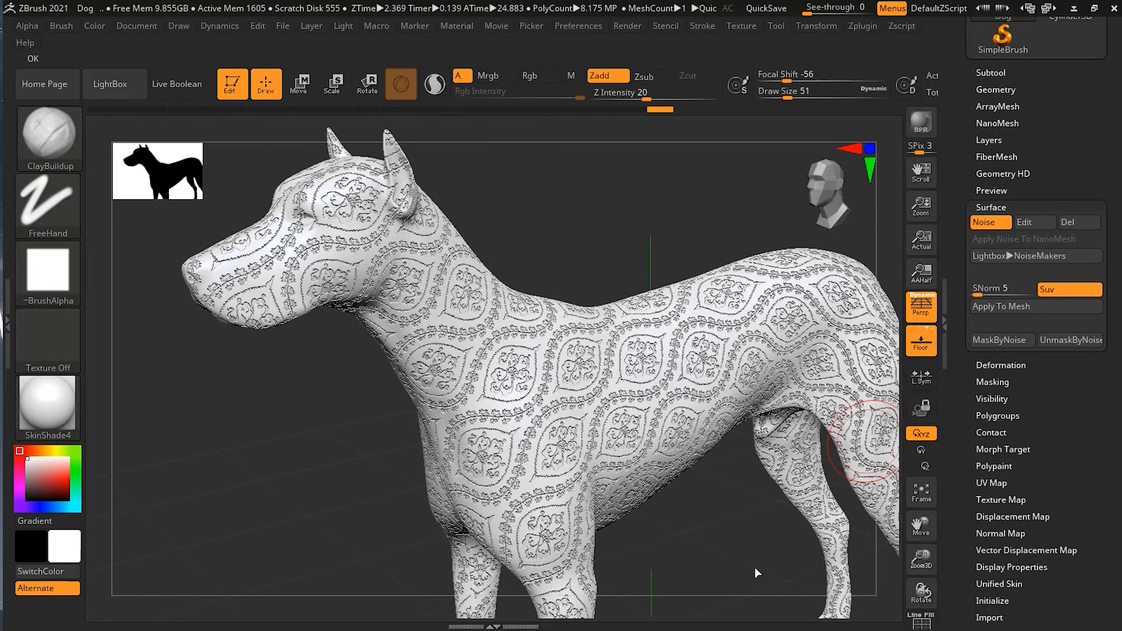
Step: Mask the dog mesh by the noise pattern and look over the whole masked body
click(991, 339)
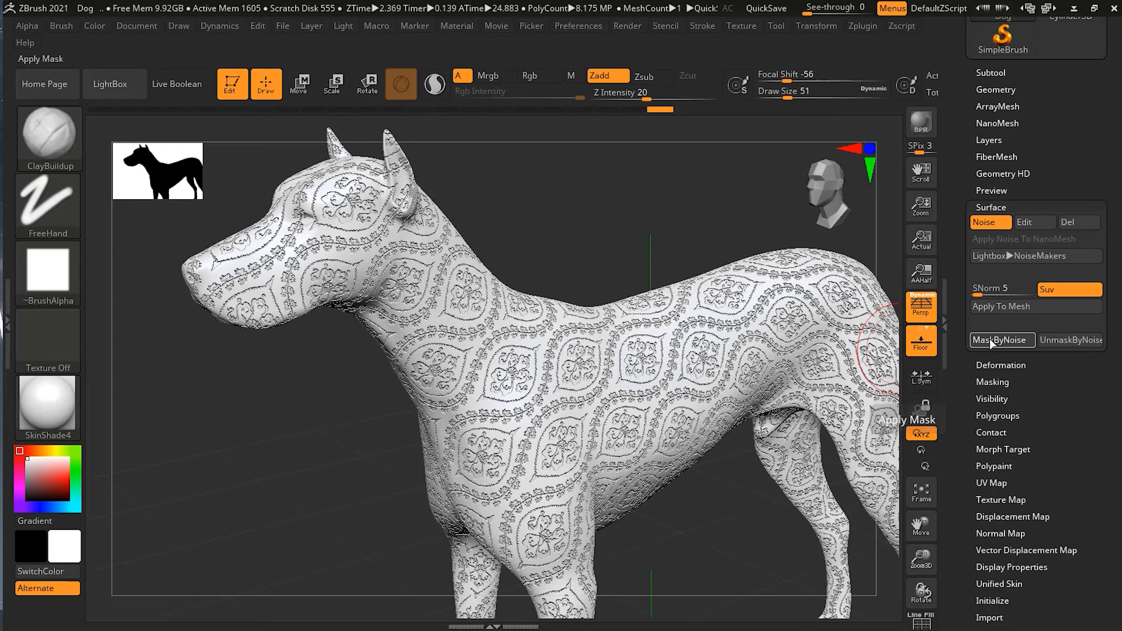
click(991, 338)
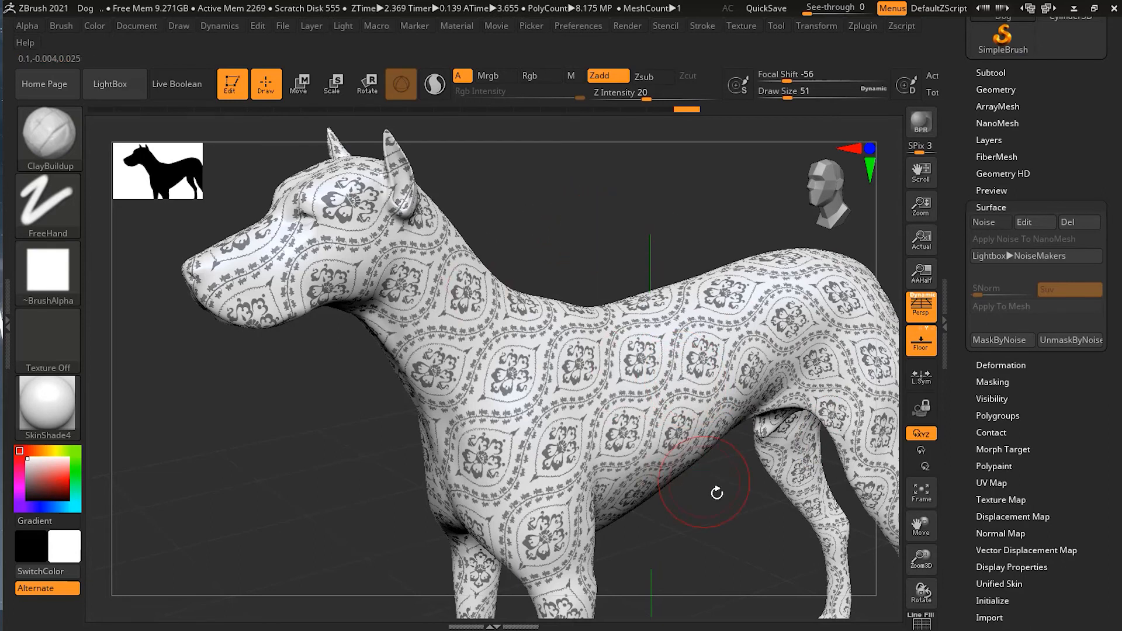
drag(720, 518, 721, 526)
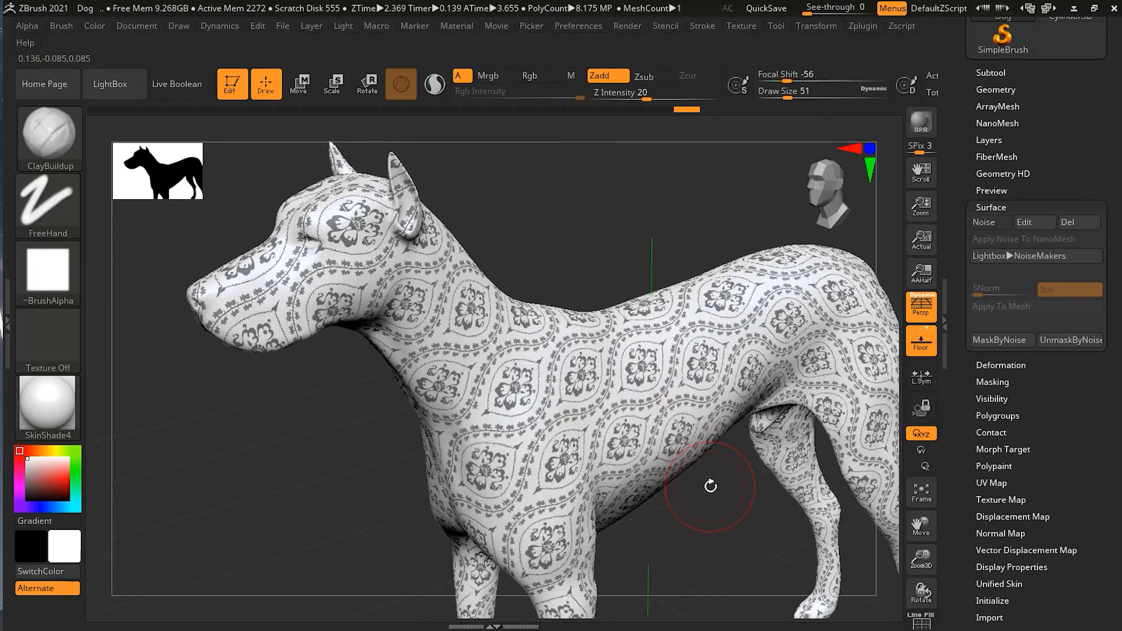
drag(729, 504, 639, 464)
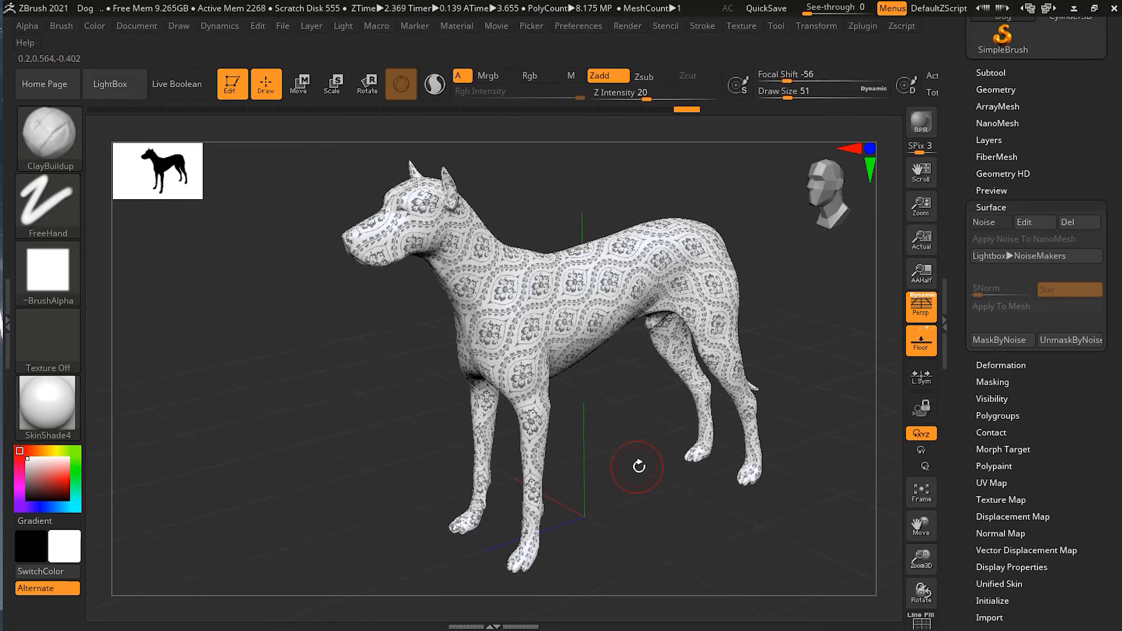
Step: Paint the dog's head and torso red through the pattern mask, using the Paint brush at Draw Size 145
click(53, 481)
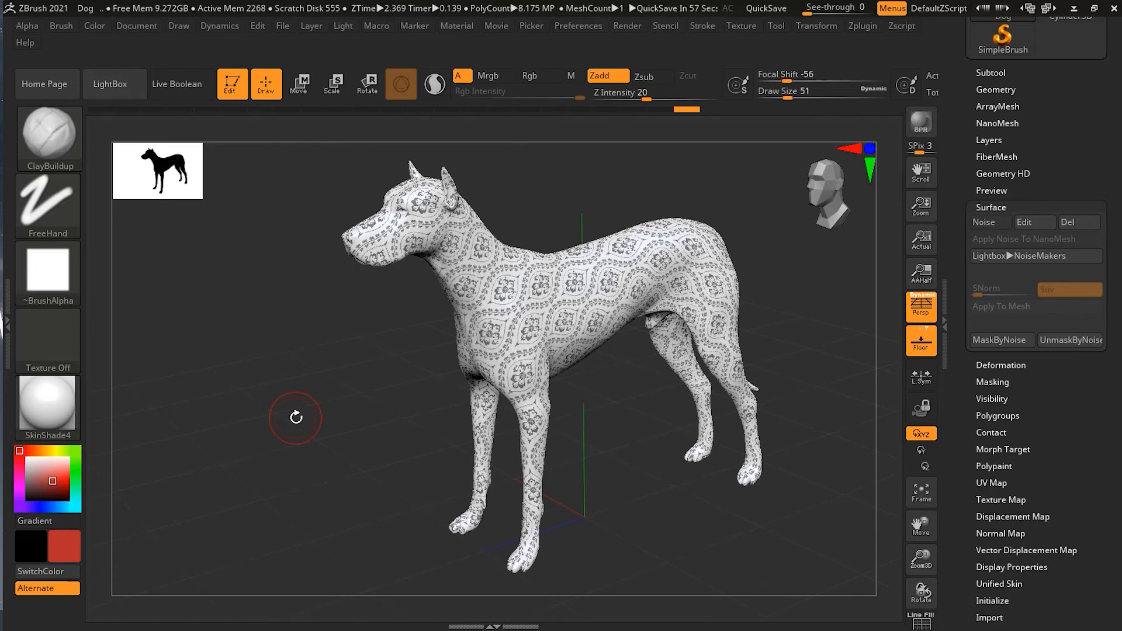
click(49, 138)
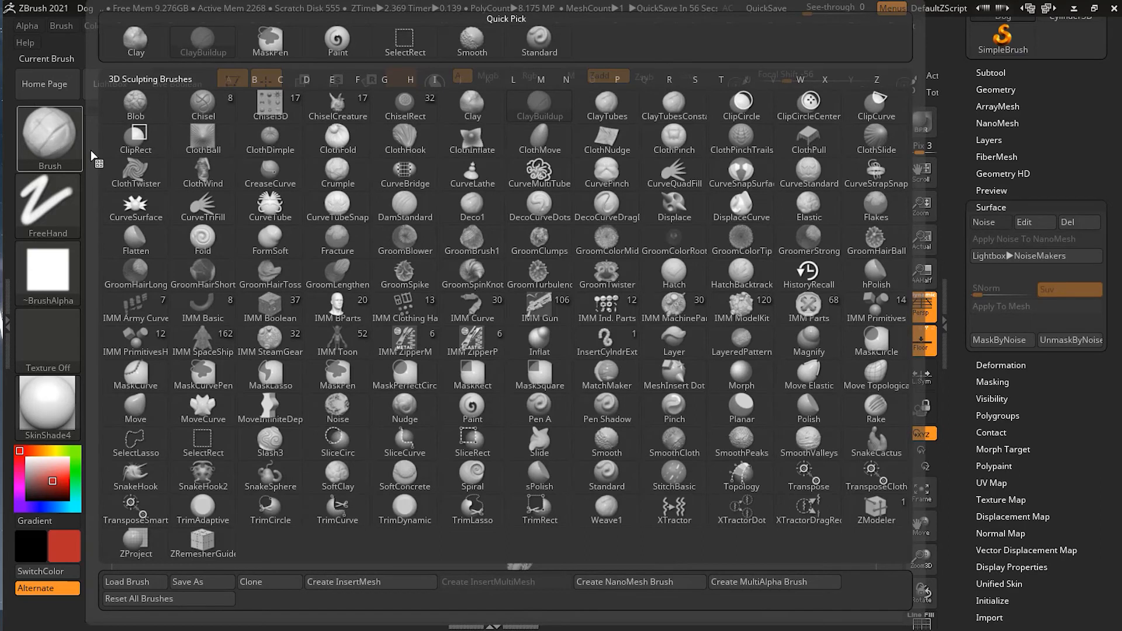
key(p)
click(472, 408)
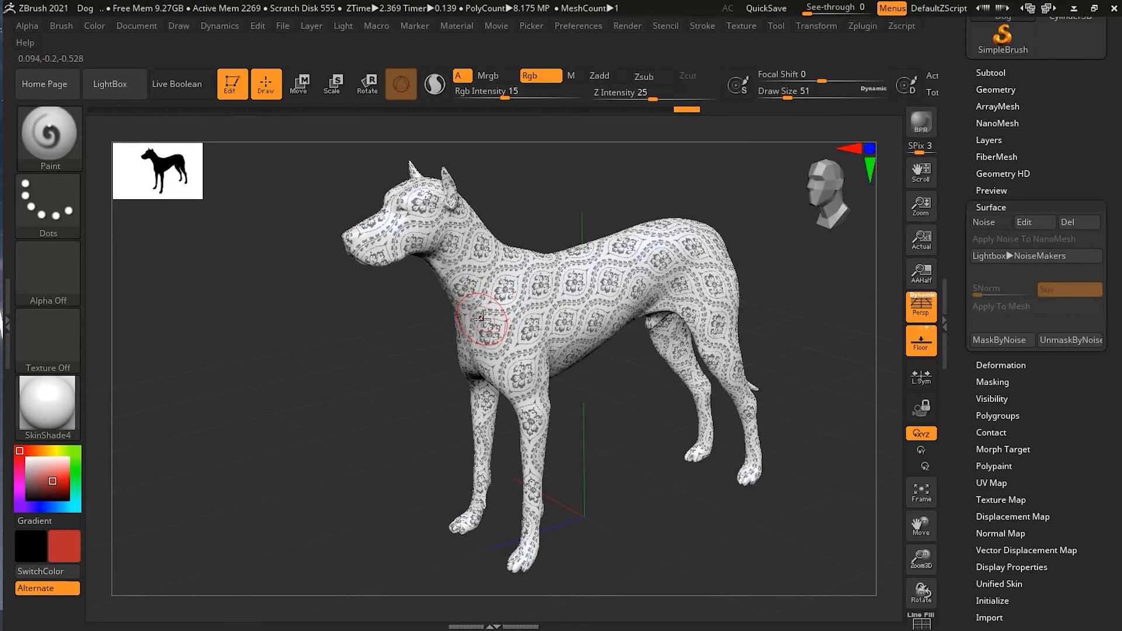
key(s)
mouse_move(480, 320)
mouse_down()
mouse_move(507, 323)
mouse_move(515, 352)
mouse_move(535, 328)
mouse_move(451, 334)
mouse_move(509, 263)
mouse_move(404, 207)
mouse_move(432, 211)
mouse_up()
click(63, 485)
mouse_move(577, 274)
mouse_down()
mouse_move(591, 290)
mouse_move(702, 225)
mouse_move(653, 230)
mouse_move(579, 281)
mouse_move(692, 231)
mouse_move(596, 366)
mouse_up()
mouse_move(596, 366)
right_down()
mouse_move(646, 366)
mouse_move(680, 482)
mouse_move(649, 409)
mouse_move(622, 445)
right_up()
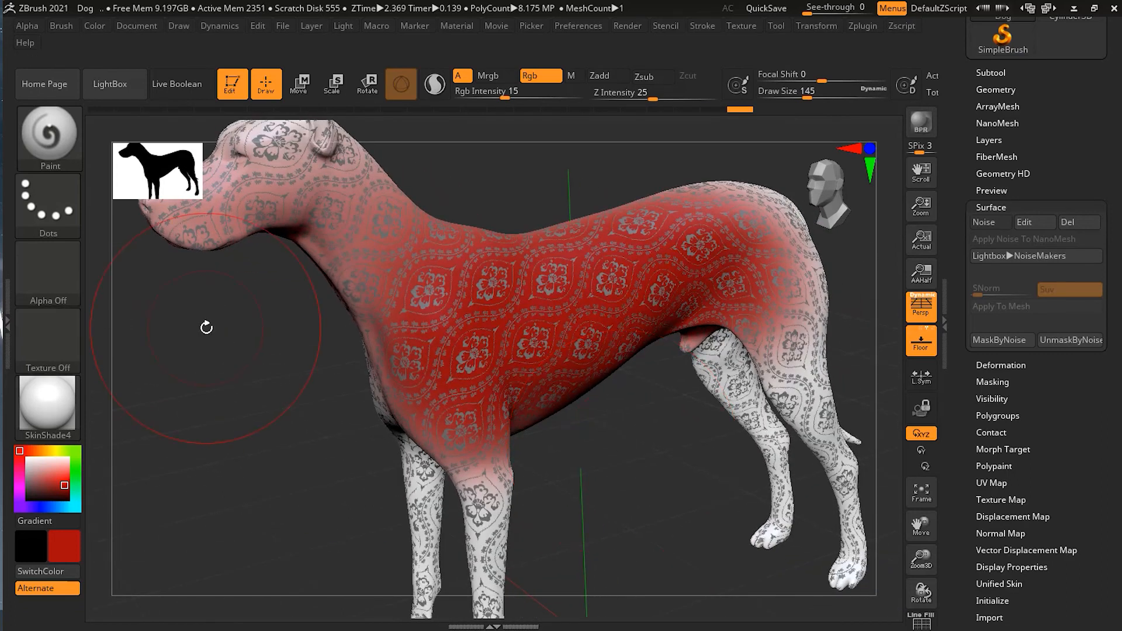
Step: Clear the pattern mask temporarily to check the painted red design, and undo the clearing
key(ctrl)
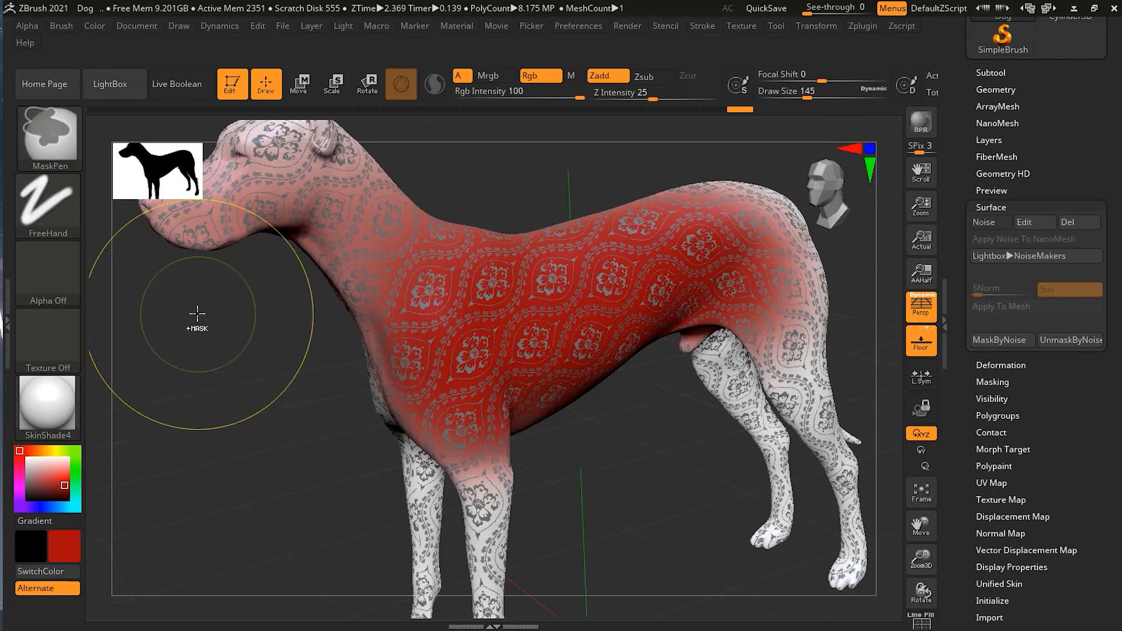
ctrl+drag(253, 362, 264, 379)
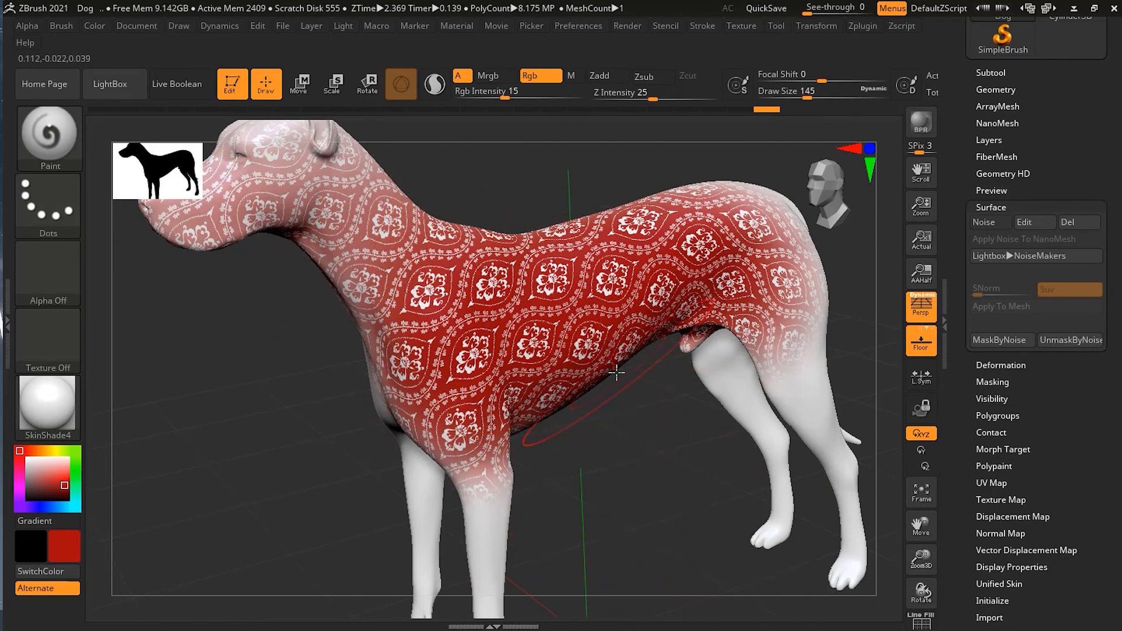
key(ctrl)
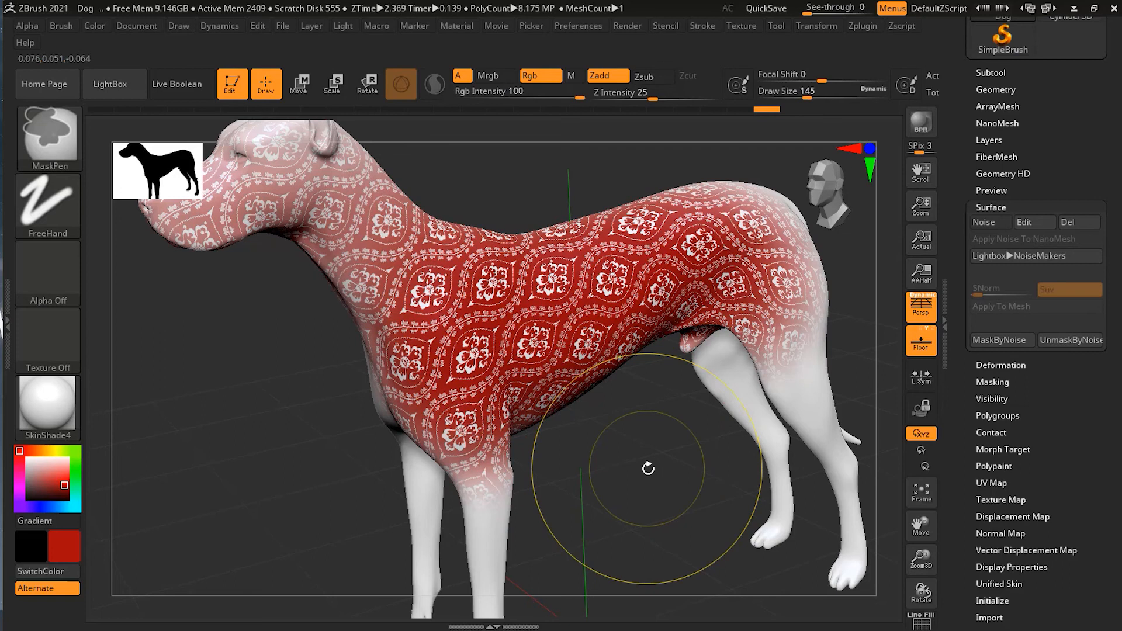
ctrl+click(619, 454)
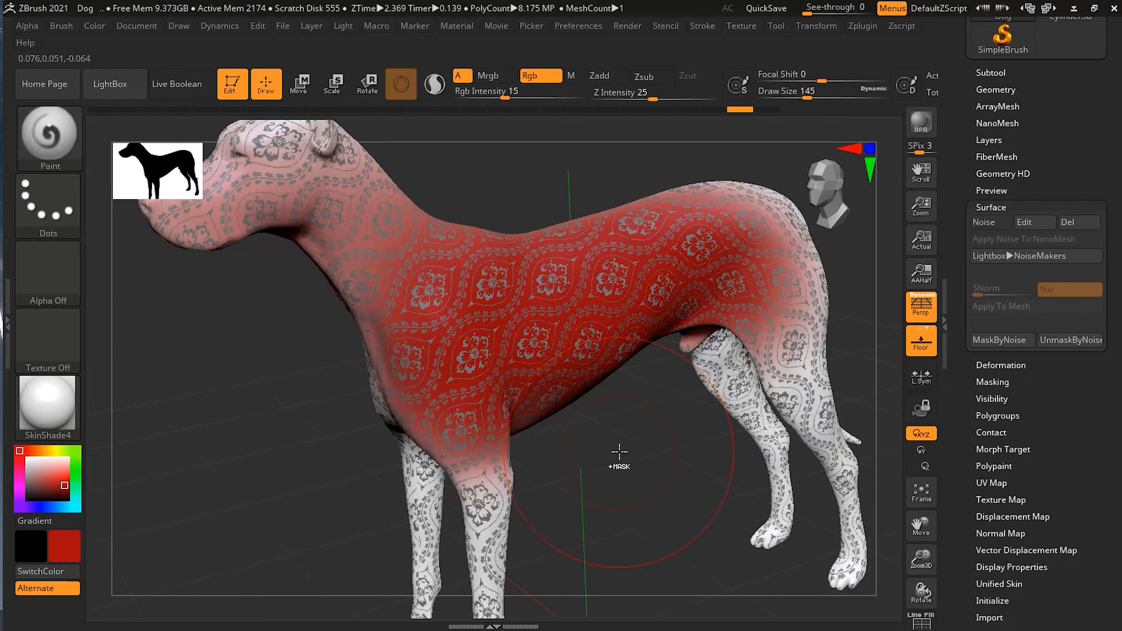
Step: Invert the pattern mask on the dog and set the paint color to a yellow-orange
key(ctrl)
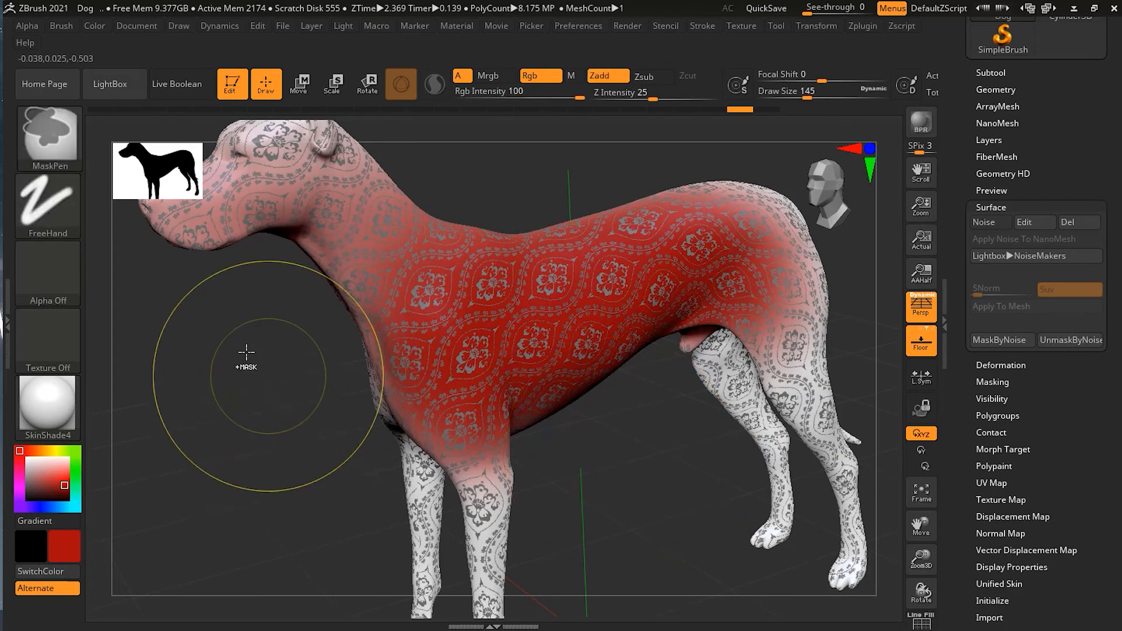
ctrl+click(241, 340)
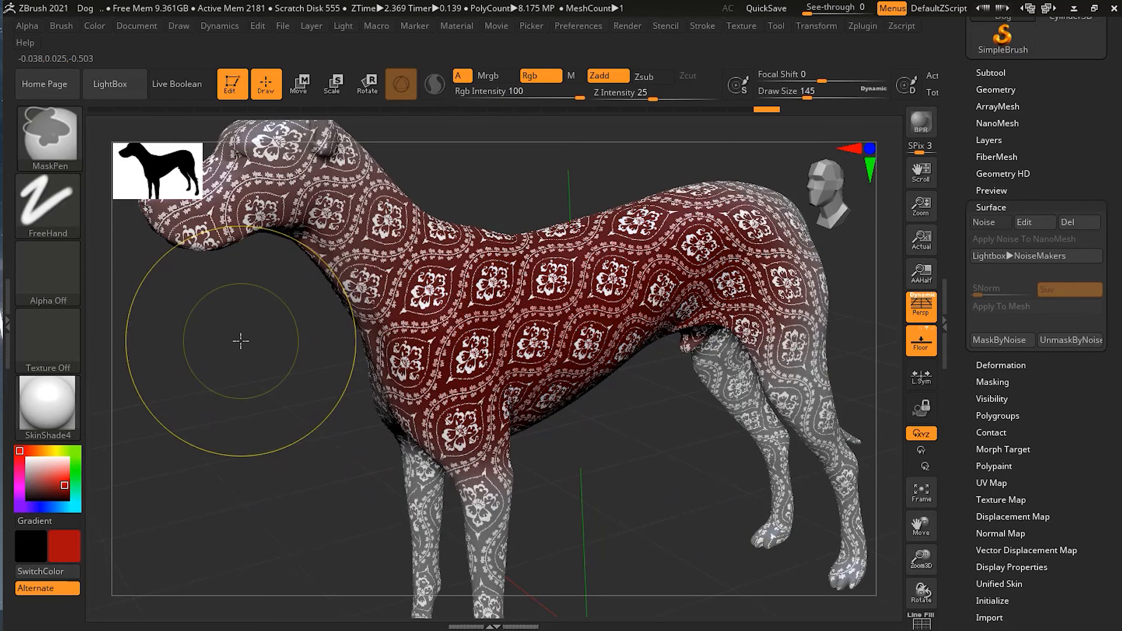
click(75, 466)
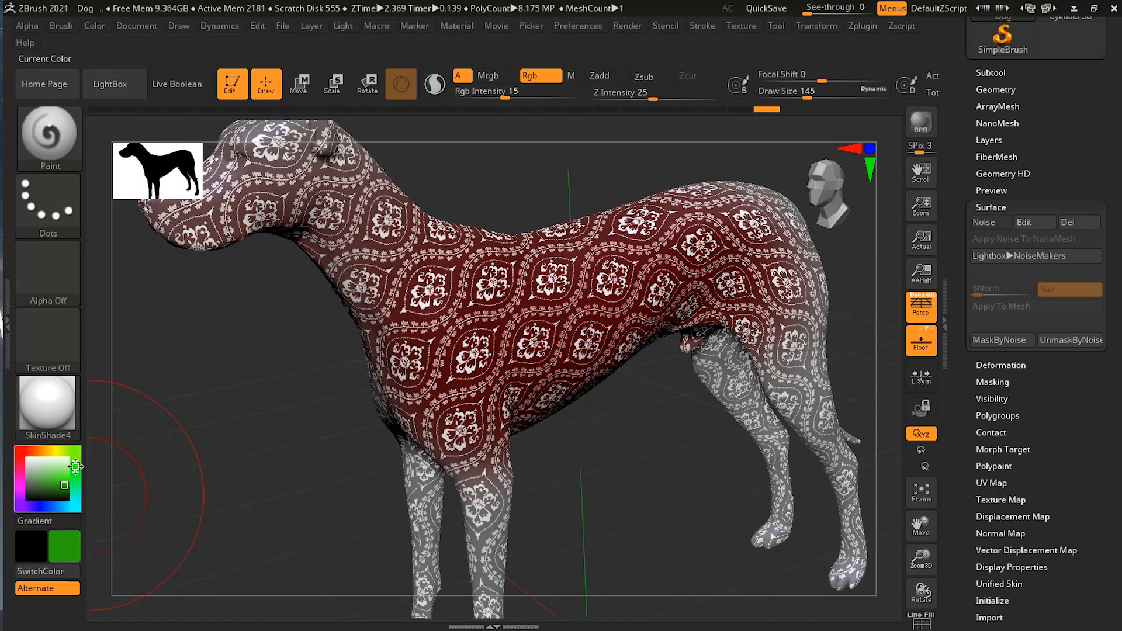
click(44, 454)
click(64, 476)
drag(64, 476, 65, 472)
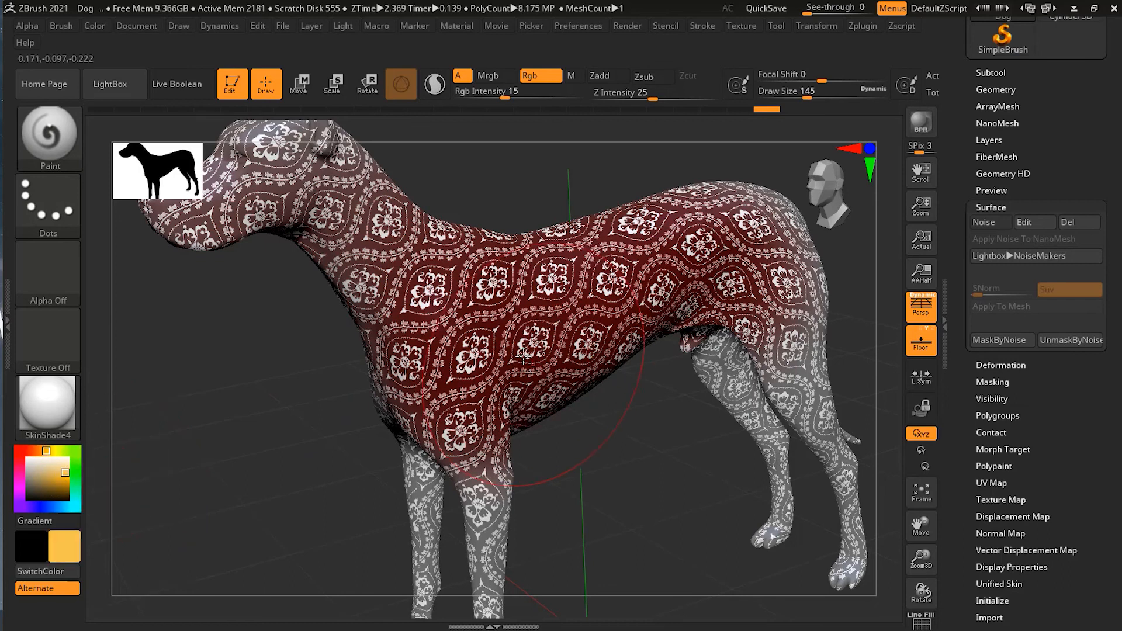
Step: Paint the unmasked floral design on the dog's body and legs yellow-orange with the Paint brush, and clear the mask
mouse_move(466, 362)
mouse_down()
mouse_move(559, 373)
mouse_move(515, 621)
mouse_move(489, 559)
mouse_move(428, 296)
mouse_move(367, 273)
mouse_move(419, 545)
mouse_up()
mouse_move(820, 531)
mouse_down()
mouse_move(797, 389)
mouse_move(689, 309)
mouse_move(651, 253)
mouse_move(770, 456)
mouse_move(708, 326)
mouse_move(772, 405)
mouse_move(760, 489)
mouse_up()
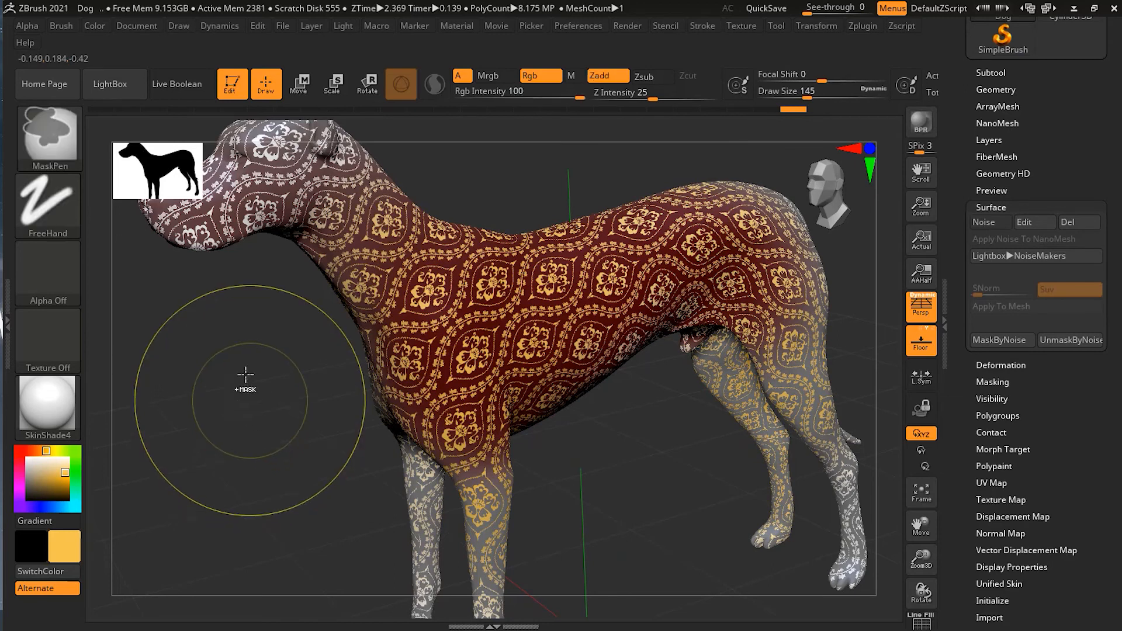
ctrl+drag(216, 326, 274, 379)
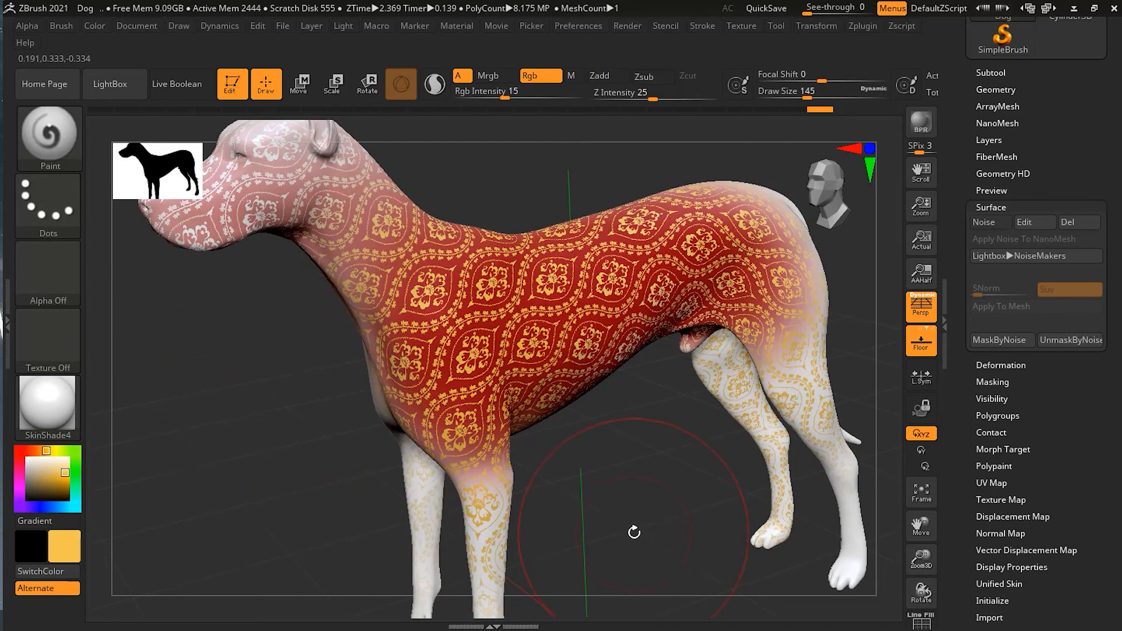
Step: Undo the yellow and red polypaint on the dog and clear the restored pattern mask, leaving the model plain white
drag(572, 520, 645, 544)
drag(624, 473, 637, 489)
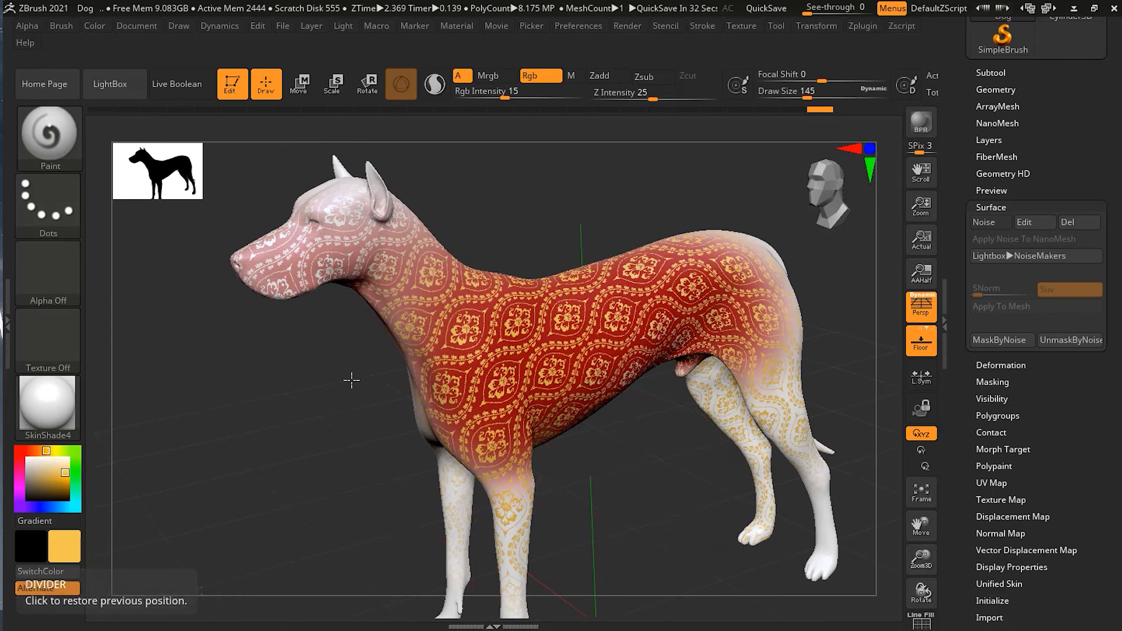
key(ctrl)
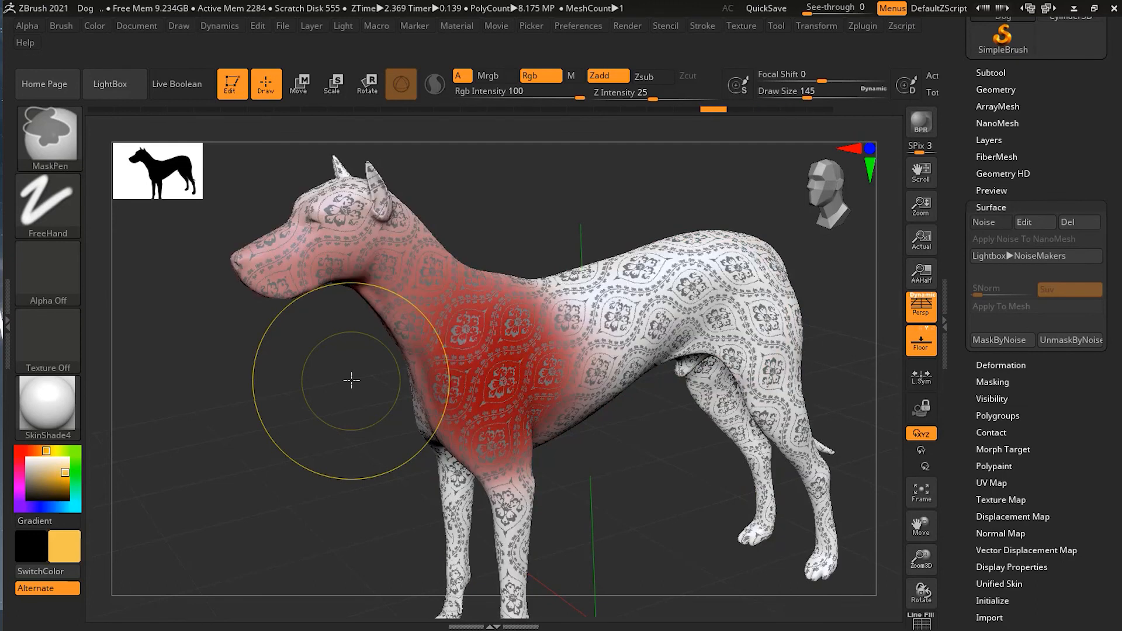
mouse_move(202, 384)
ctrl+mouse_down()
mouse_move(275, 453)
mouse_move(317, 443)
mouse_move(305, 419)
ctrl+mouse_up()
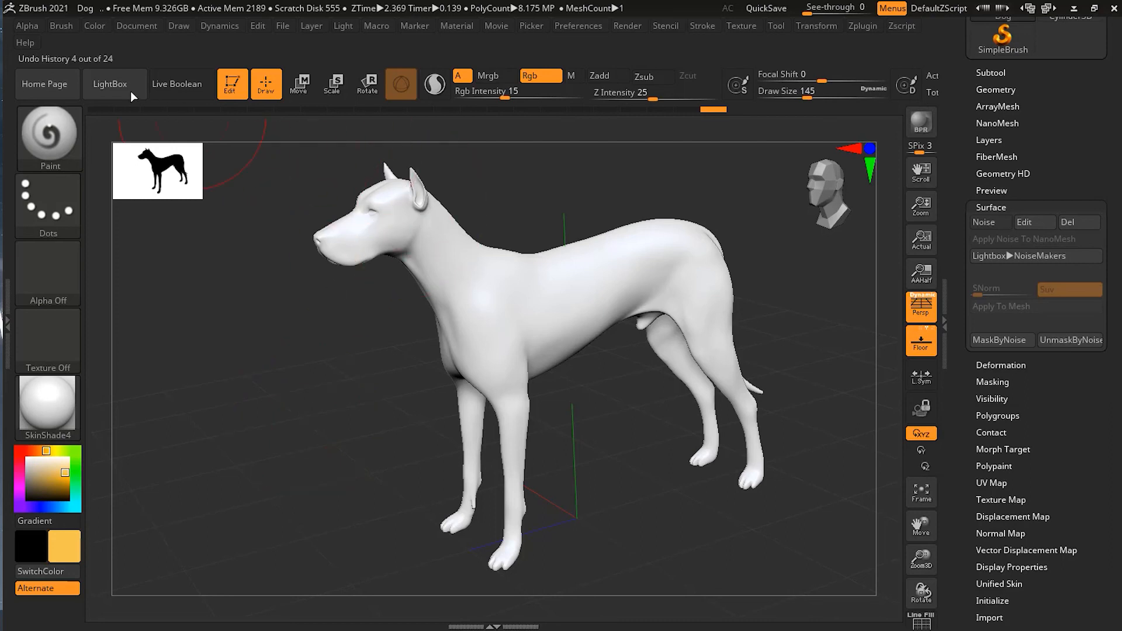
Step: Browse the LightBox noise presets and apply the purple scale preset Noise56 to the dog
click(110, 83)
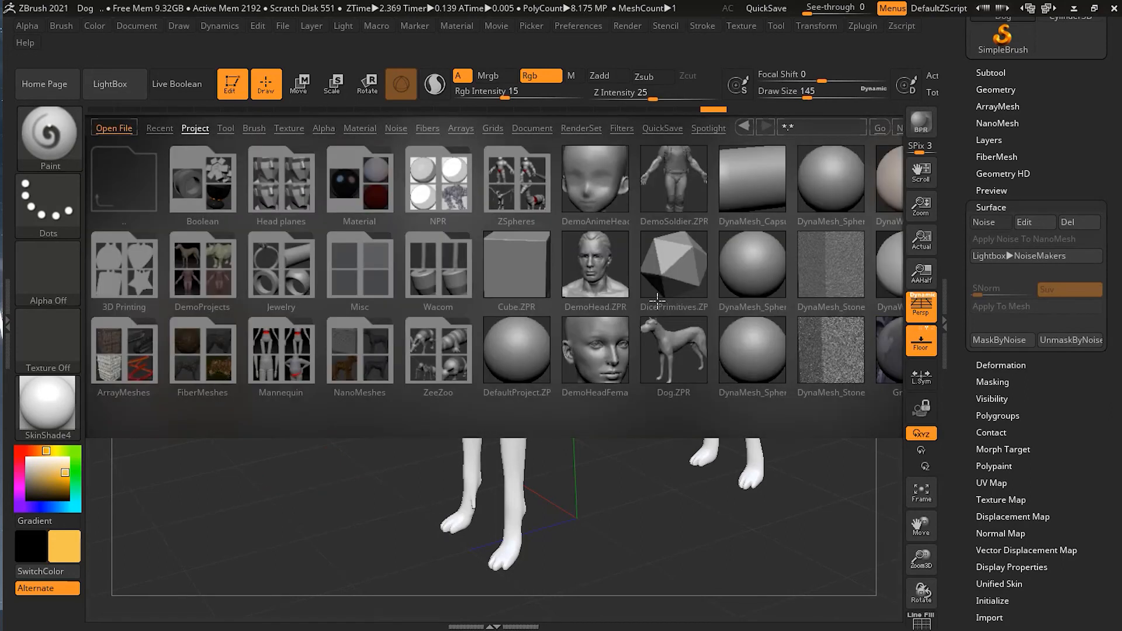
click(396, 129)
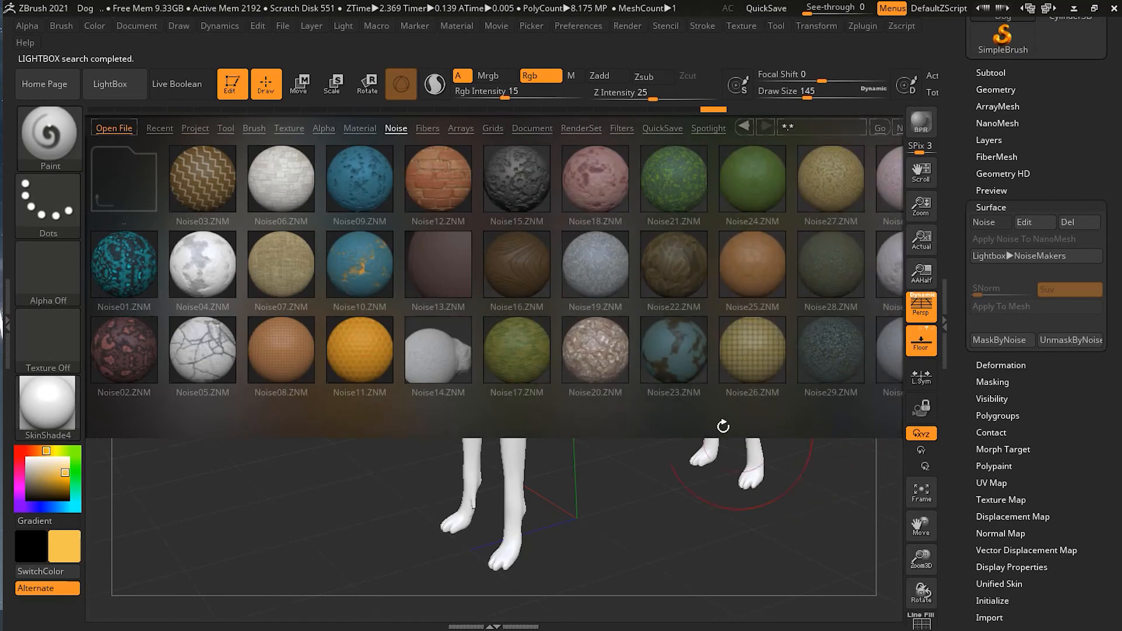
drag(650, 416, 500, 422)
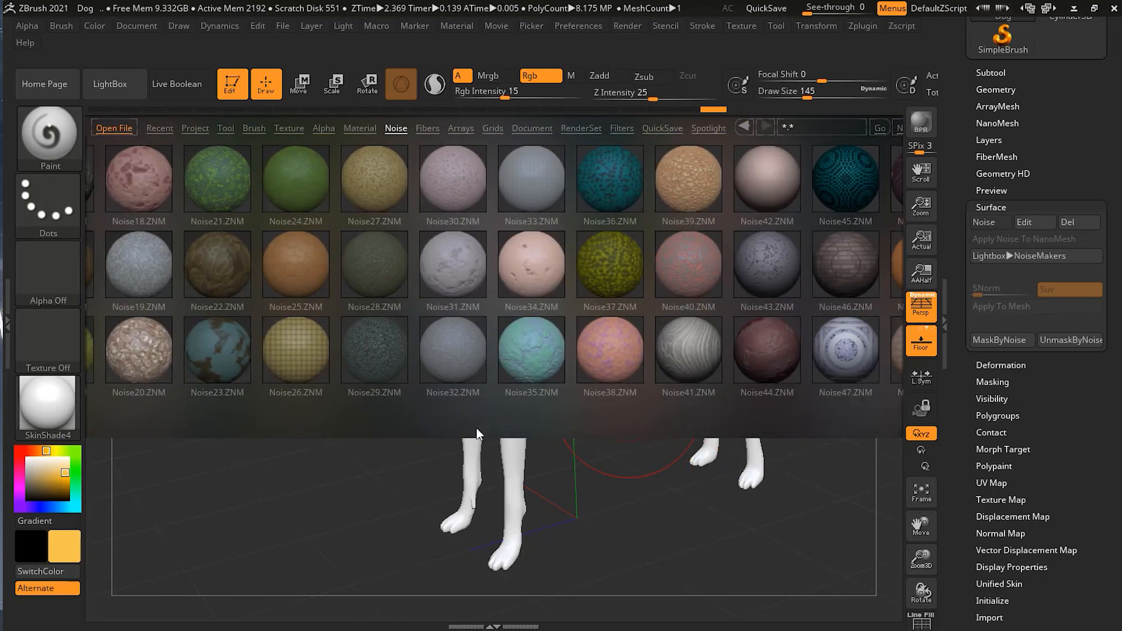
drag(476, 428, 423, 416)
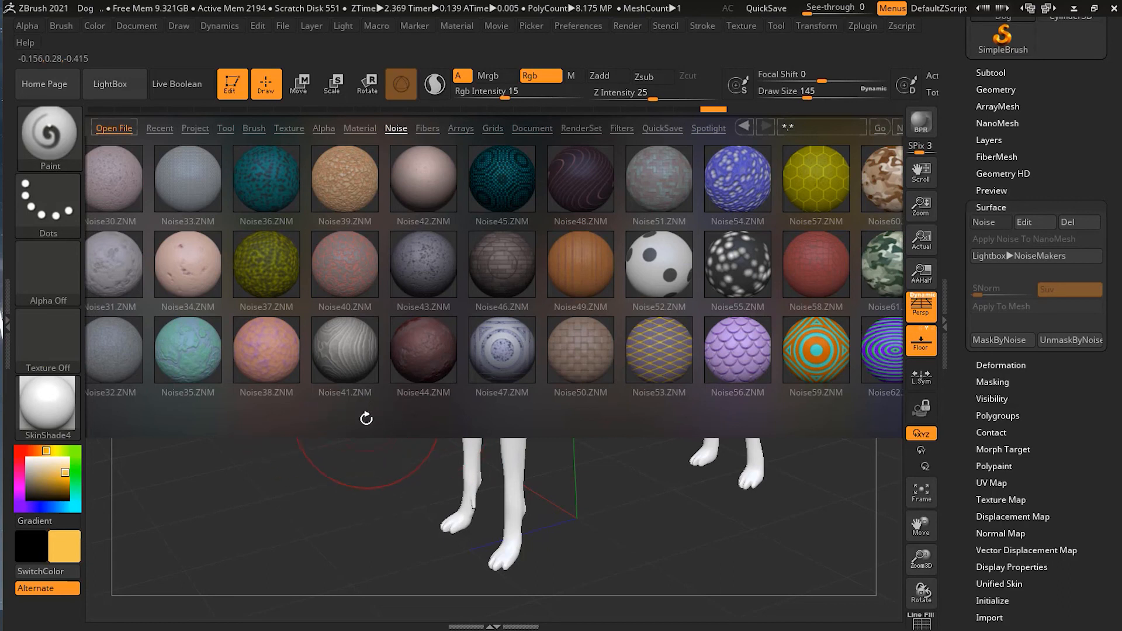
drag(366, 427, 409, 417)
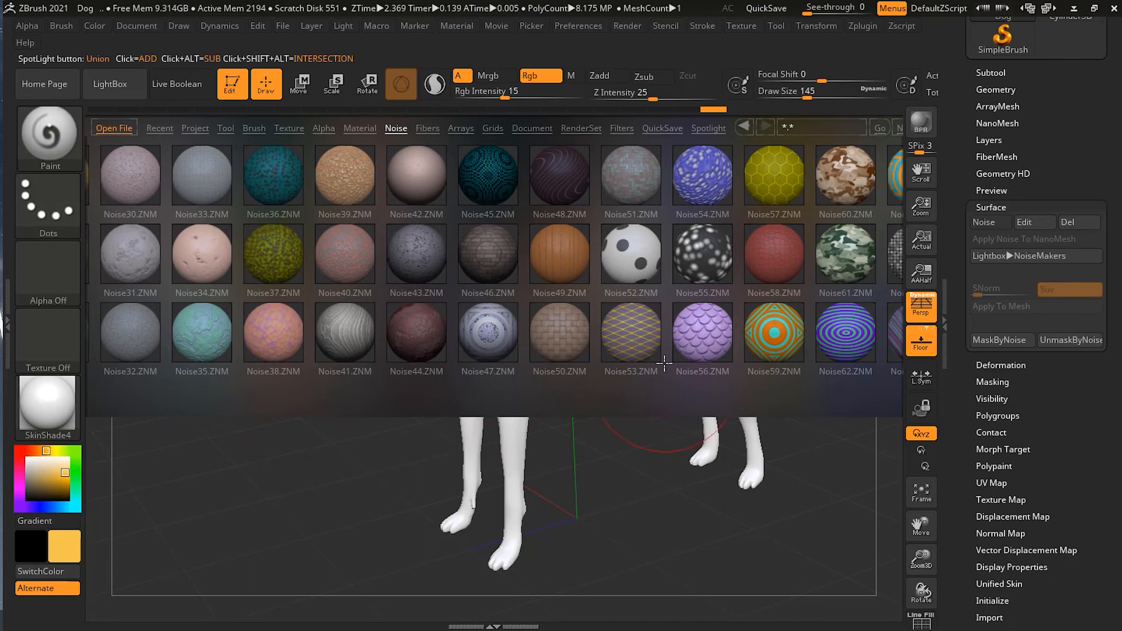
drag(664, 371, 587, 338)
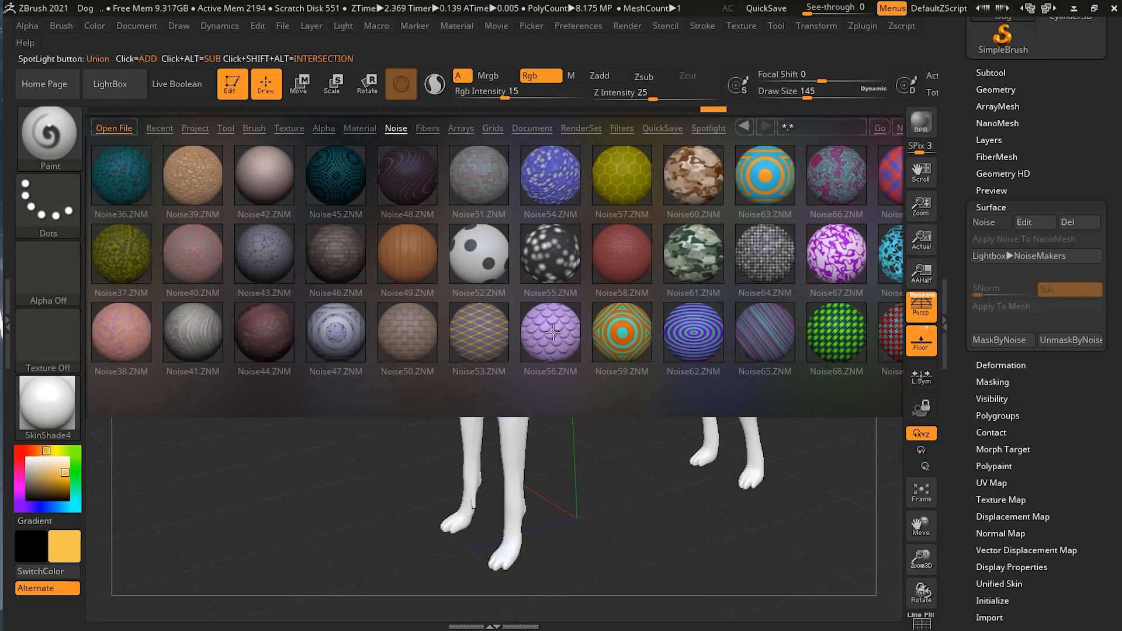
double_click(560, 344)
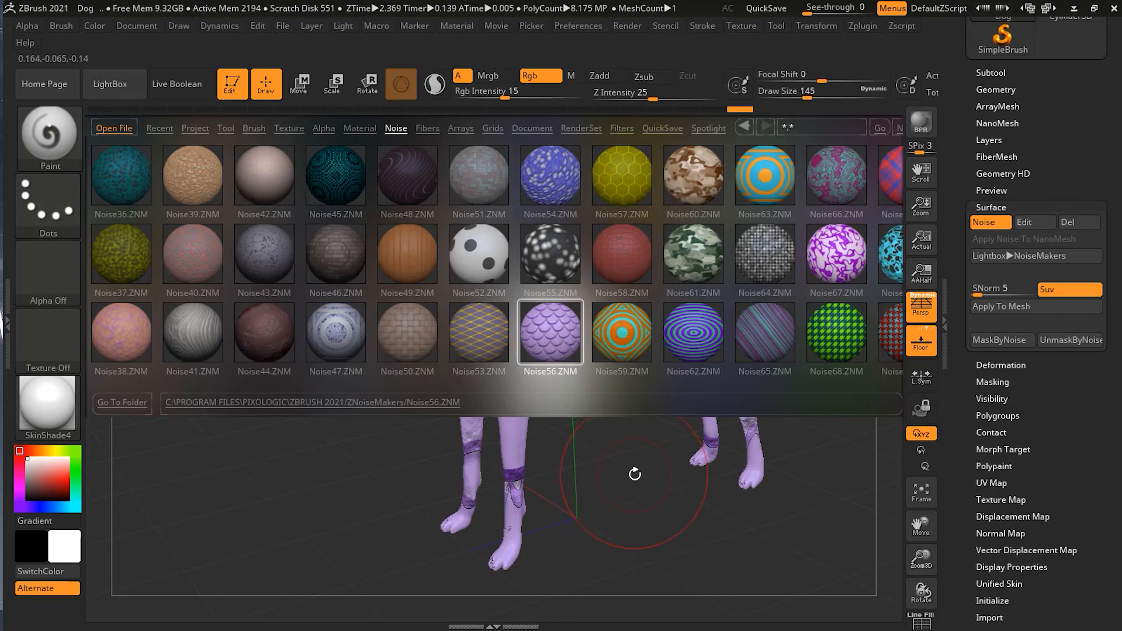
key(comma)
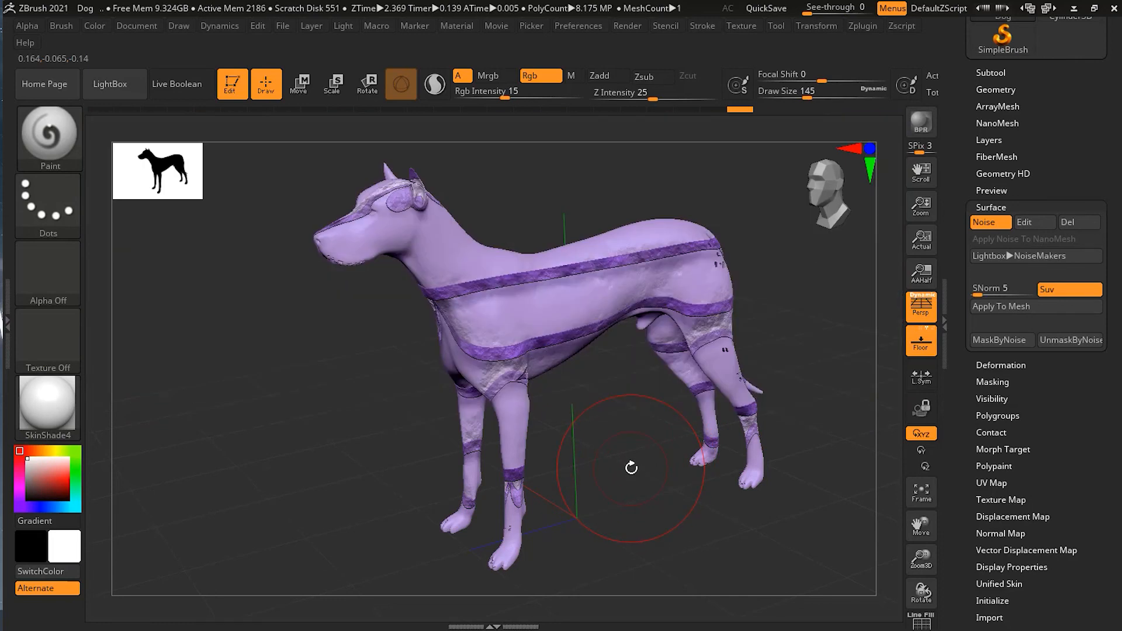
Step: Try Uv mode for the Noise56 surface noise in NoiseMaker, cancel it, and review the preset's settings again without saving
mouse_move(631, 468)
mouse_down()
mouse_move(704, 458)
mouse_move(639, 461)
mouse_up()
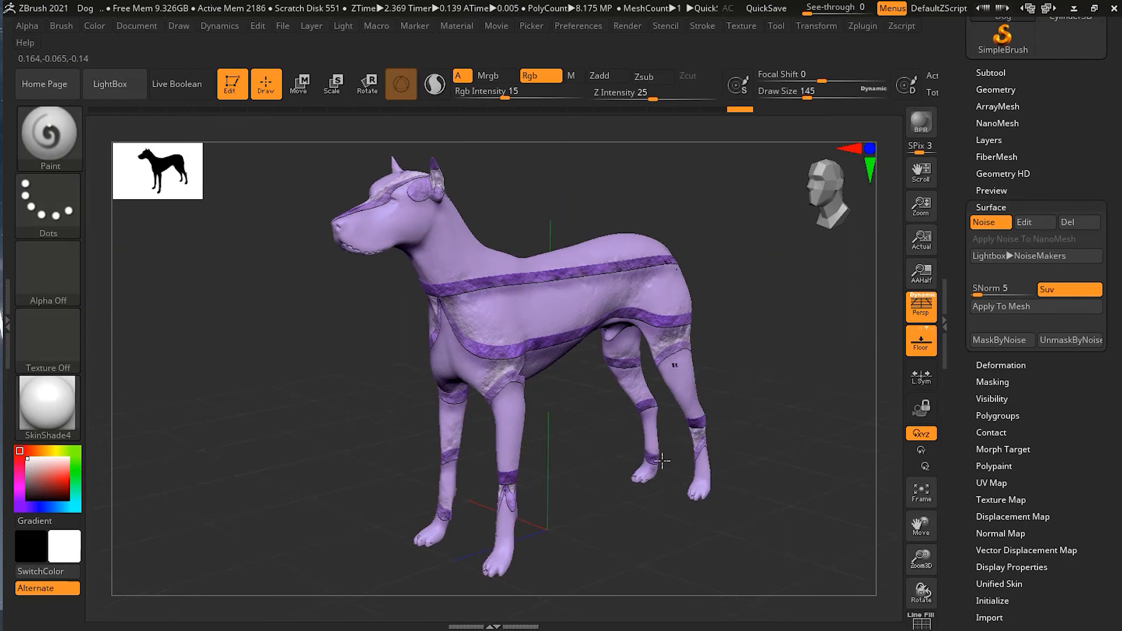
click(1040, 223)
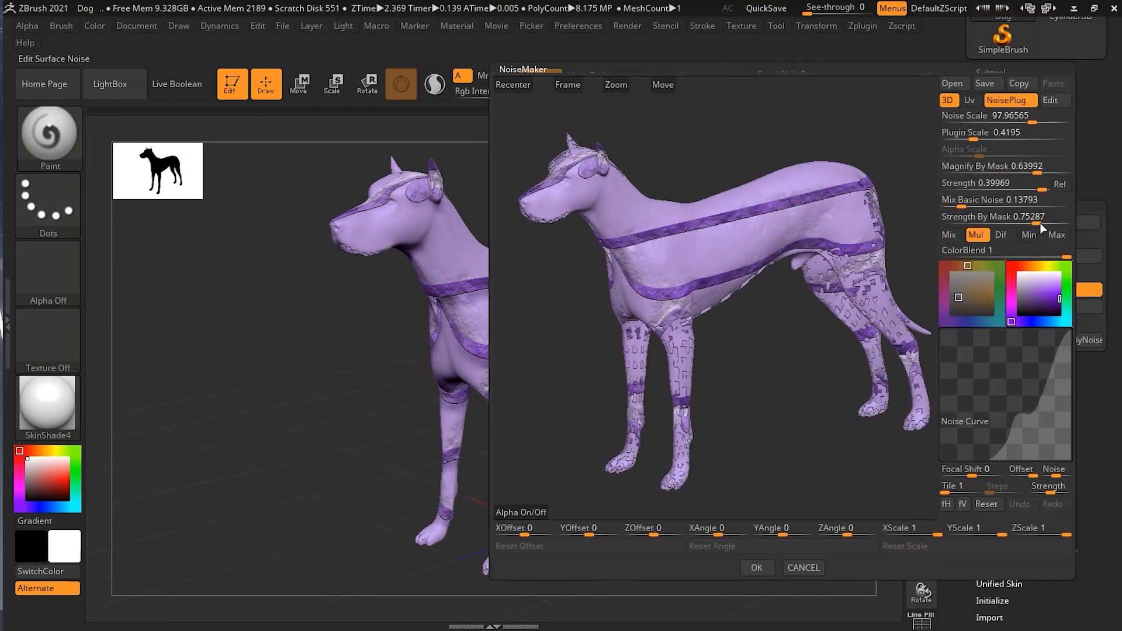
click(970, 103)
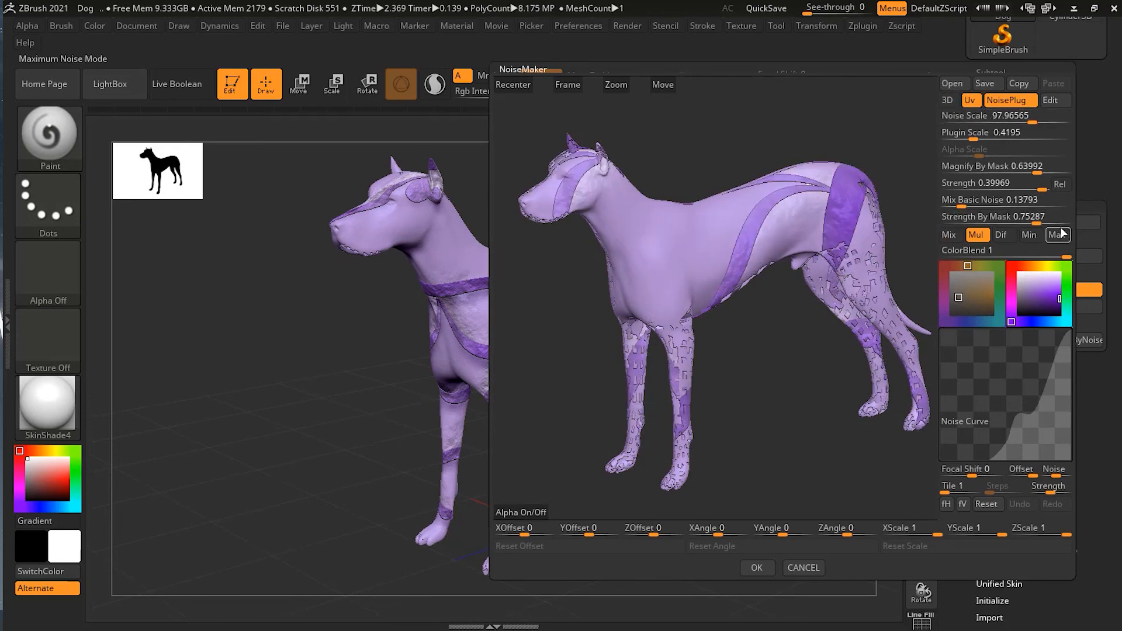
click(813, 568)
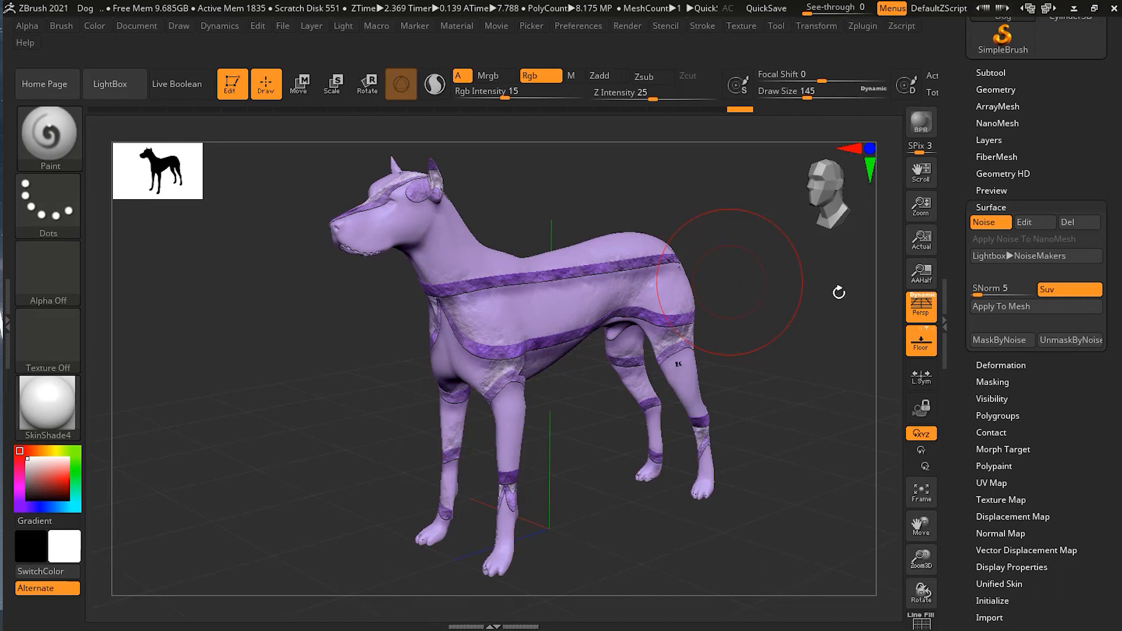
click(1051, 228)
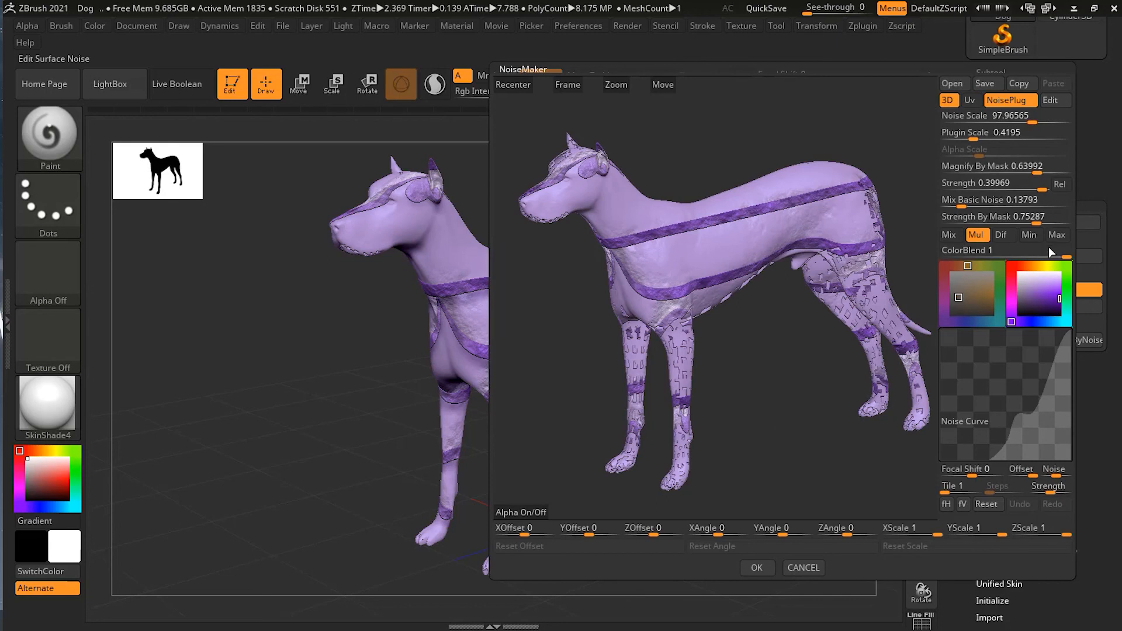
click(803, 569)
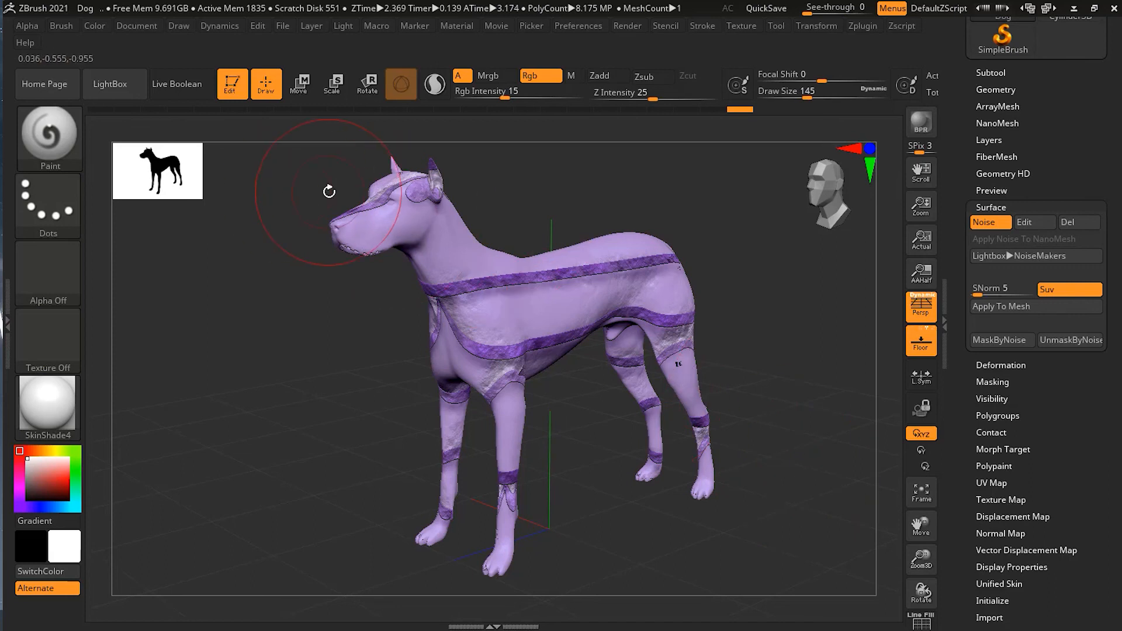
Step: Apply the green camouflage noise preset Noise61 to the dog from the LightBox noise library
click(133, 95)
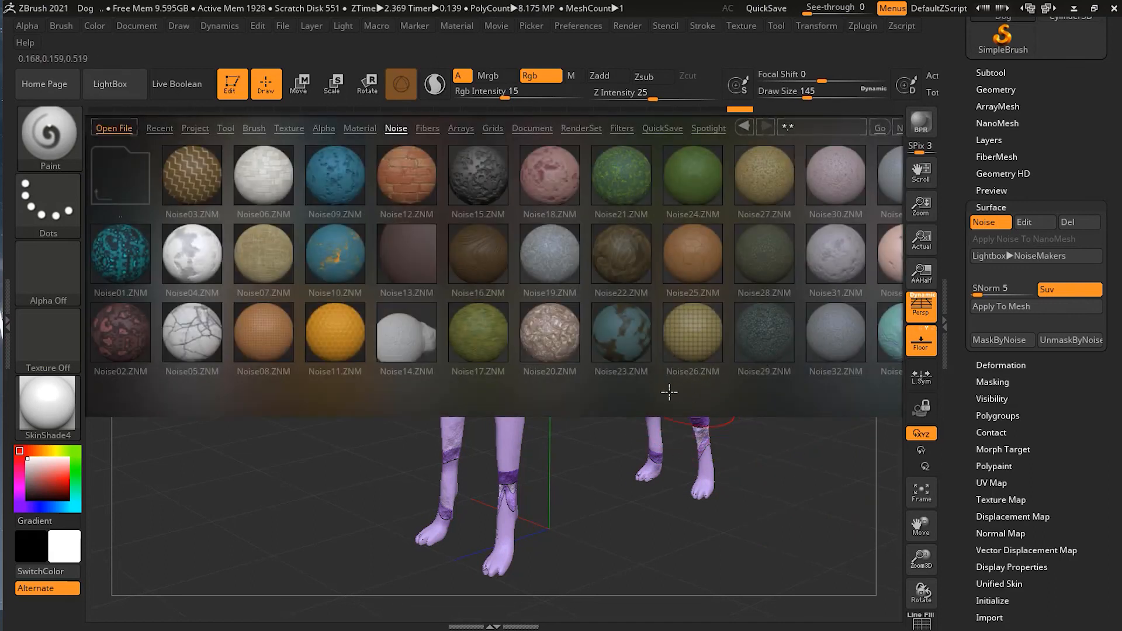
drag(648, 392, 482, 390)
drag(622, 384, 477, 390)
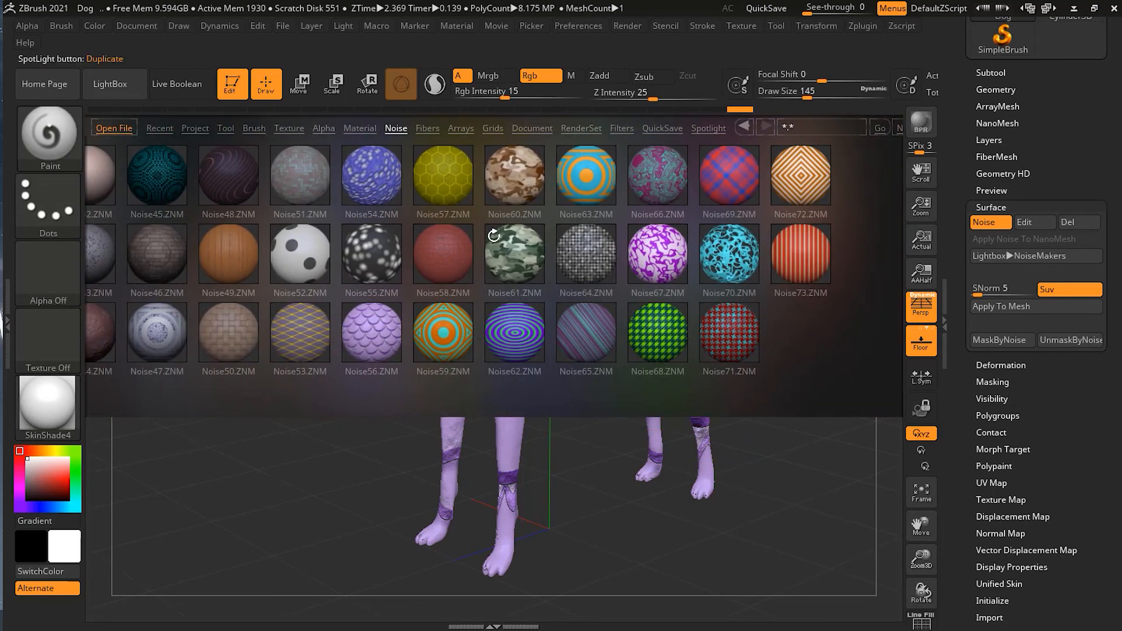
double_click(507, 246)
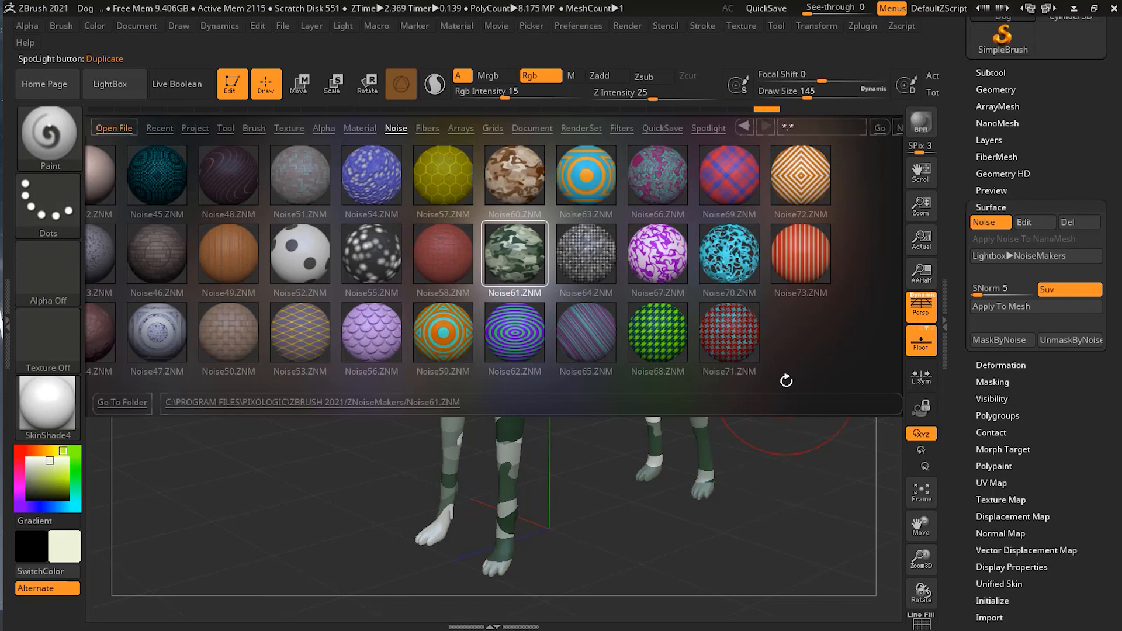
key(comma)
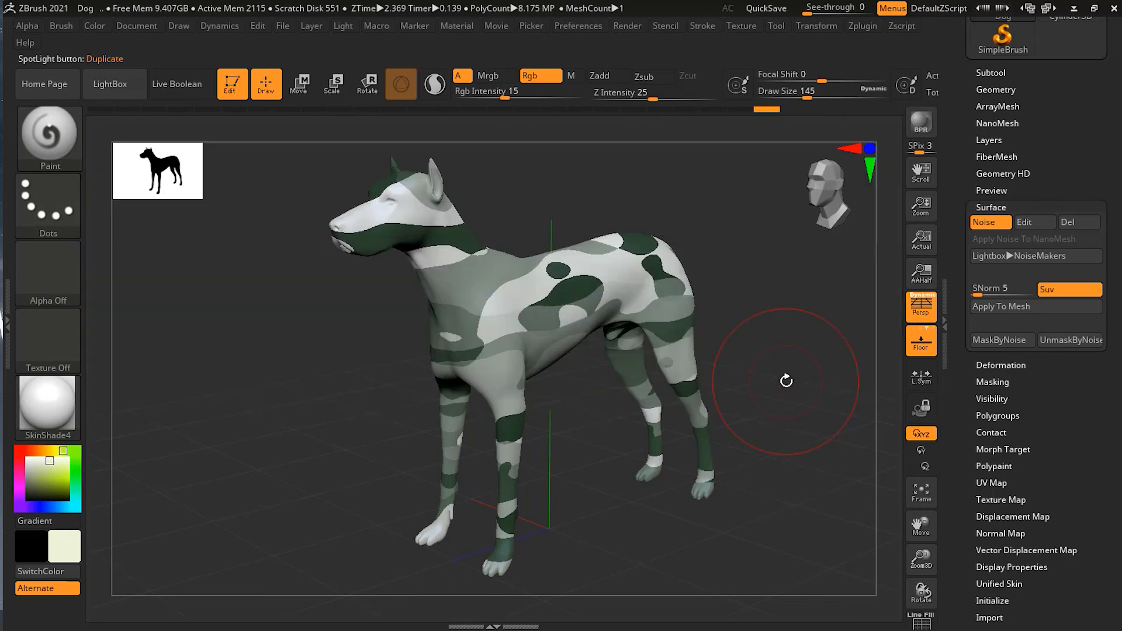